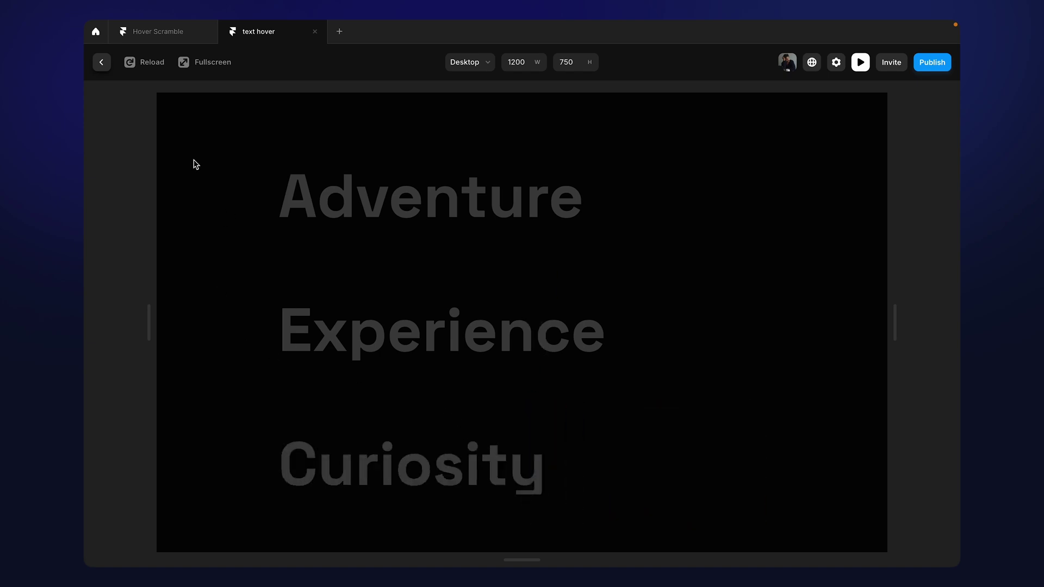
# Leave the preview, view the AnimatedText component's Text.tsx code, then return to the Pages list
pyautogui.click(102, 63)
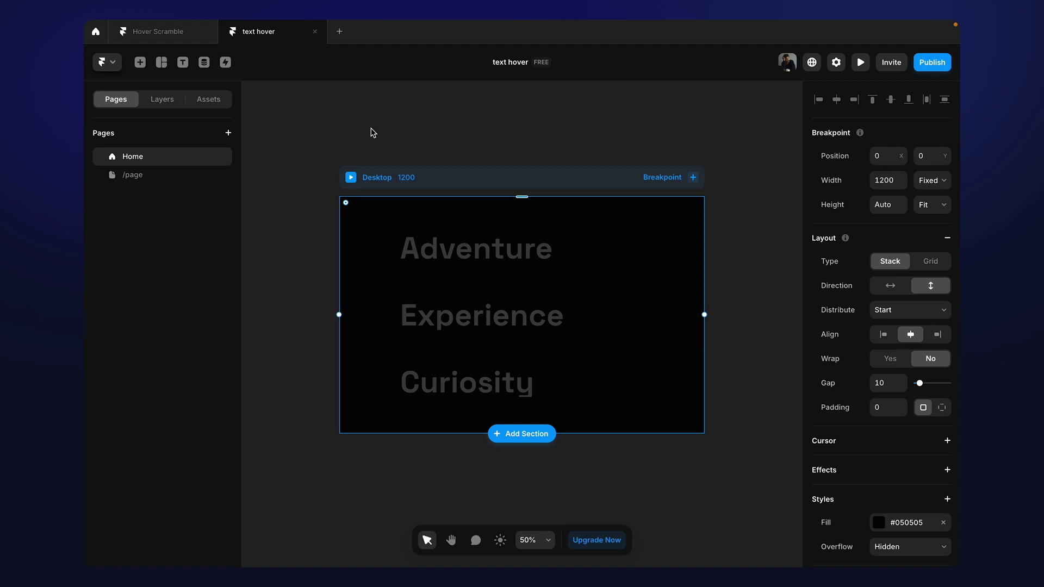
pyautogui.click(371, 129)
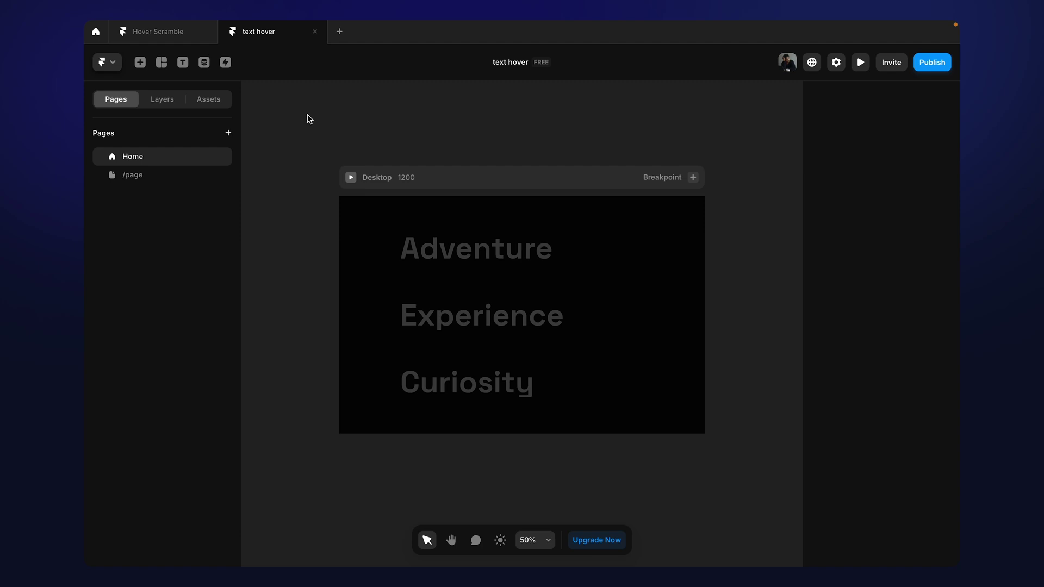
pyautogui.click(215, 106)
pyautogui.doubleClick(160, 177)
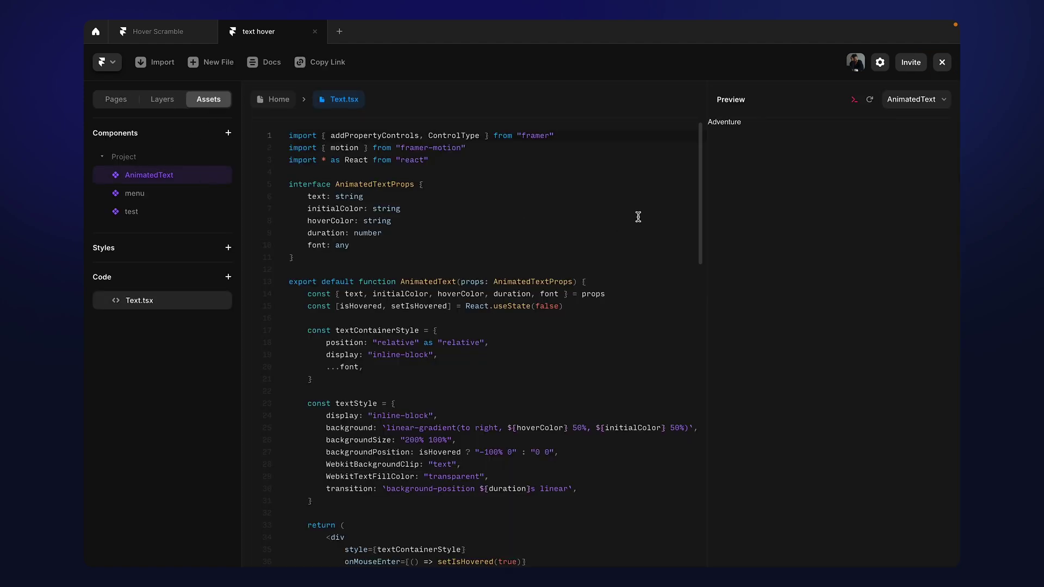
pyautogui.click(162, 101)
pyautogui.click(114, 106)
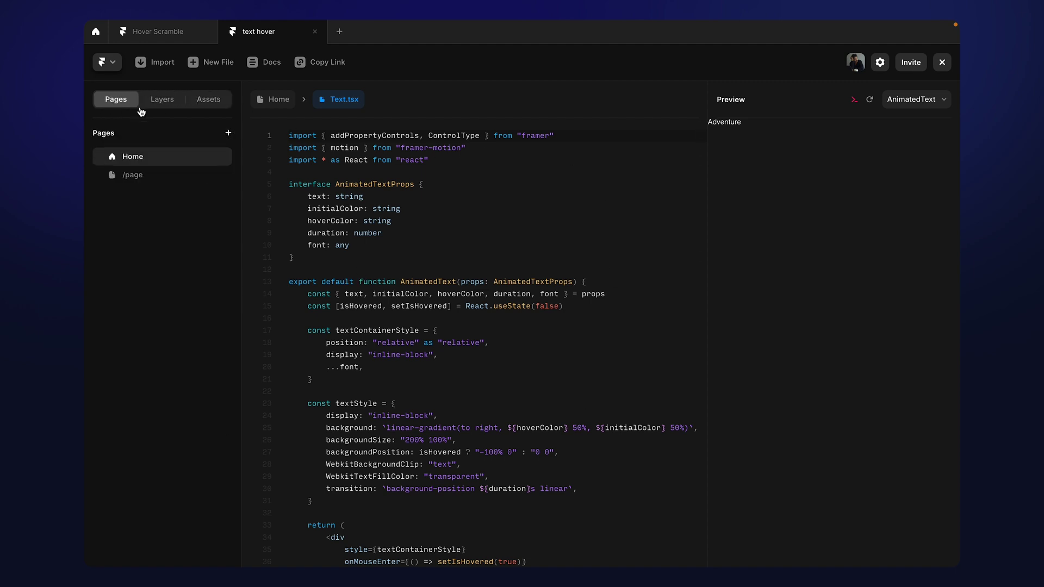
# Add a new blank page named /page-2
pyautogui.click(228, 133)
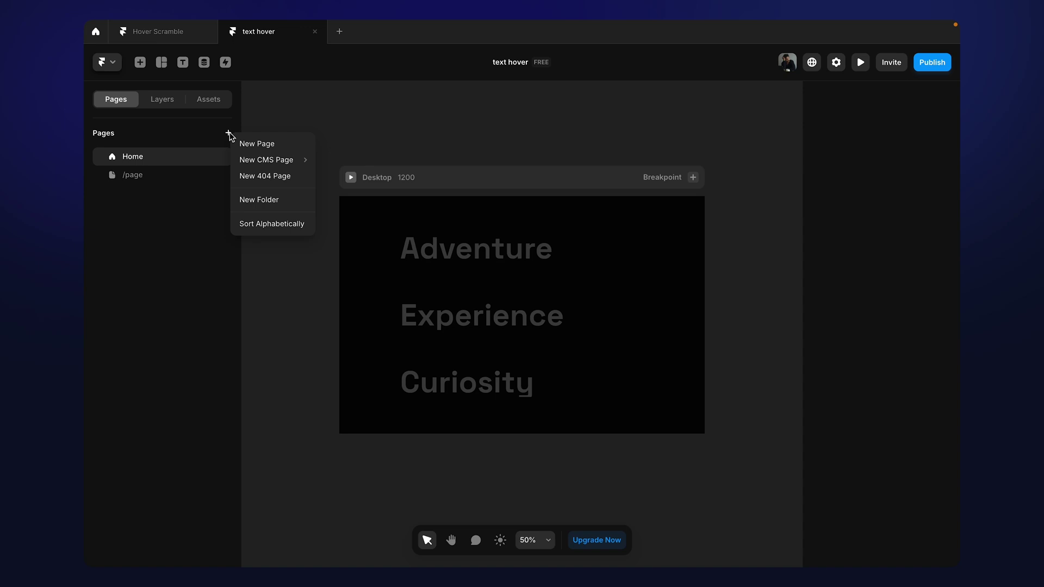
pyautogui.click(260, 142)
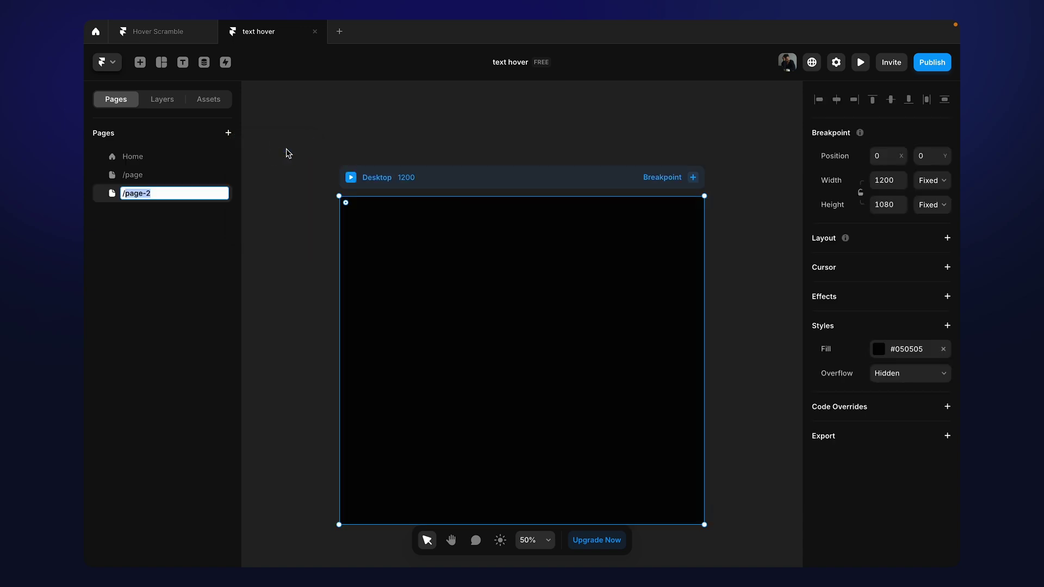
pyautogui.click(492, 294)
# Place an 'Adventure' text on the /page-2 canvas and drag it into position
pyautogui.press('t')
pyautogui.click(489, 293)
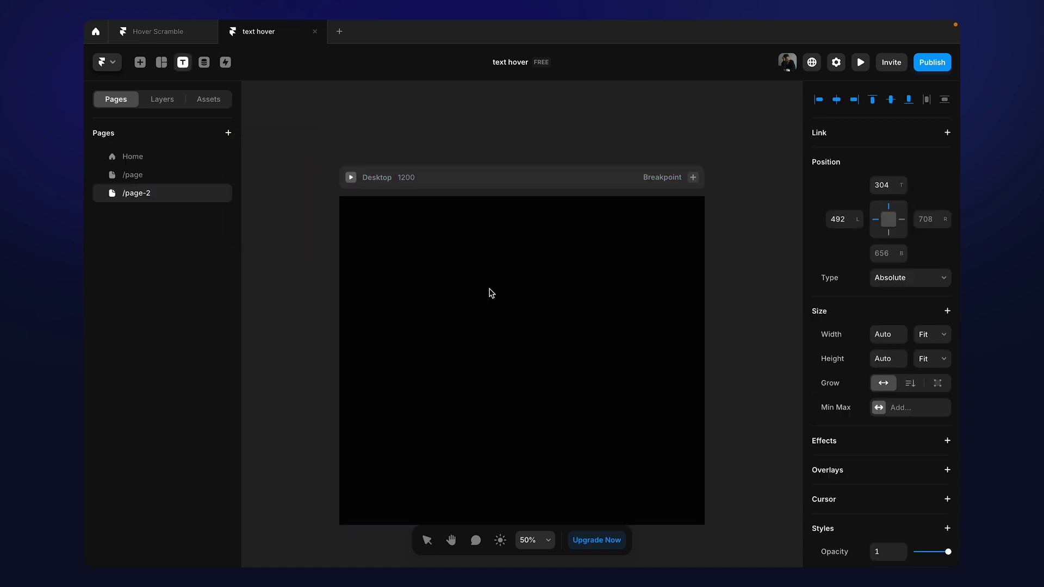
pyautogui.write('Adventure')
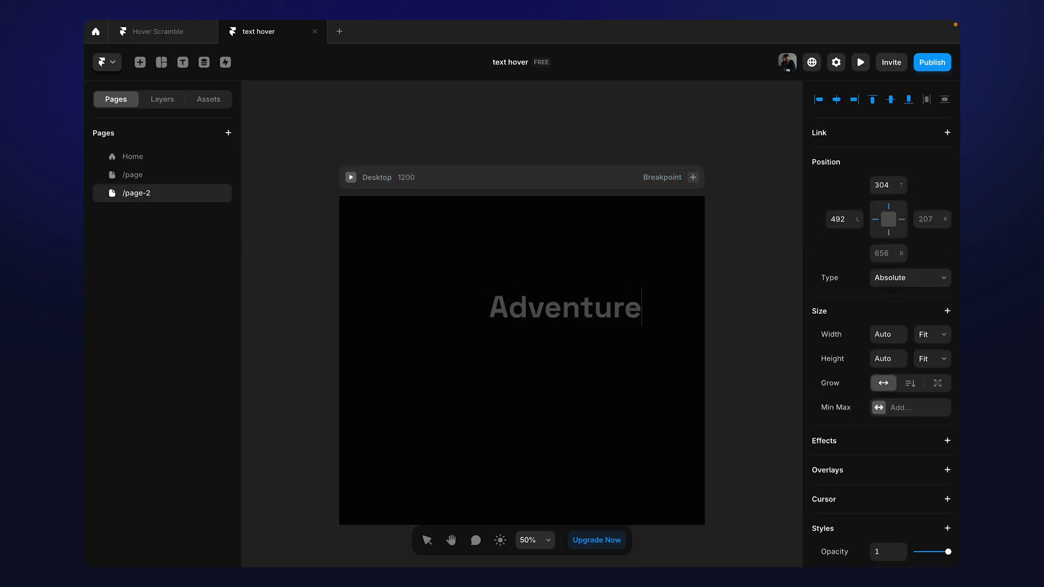
pyautogui.press('Escape')
pyautogui.moveTo(560, 306); pyautogui.dragTo(501, 305)
pyautogui.scroll(-7, 938, 420)
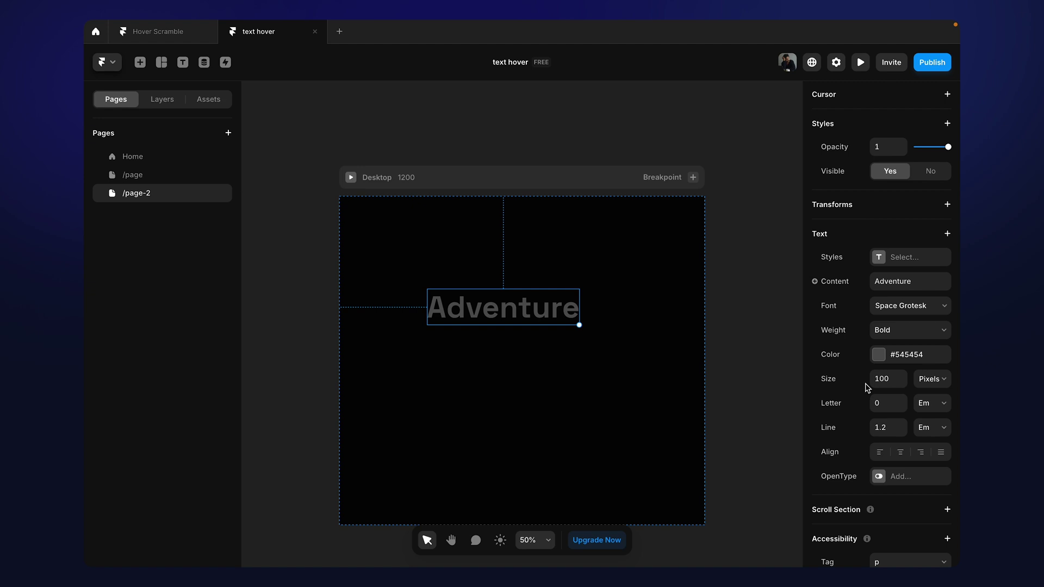
pyautogui.press('Escape')
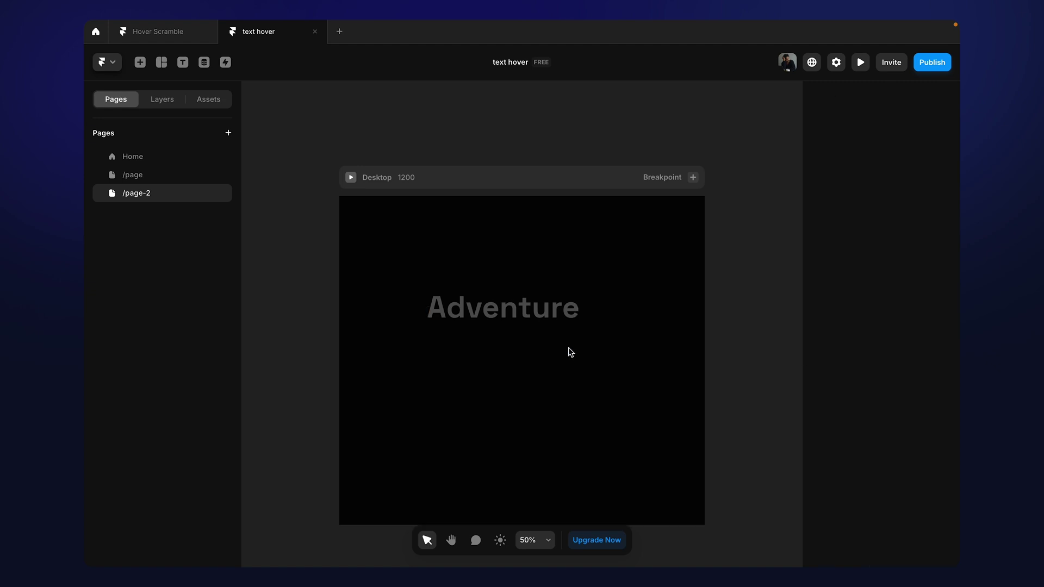
# Duplicate the Adventure text just below the original and make the copy white (#FFFFFF)
pyautogui.click(498, 306)
pyautogui.press('alt')
pyautogui.moveTo(498, 311); pyautogui.dragTo(497, 347)
pyautogui.scroll(-7, 957, 449)
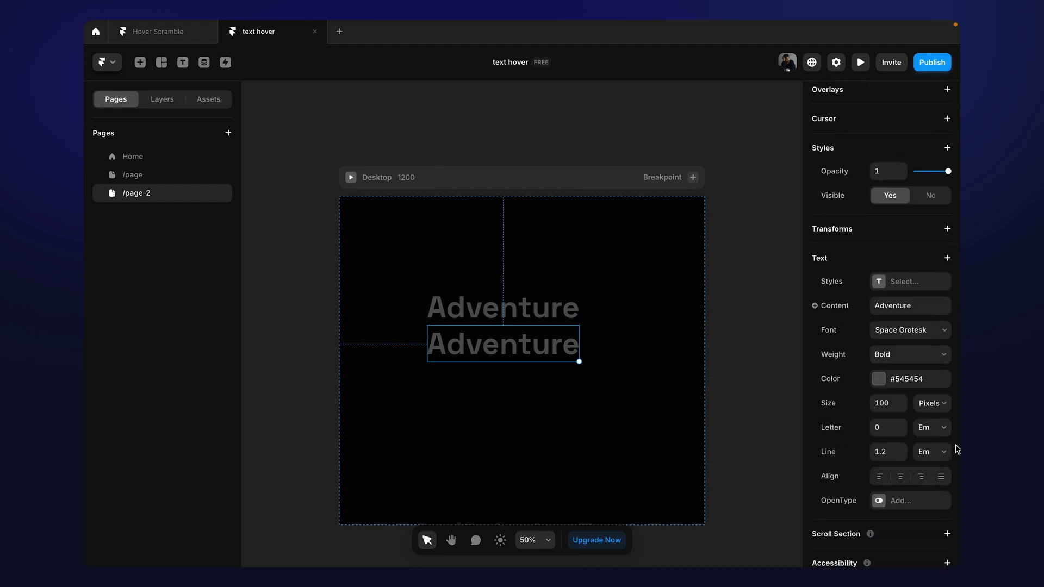
pyautogui.click(879, 379)
pyautogui.moveTo(666, 362); pyautogui.dragTo(638, 360)
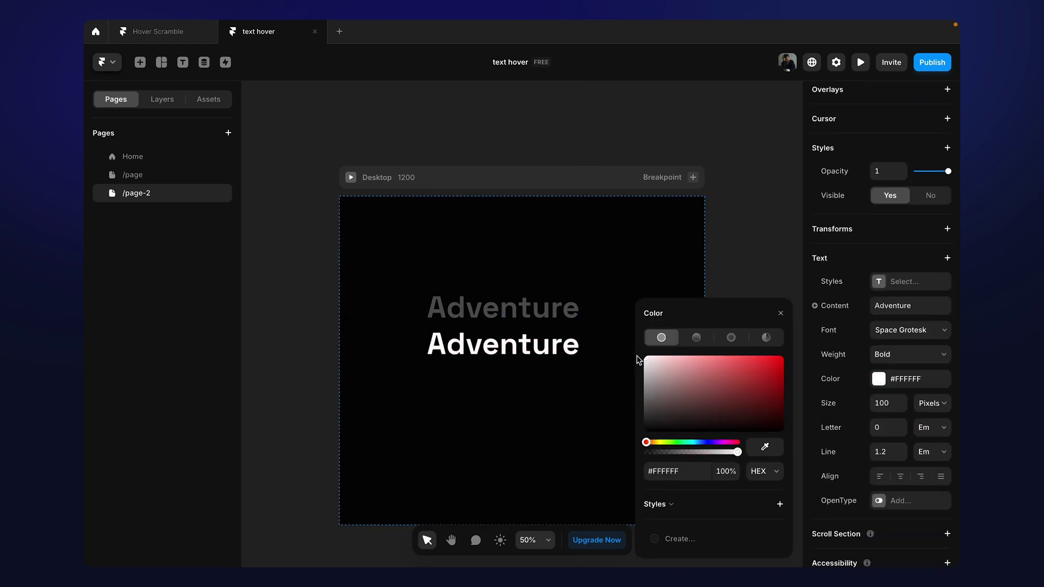
pyautogui.click(516, 401)
pyautogui.moveTo(515, 351); pyautogui.dragTo(515, 362)
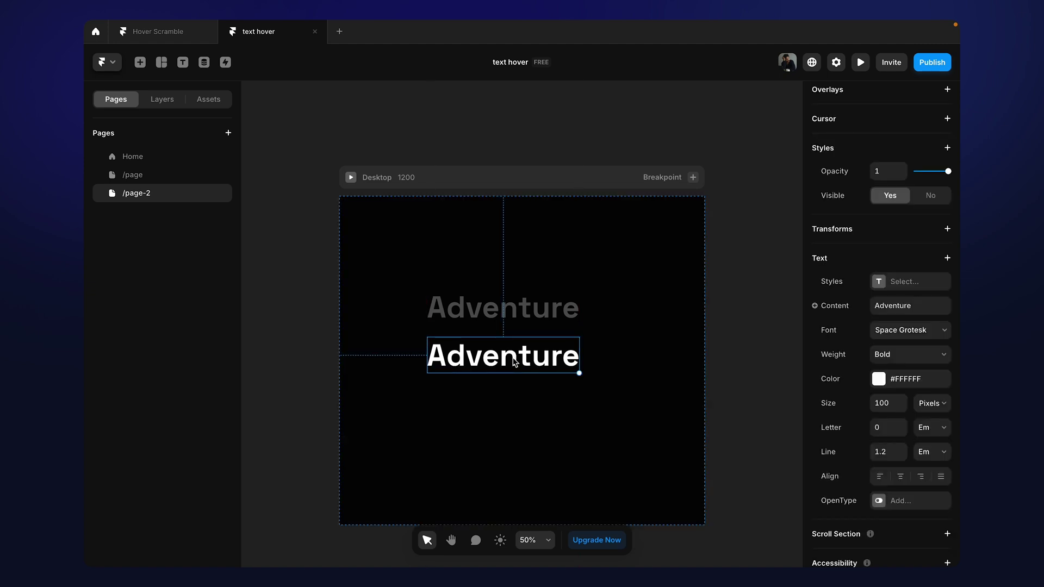
# Wrap the white Adventure in a new frame named 'text'
pyautogui.click(172, 103)
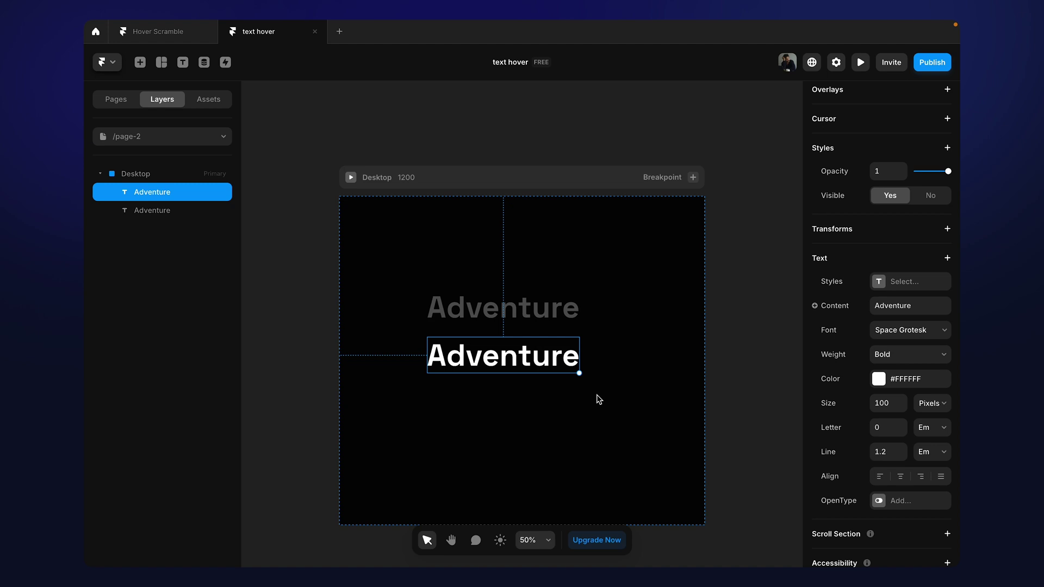
pyautogui.hotkey('ctrl', 'alt', 'Return')
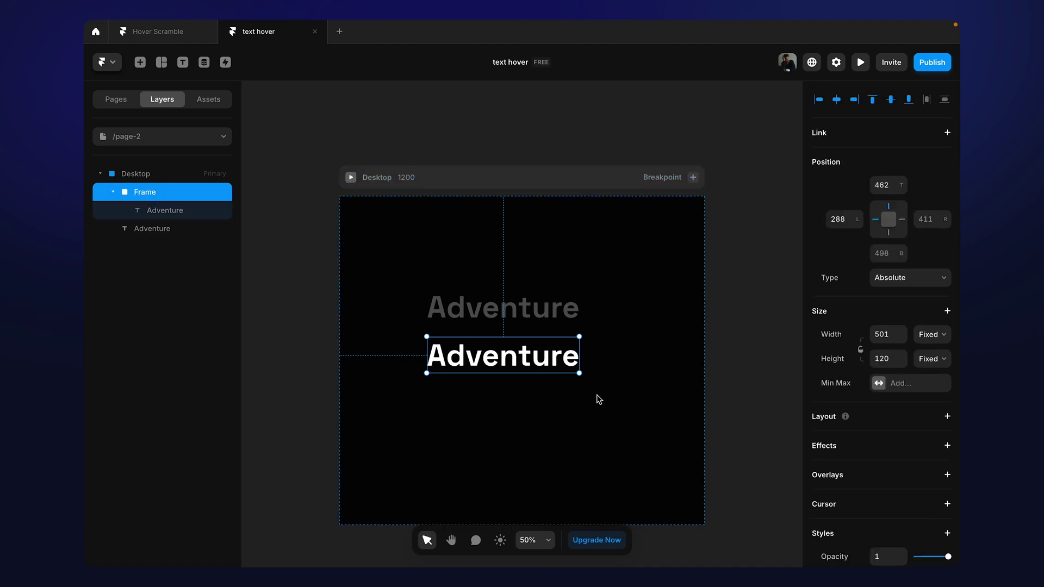
pyautogui.hotkey('ctrl', 'r')
pyautogui.write('te')
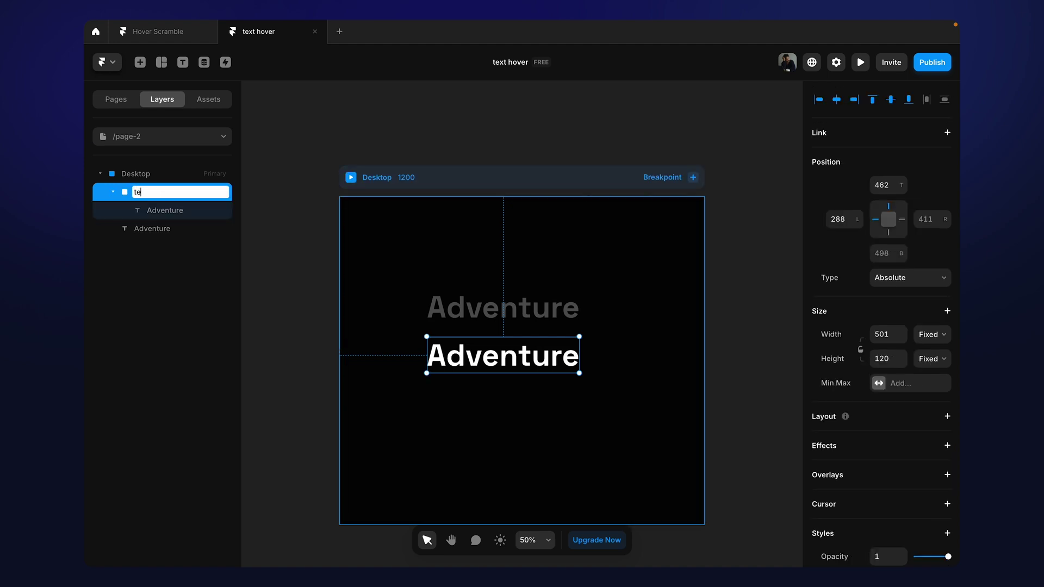
pyautogui.press('Return')
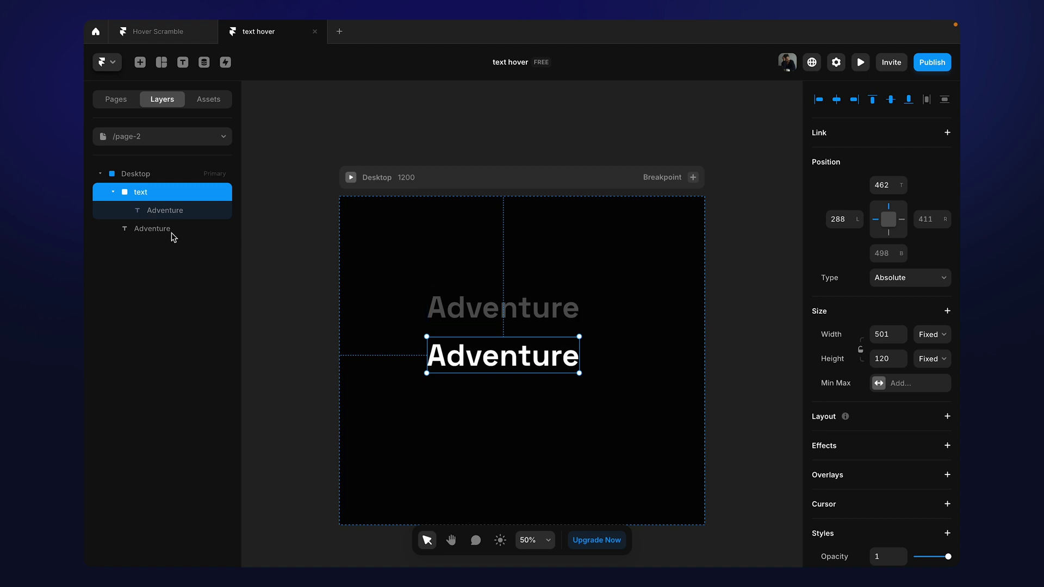
# Give the text frame a Z Index of 3
pyautogui.scroll(-5, 925, 429)
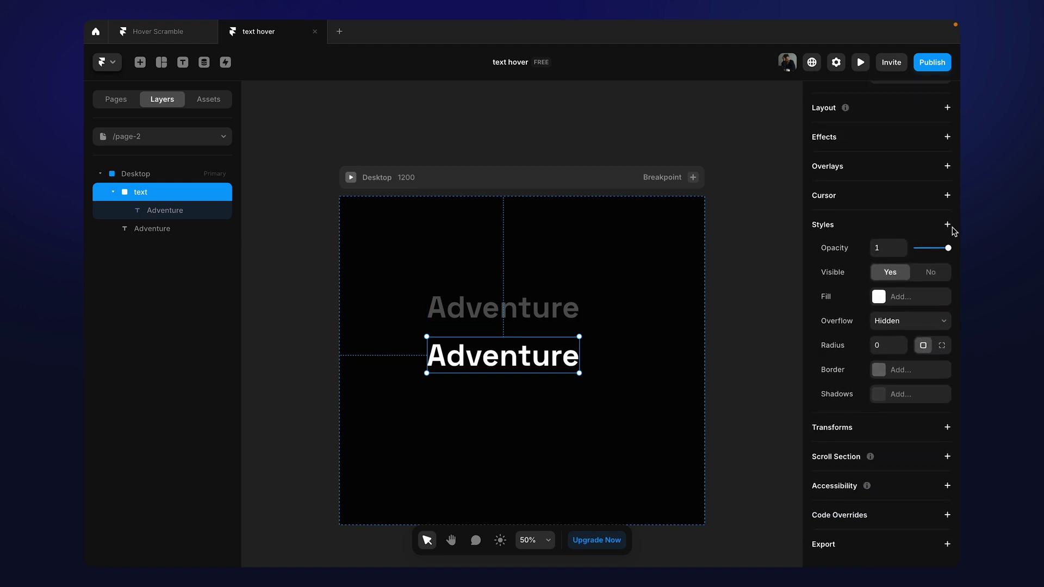
pyautogui.click(947, 226)
pyautogui.click(893, 398)
pyautogui.click(887, 417)
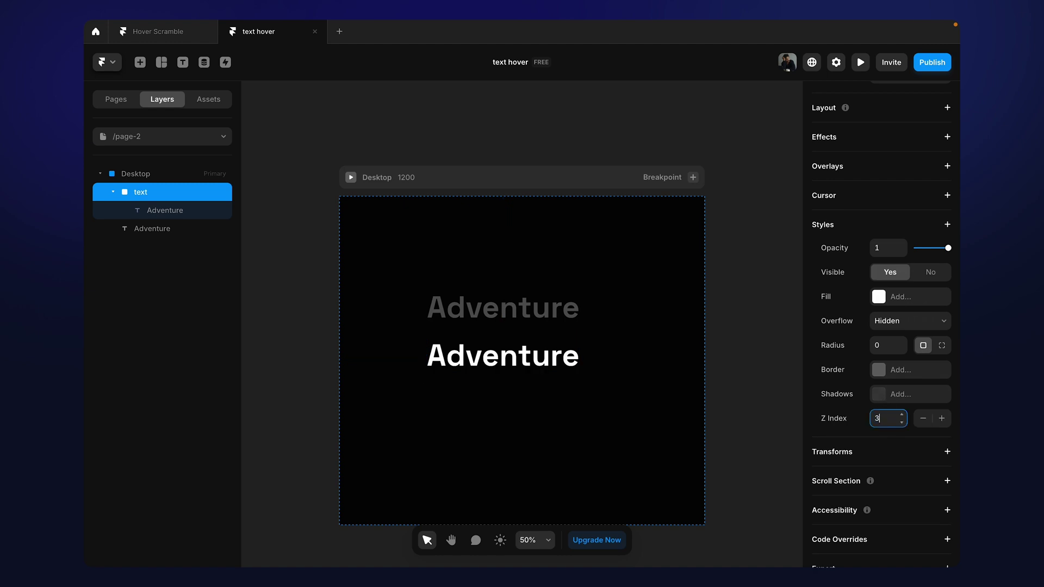
# Give the grey Adventure text a Z Index of 2
pyautogui.click(154, 231)
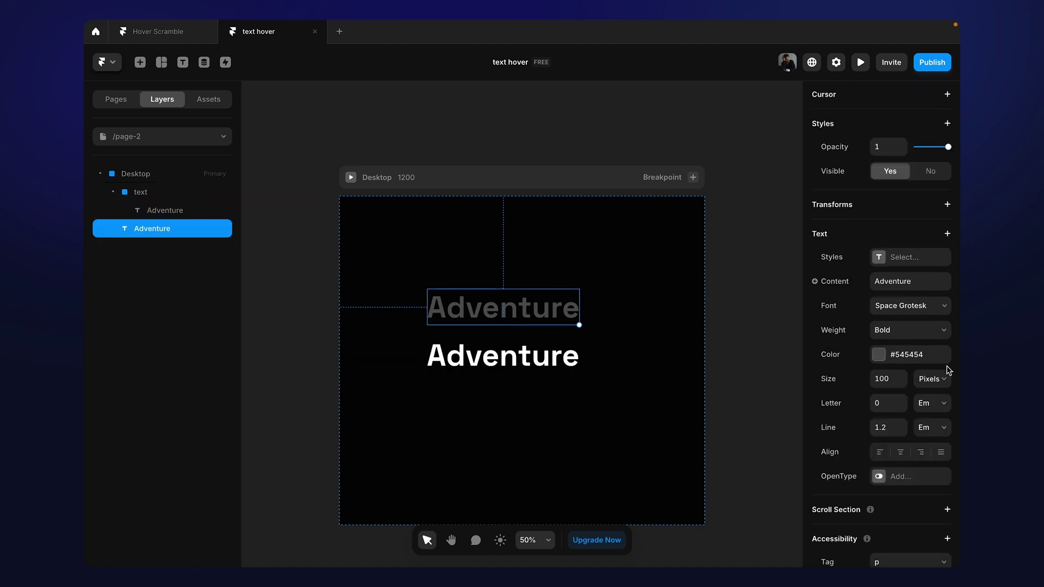
pyautogui.scroll(-2, 949, 371)
pyautogui.scroll(6, 949, 371)
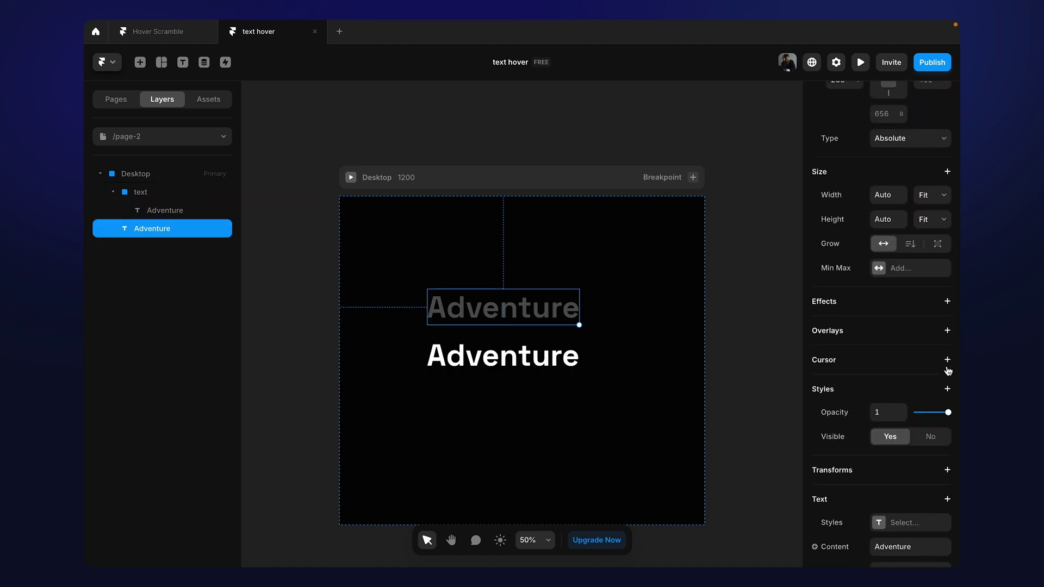
pyautogui.click(947, 391)
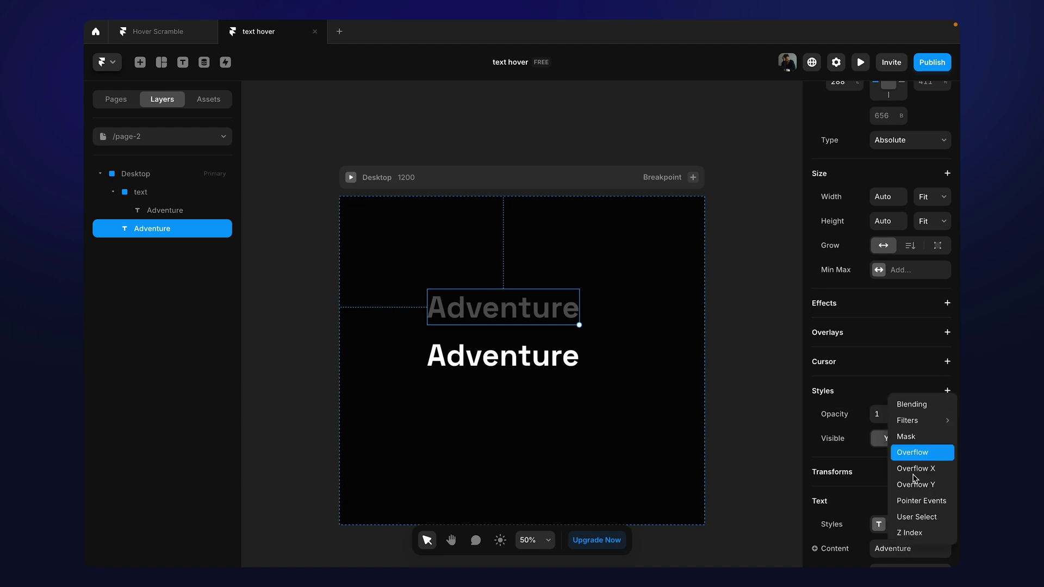
pyautogui.click(913, 532)
pyautogui.click(882, 464)
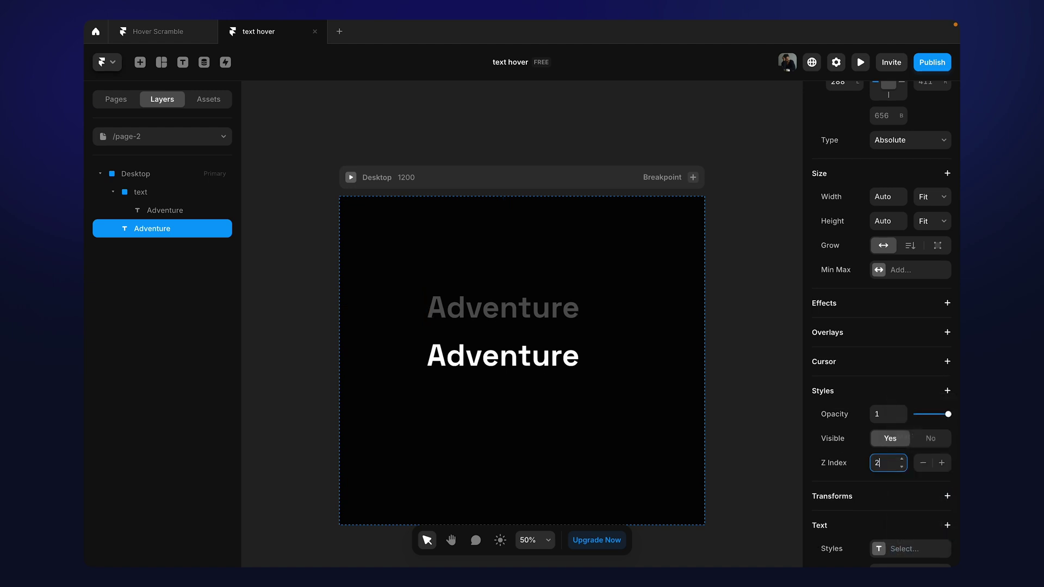
pyautogui.click(522, 384)
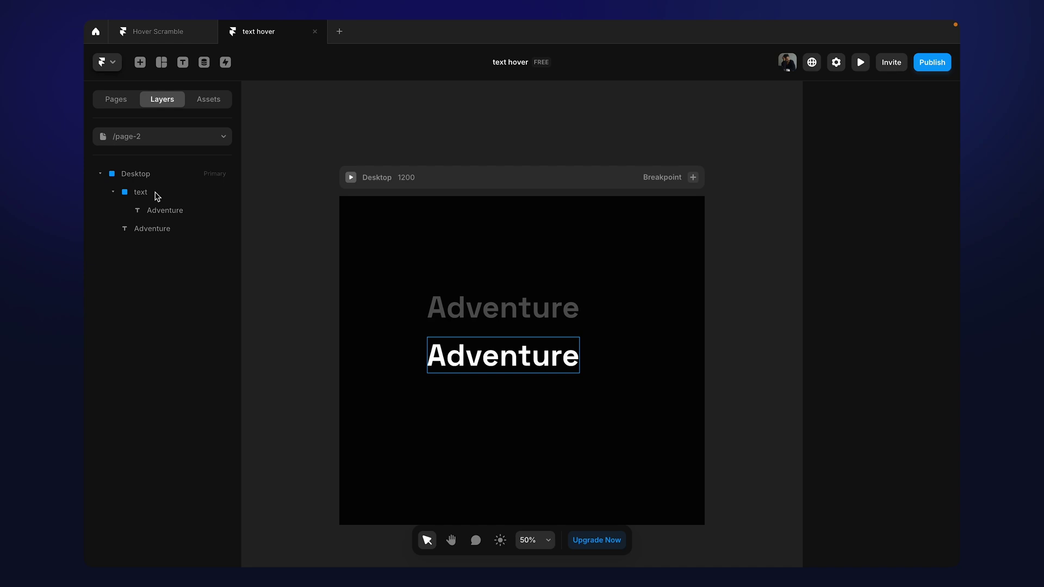
# Wrap the grey text and the text frame in a stack that fits its content width
pyautogui.click(163, 227)
pyautogui.keyDown('shift'); pyautogui.click(153, 193); pyautogui.keyUp('shift')
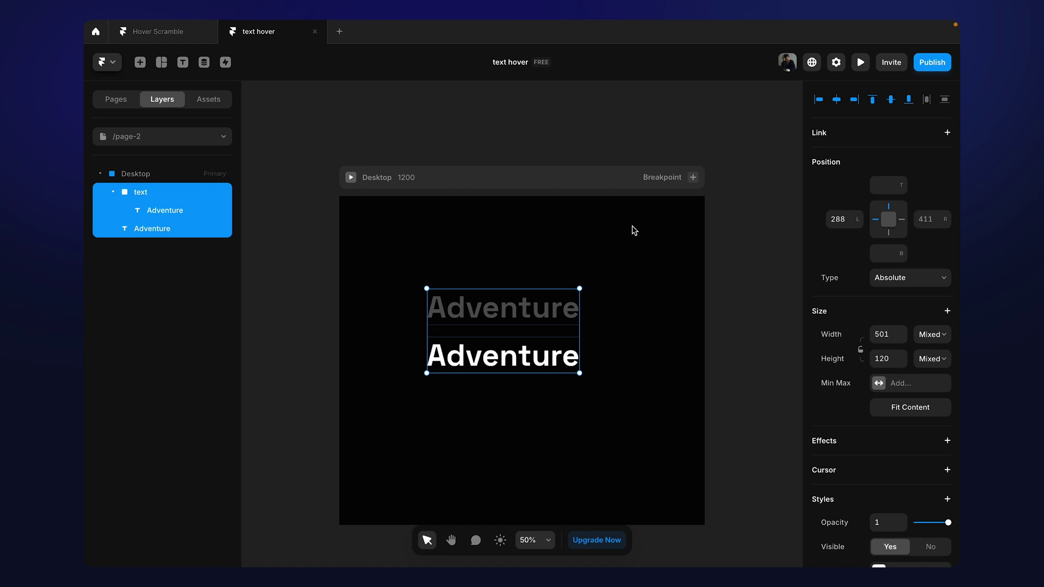
pyautogui.hotkey('ctrl', 'Return')
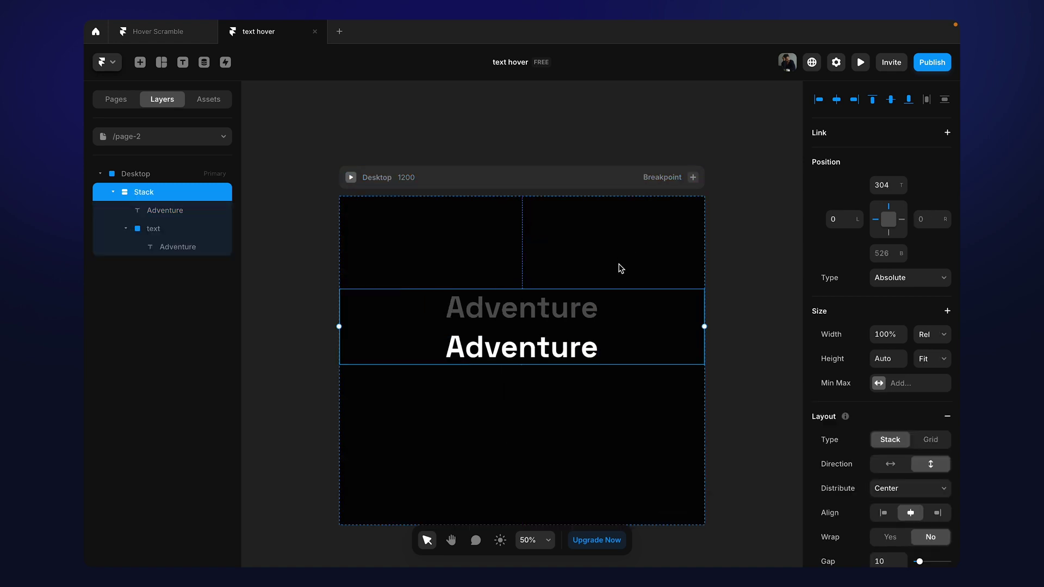
pyautogui.click(944, 341)
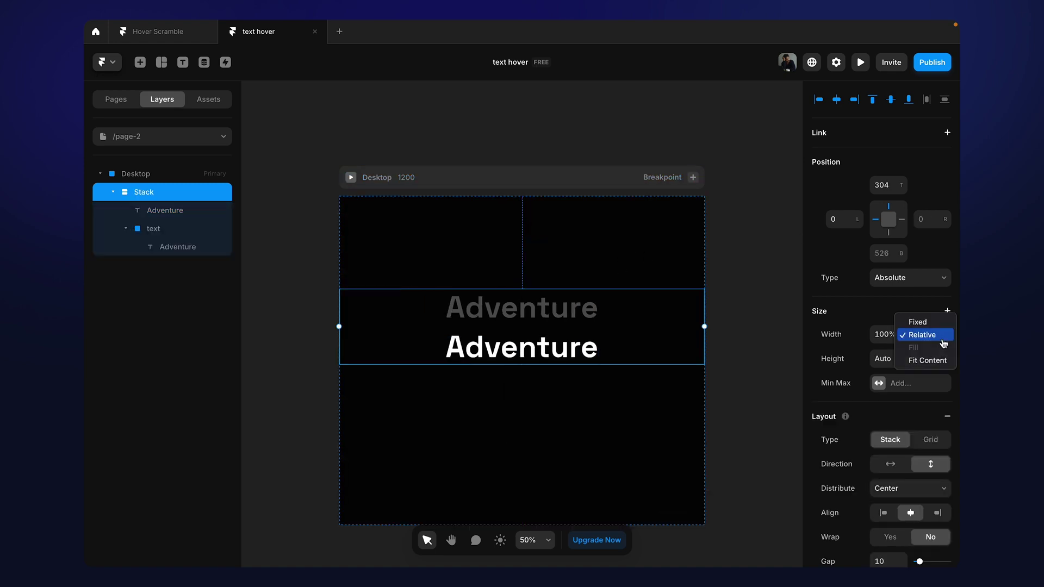
pyautogui.click(935, 359)
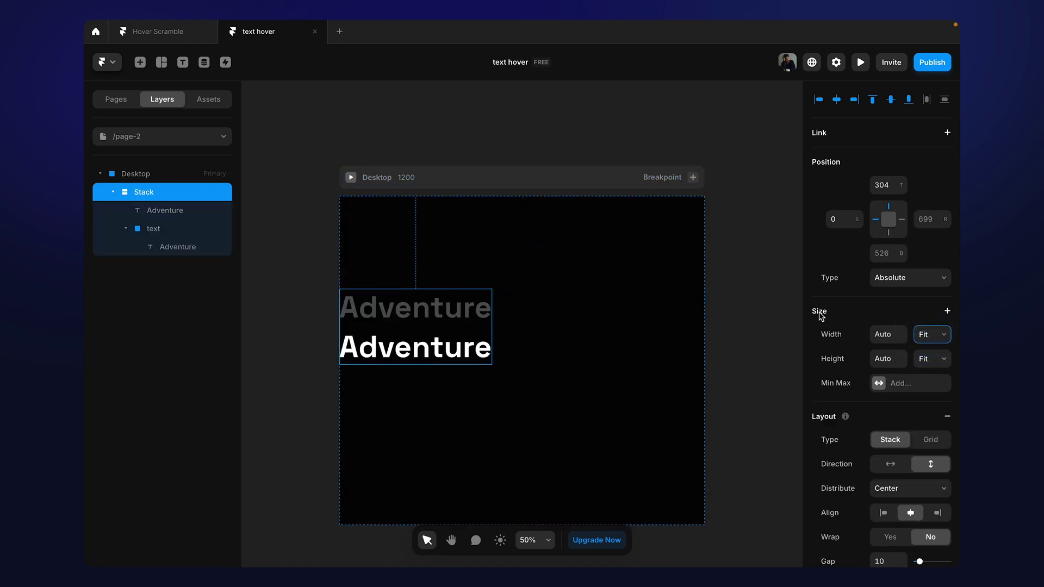
# Make the text frame absolutely positioned over the grey Adventure
pyautogui.click(162, 230)
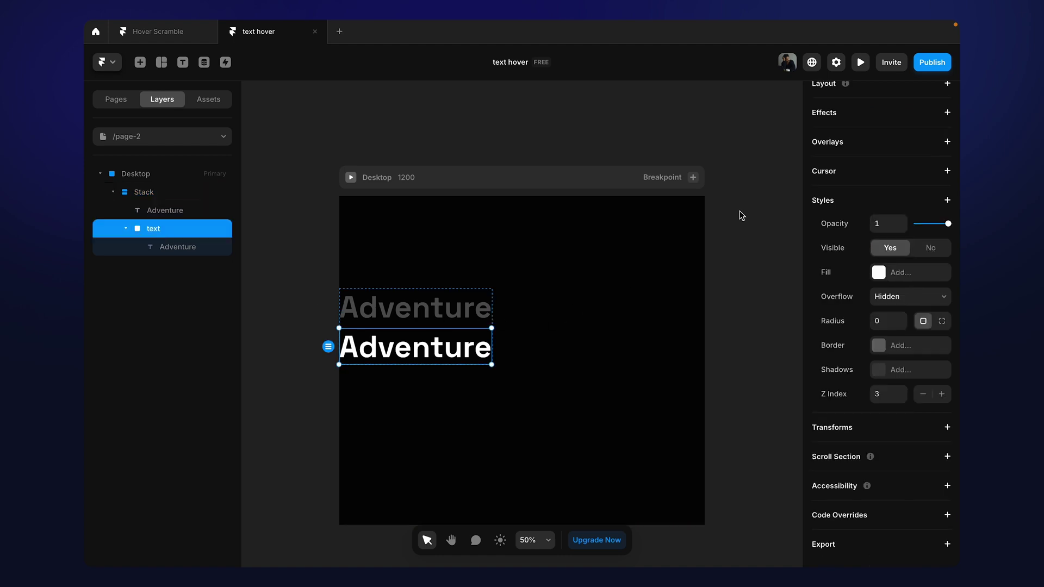
pyautogui.scroll(5, 956, 206)
pyautogui.click(917, 186)
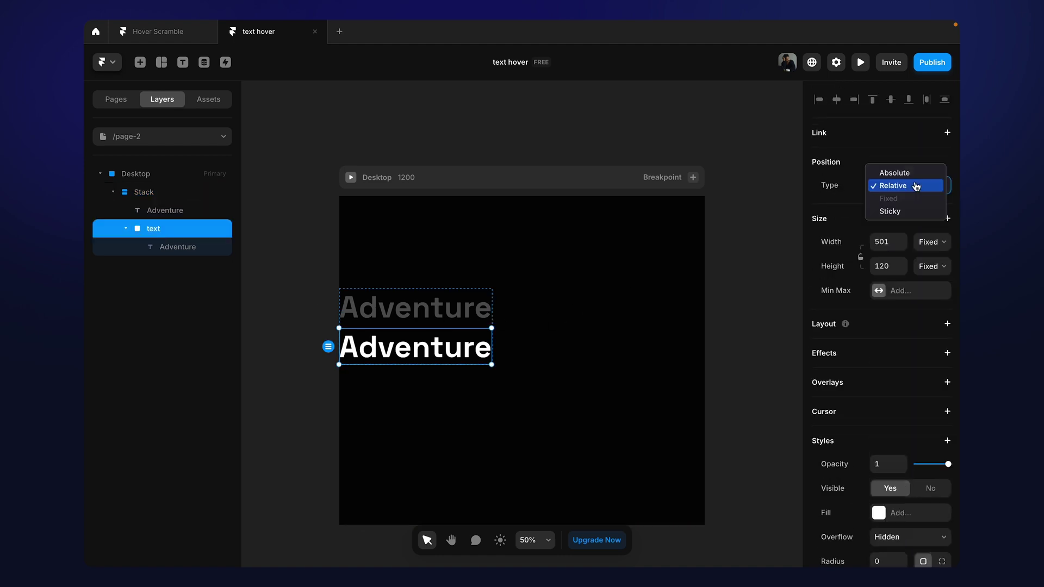
pyautogui.click(916, 174)
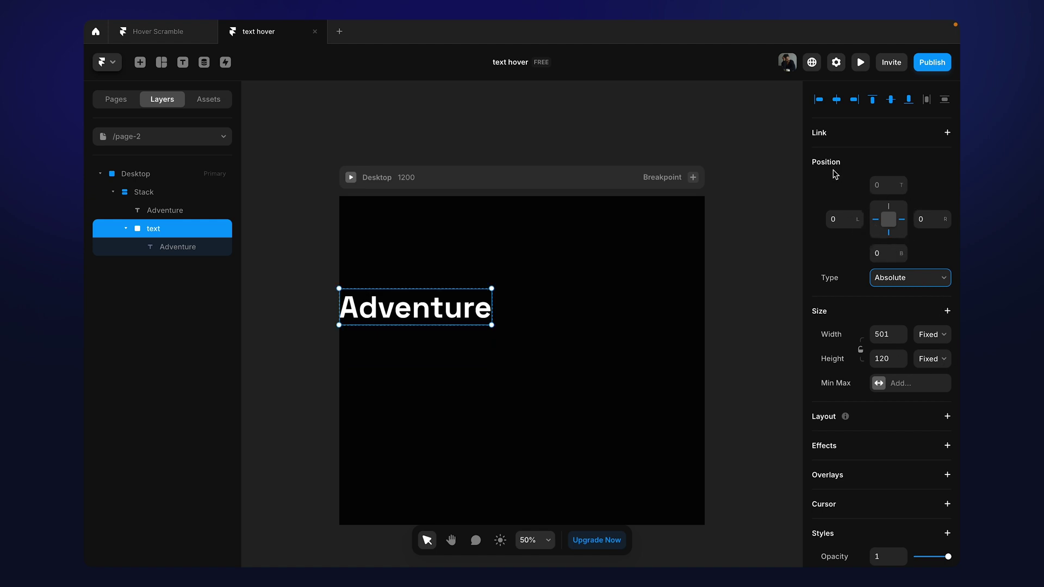
# Pin the inner white Adventure text to its frame's left edge with offset 0
pyautogui.click(187, 249)
pyautogui.scroll(5, 920, 280)
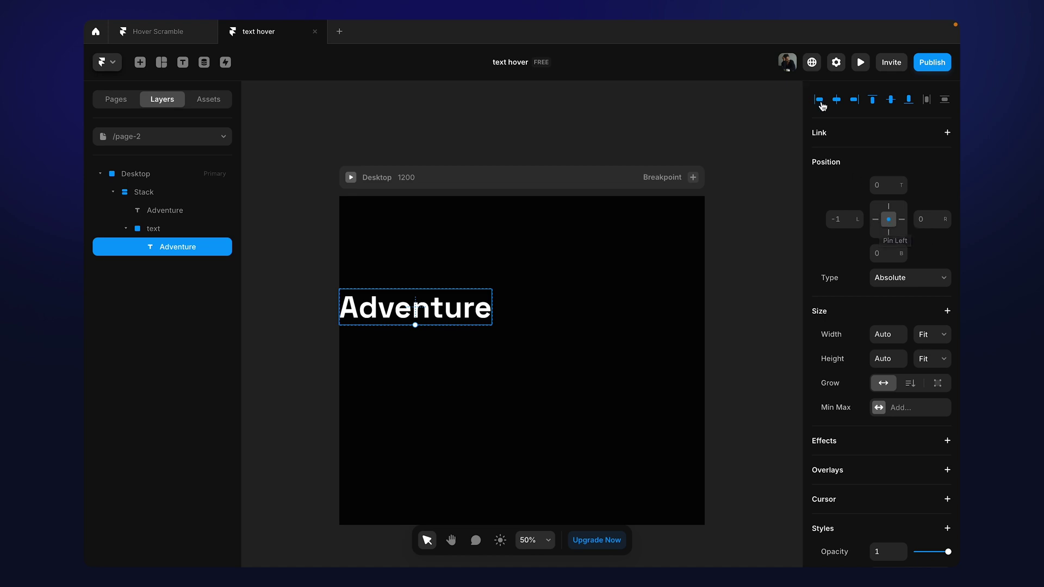
pyautogui.click(876, 220)
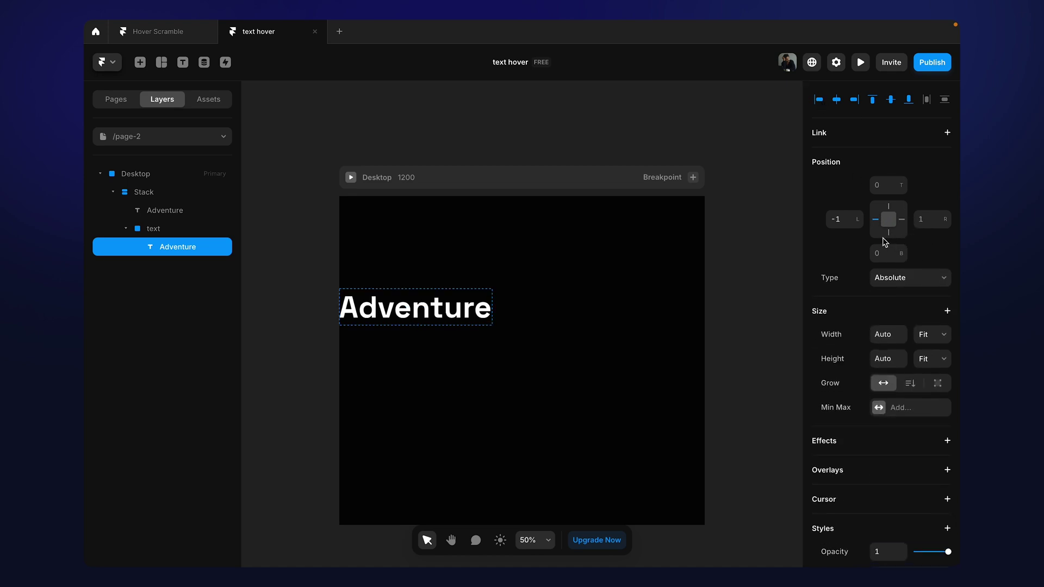
pyautogui.click(846, 224)
pyautogui.write('0')
pyautogui.press('Return')
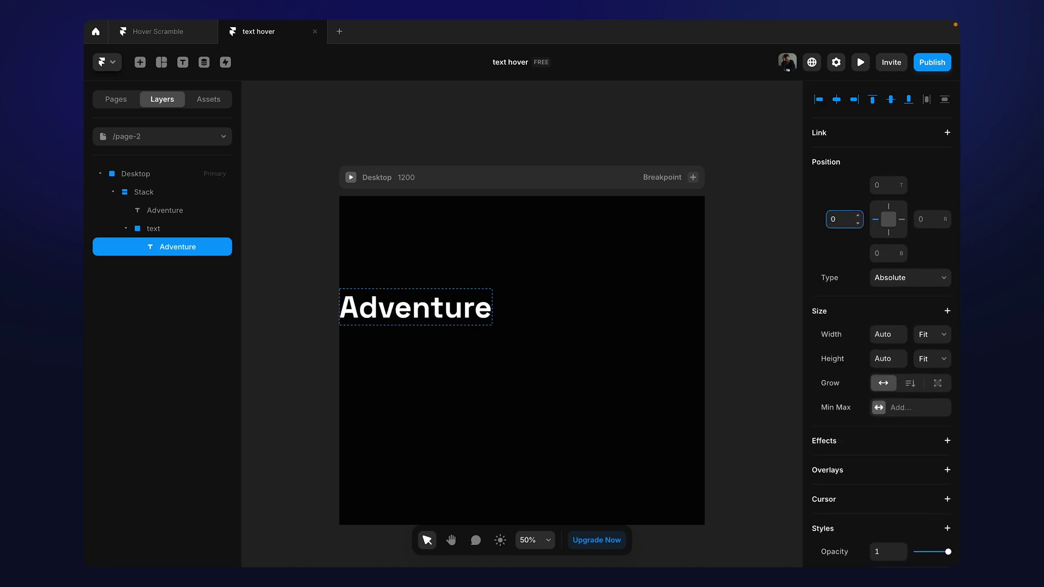
# Rename the Stack layer to 'menu item'
pyautogui.click(573, 312)
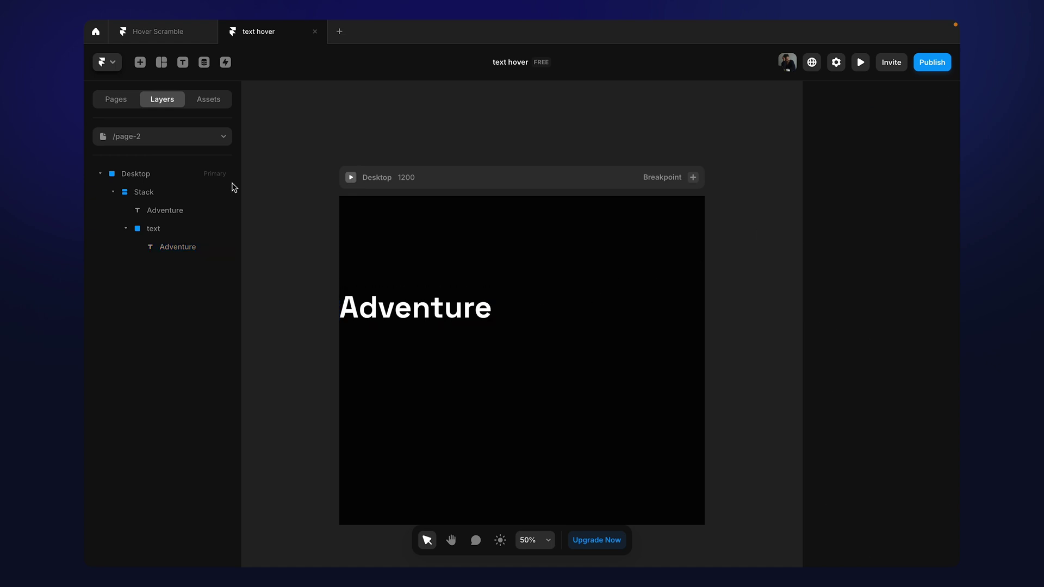
pyautogui.click(133, 192)
pyautogui.hotkey('ctrl', 'r')
pyautogui.write('men')
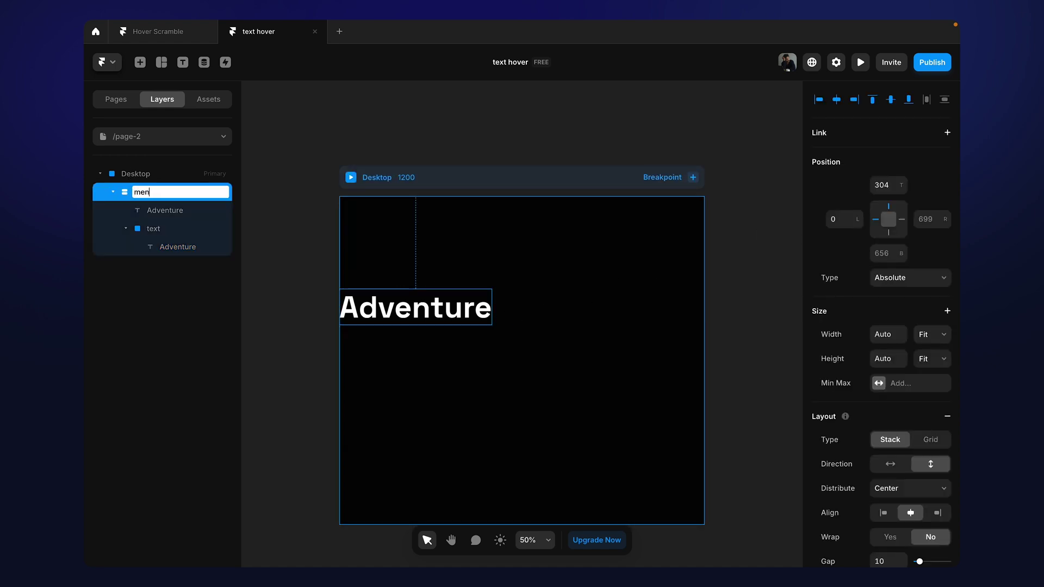
pyautogui.press('Return')
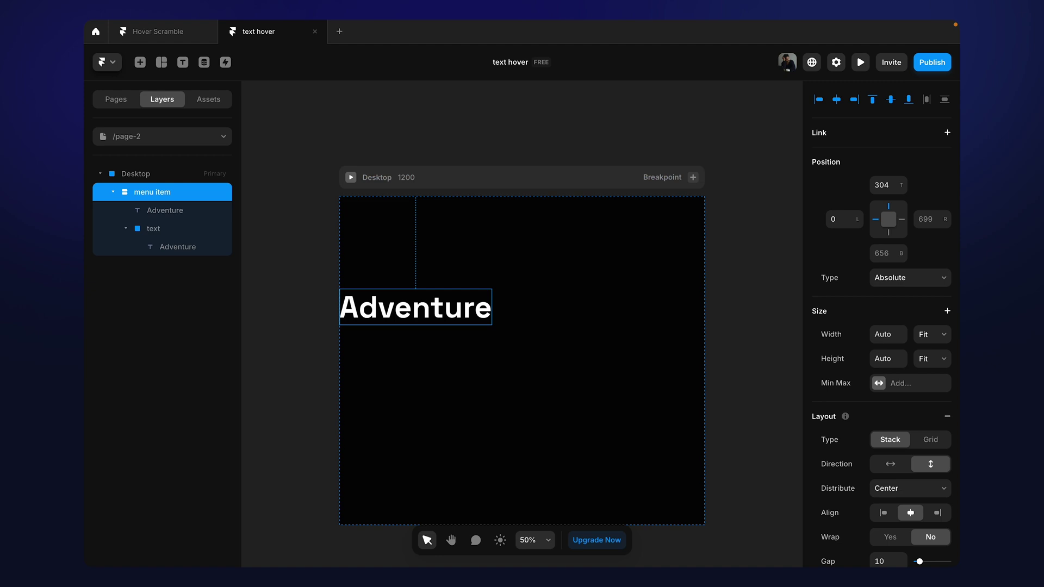
# Move the stack right to 214 from the left and convert it into a component
pyautogui.moveTo(417, 298); pyautogui.dragTo(480, 298)
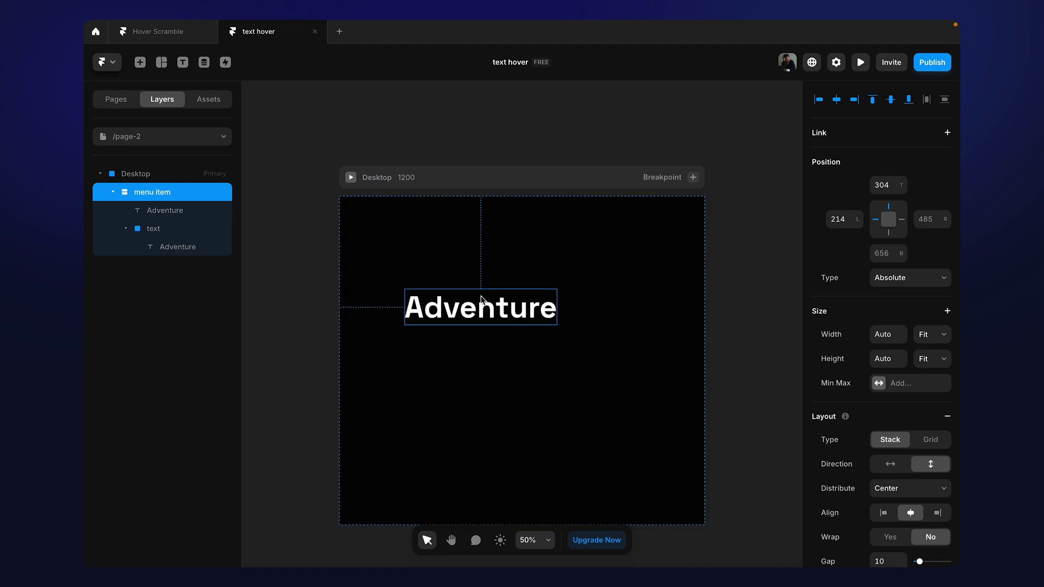
pyautogui.hotkey('ctrl', 'alt', 'k')
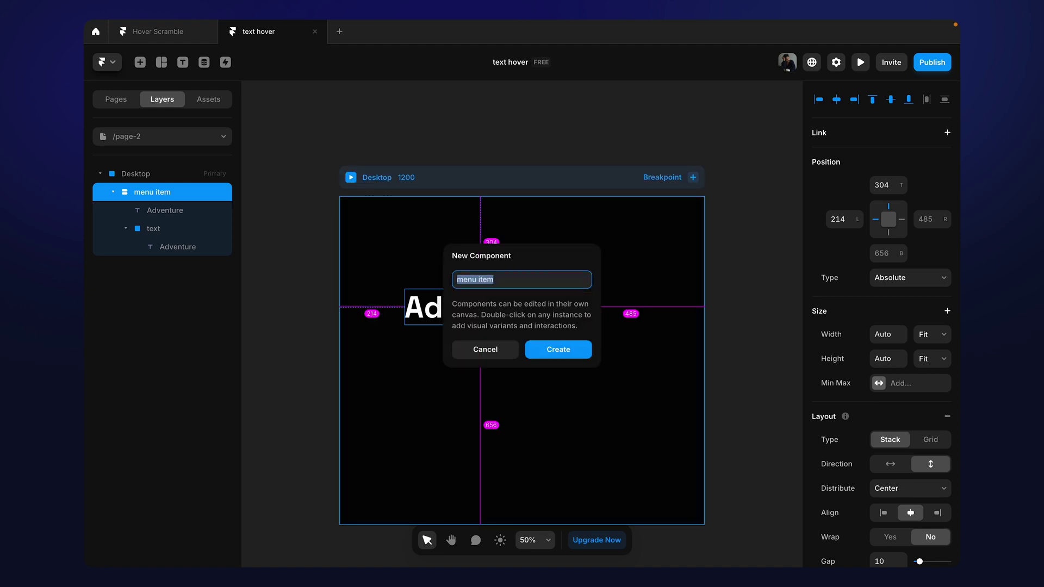
pyautogui.press('Return')
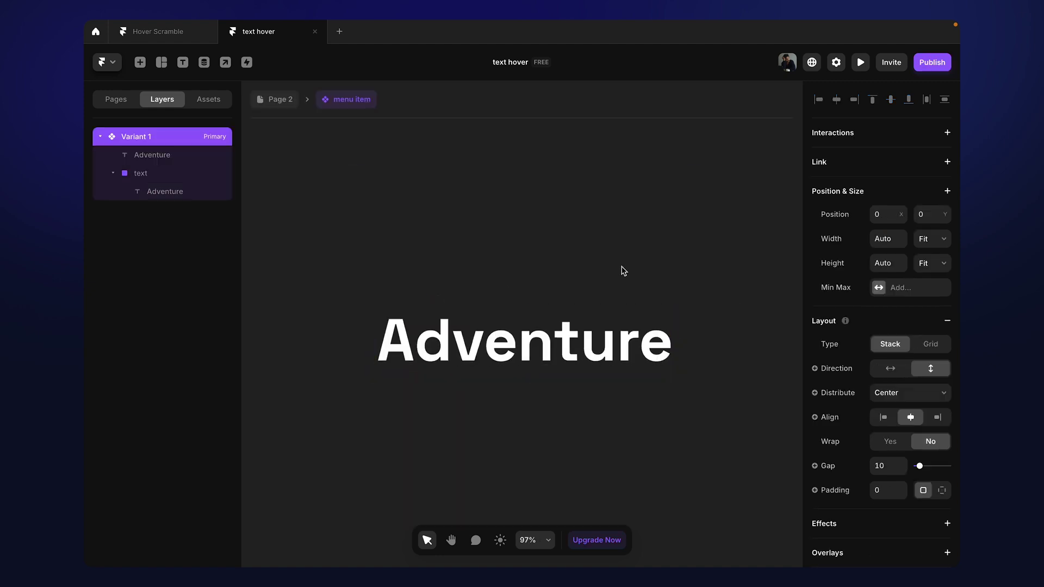
# Add a Hover variant to the menu item component
pyautogui.scroll(-2, 623, 271)
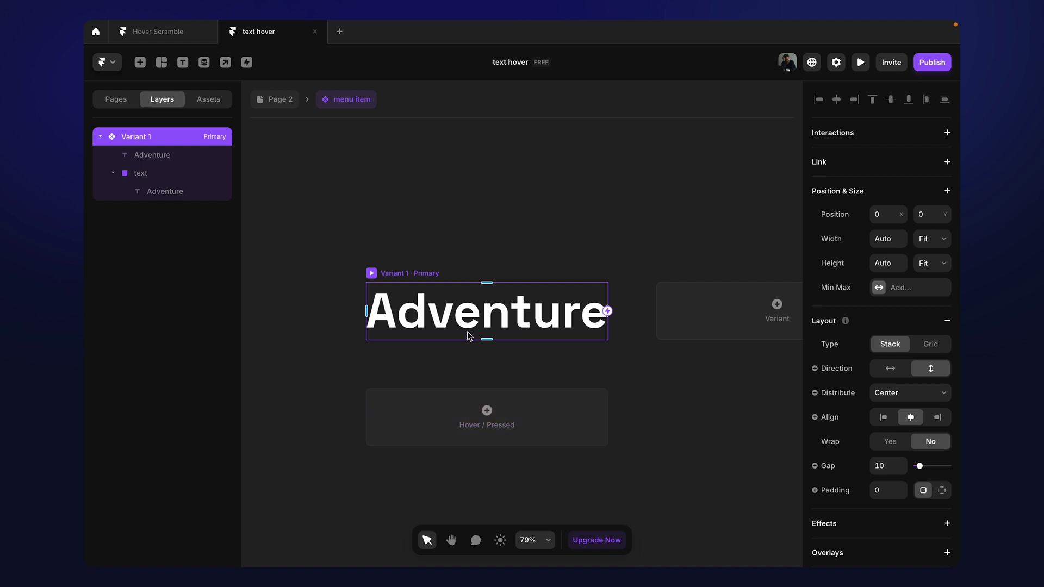
pyautogui.click(492, 436)
pyautogui.click(514, 438)
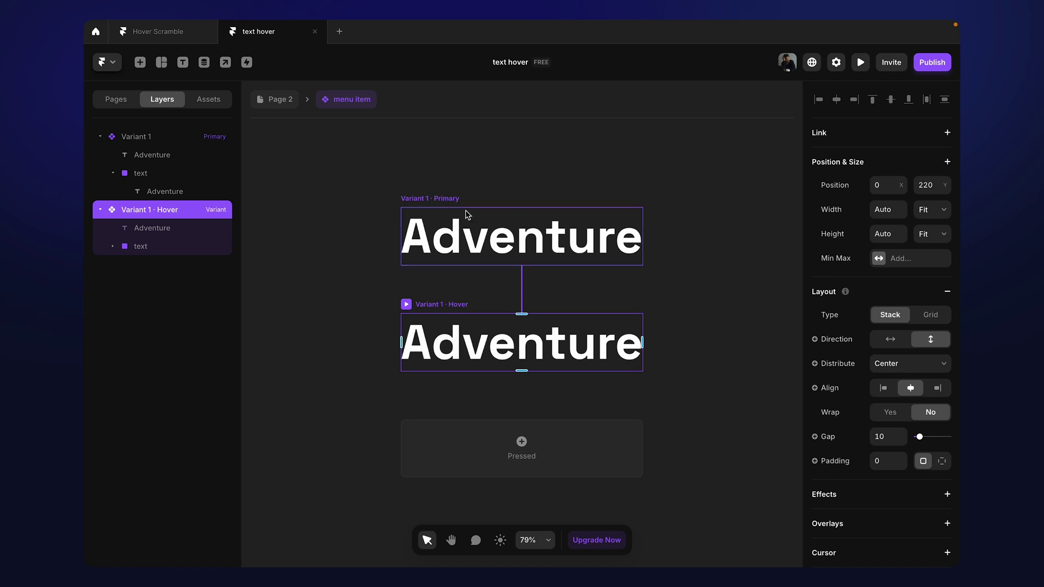
pyautogui.click(452, 202)
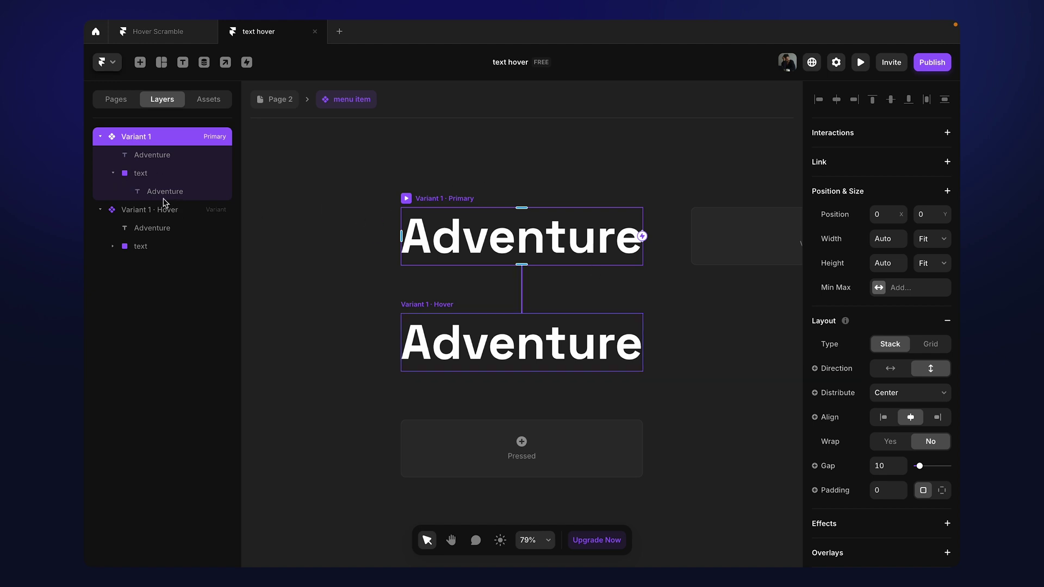
# Set the Primary variant's text frame width to 1
pyautogui.click(155, 175)
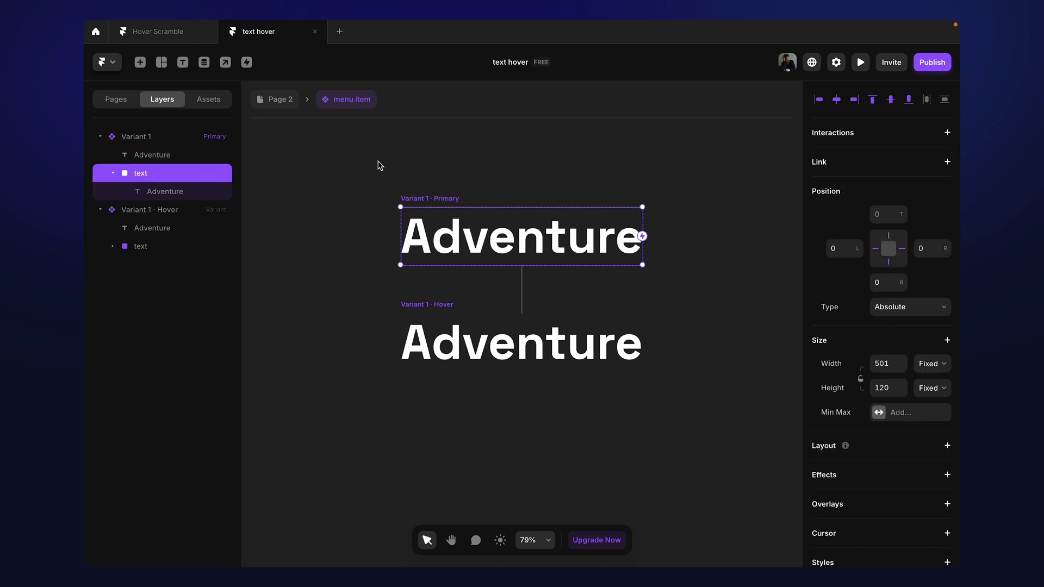
pyautogui.click(886, 363)
pyautogui.write('0')
pyautogui.press('BackSpace')
pyautogui.write('1')
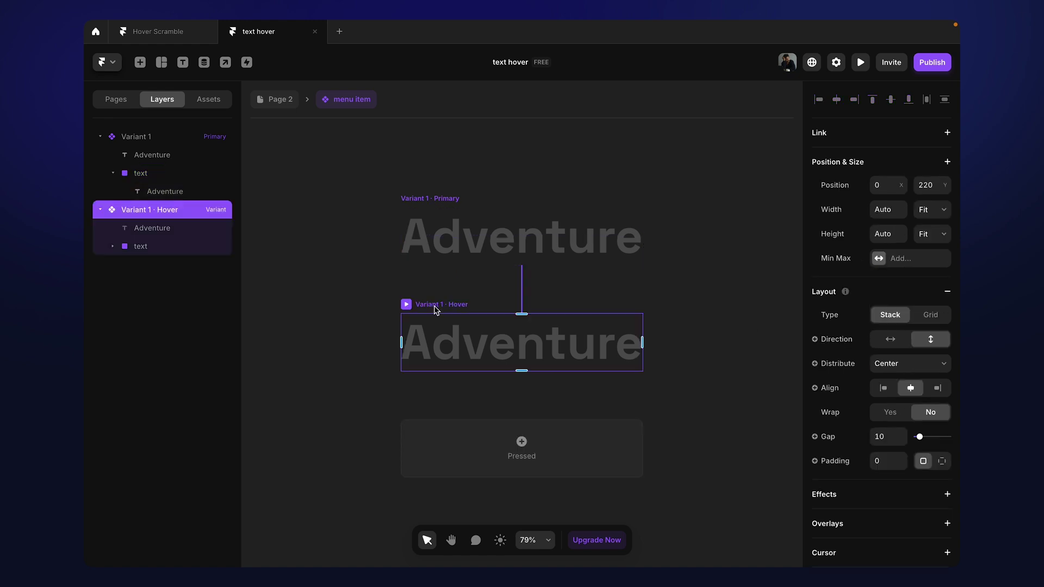
# Set the Hover variant's text frame width to 501
pyautogui.click(140, 252)
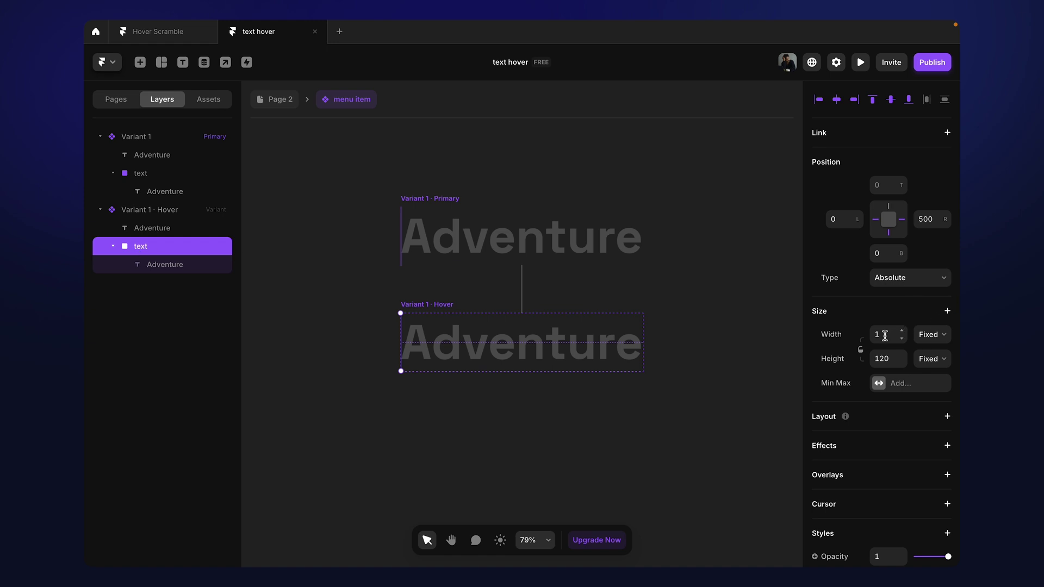
pyautogui.click(884, 335)
pyautogui.write('50')
pyautogui.press('Return')
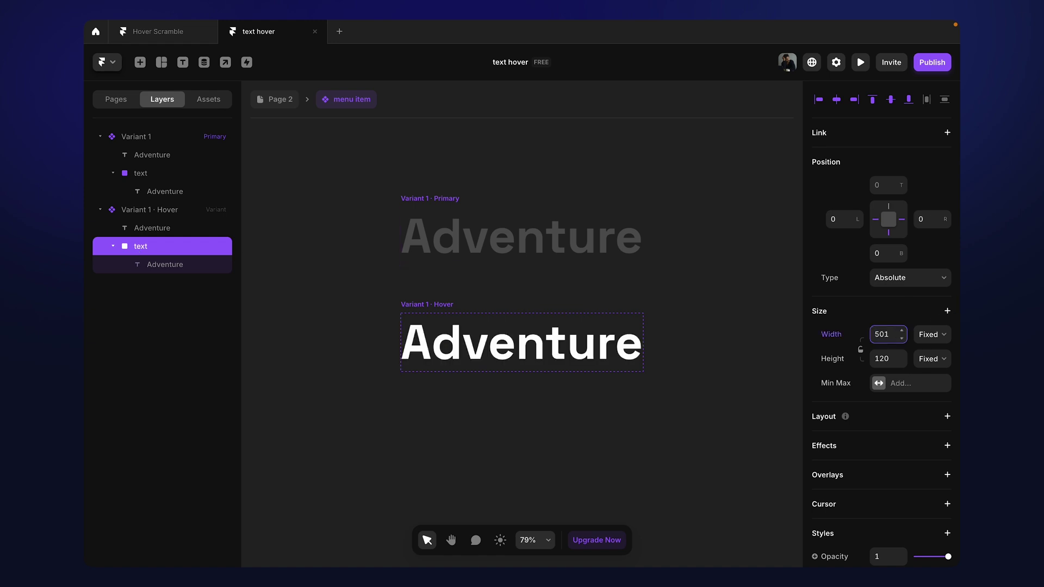
pyautogui.press('Escape')
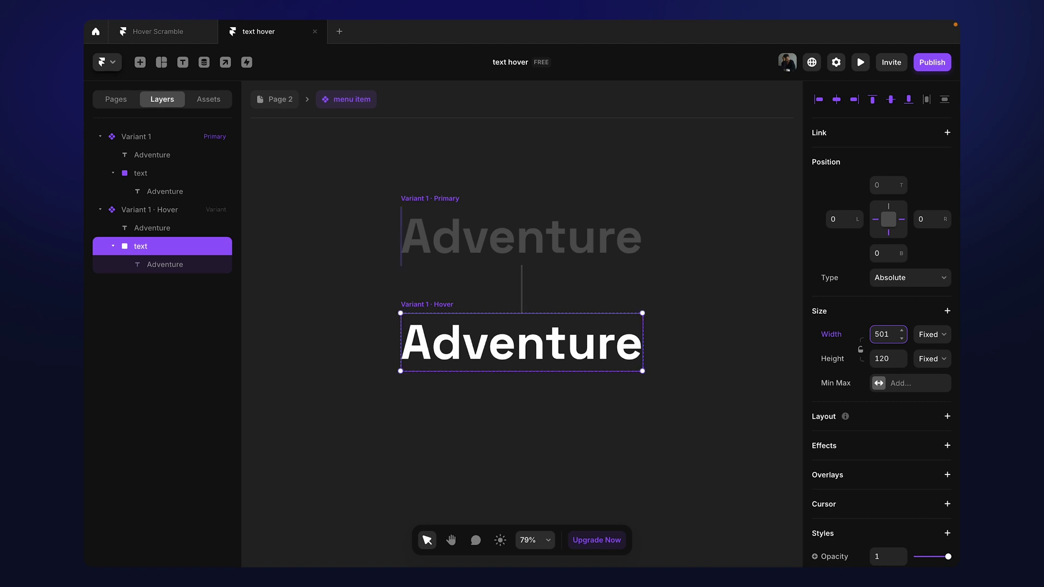
# Give the Primary variant an Ease transition with Linear easing and 0.5 s duration
pyautogui.click(500, 158)
pyautogui.click(444, 201)
pyautogui.scroll(-7, 895, 358)
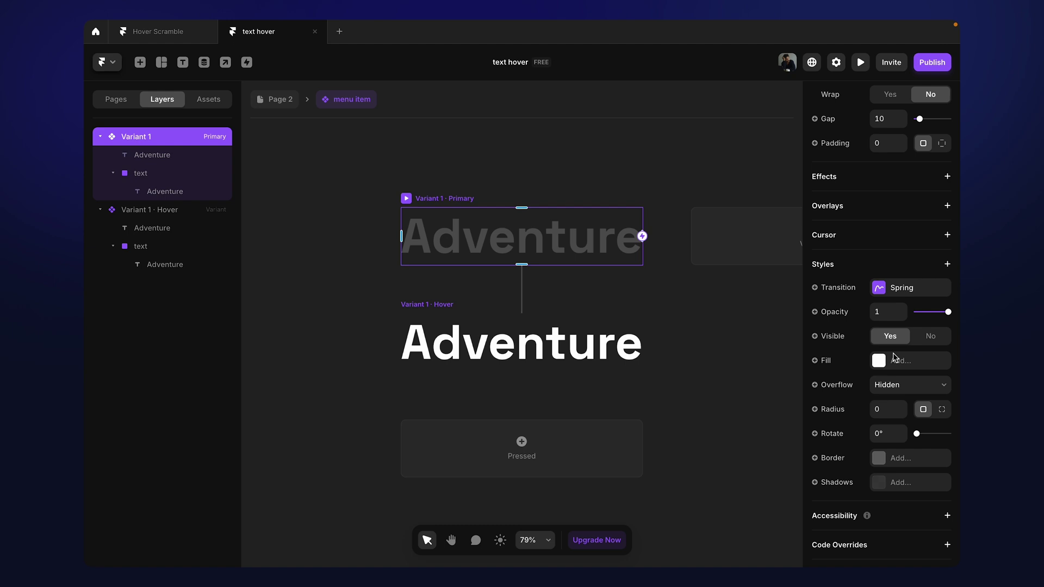
pyautogui.click(881, 259)
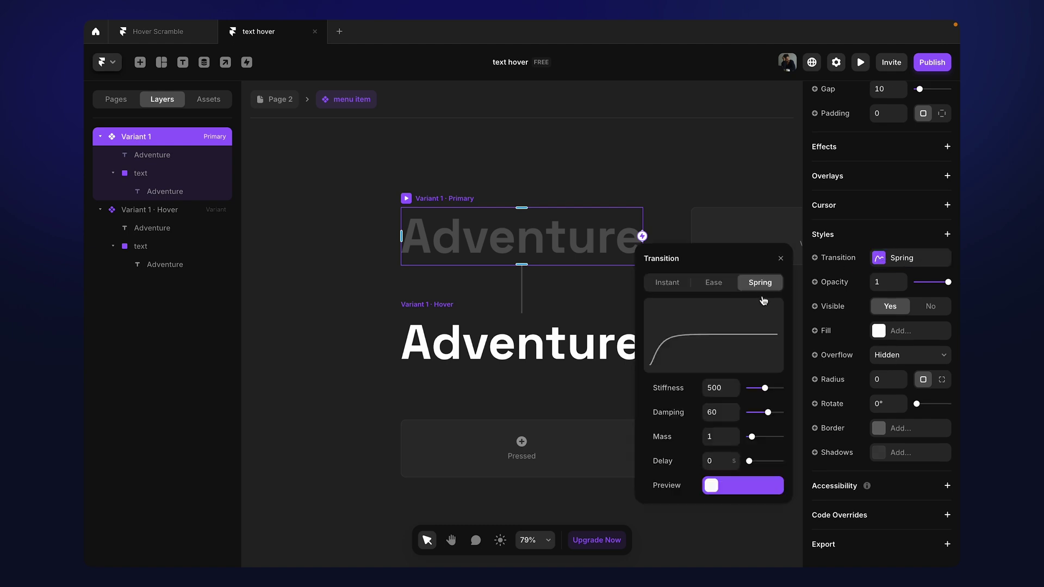
pyautogui.click(714, 283)
pyautogui.click(739, 397)
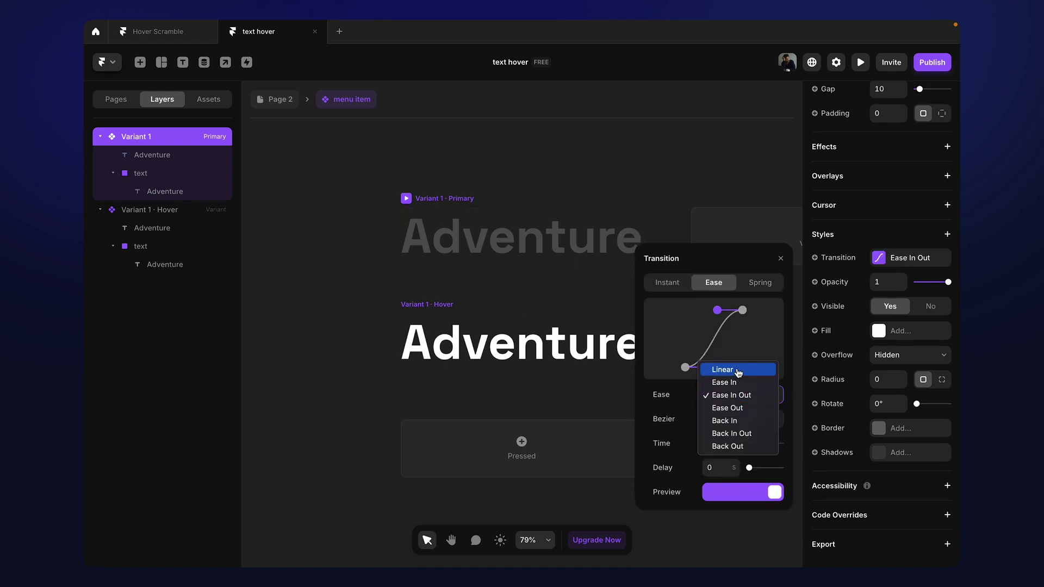
pyautogui.click(737, 370)
pyautogui.click(725, 445)
pyautogui.write('0.5')
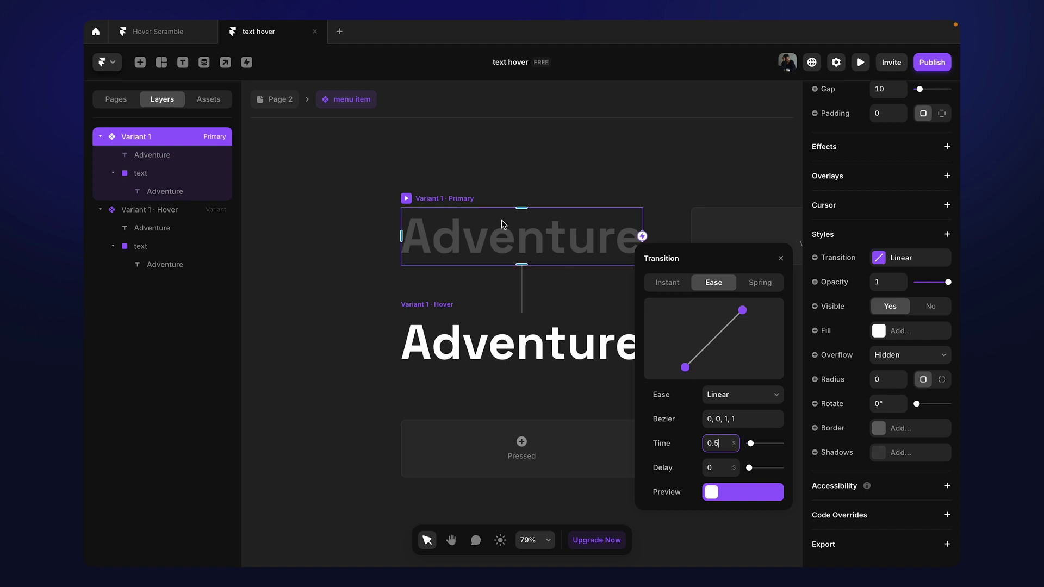
pyautogui.click(500, 171)
# Preview the white fill sweeping across Adventure on hover, then return to the editor
pyautogui.click(405, 194)
pyautogui.press('super+p')
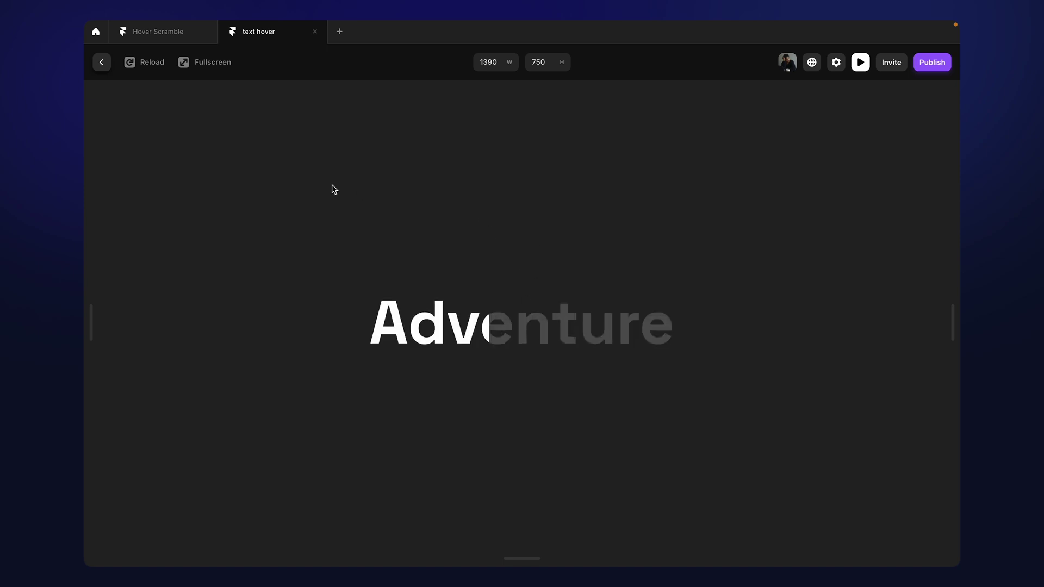
pyautogui.click(102, 62)
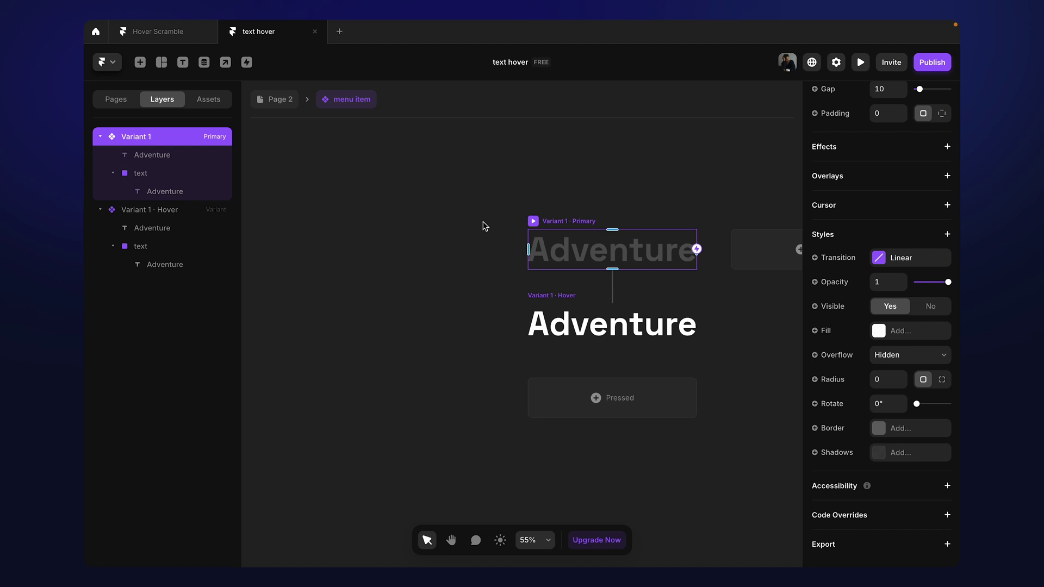
pyautogui.click(411, 233)
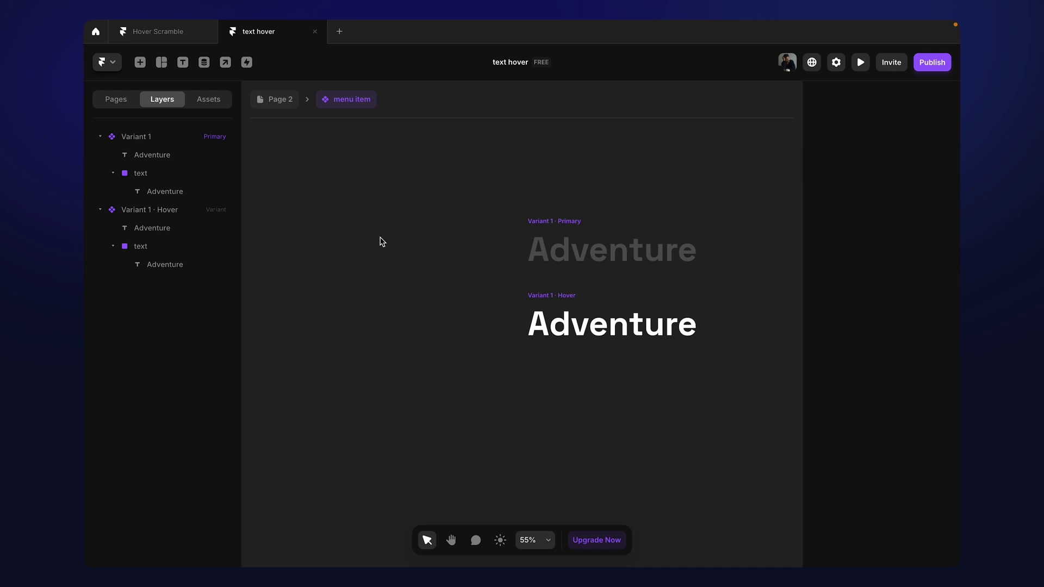
# Draw a 400×200 frame to the upper left of the variants
pyautogui.press('f')
pyautogui.moveTo(377, 224); pyautogui.dragTo(478, 285)
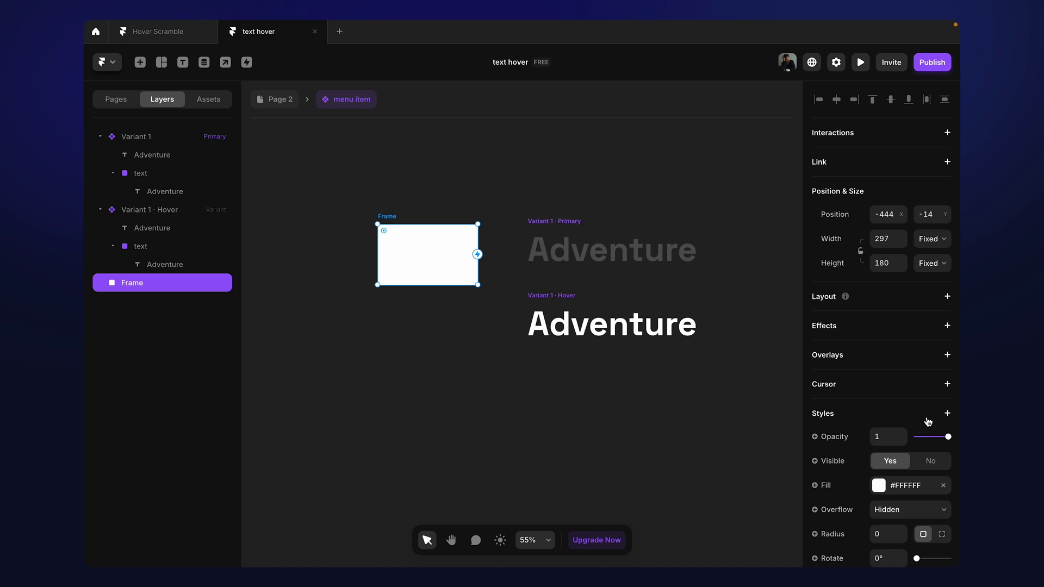
pyautogui.scroll(-1, 928, 422)
pyautogui.click(882, 202)
pyautogui.write('4')
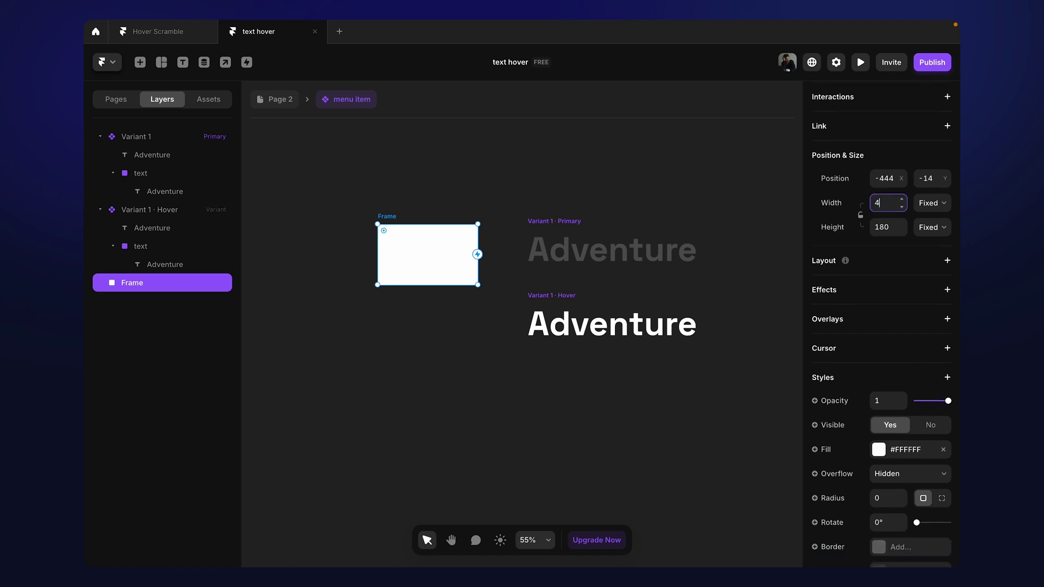
pyautogui.write('00')
pyautogui.click(883, 225)
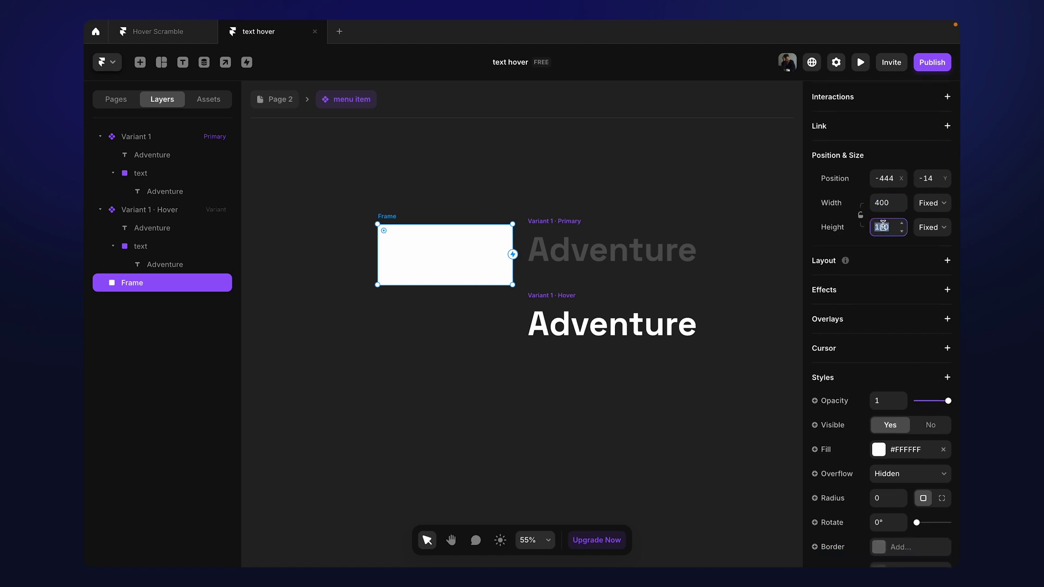
pyautogui.write('200')
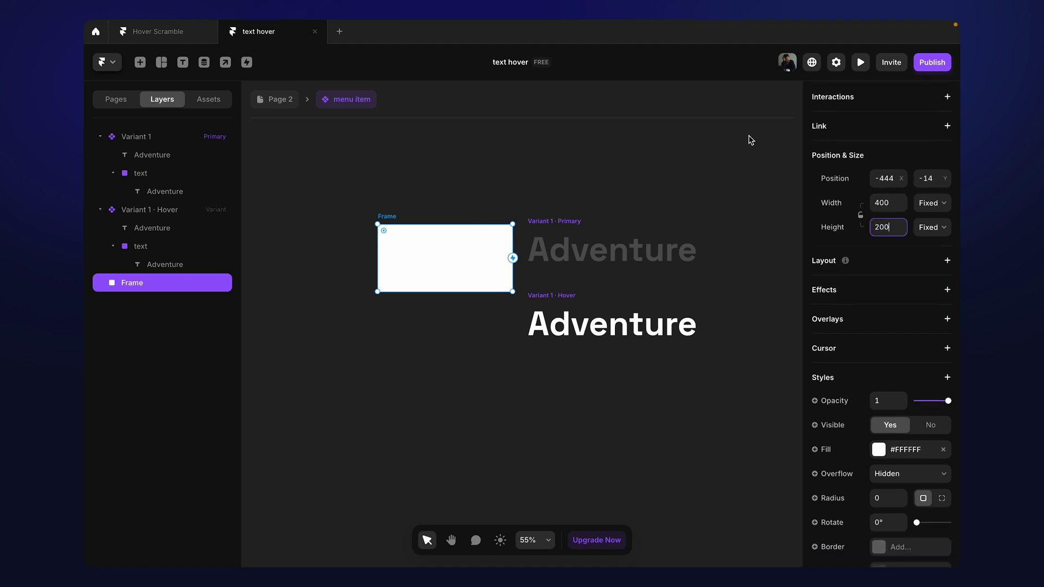
pyautogui.moveTo(389, 217); pyautogui.dragTo(359, 213)
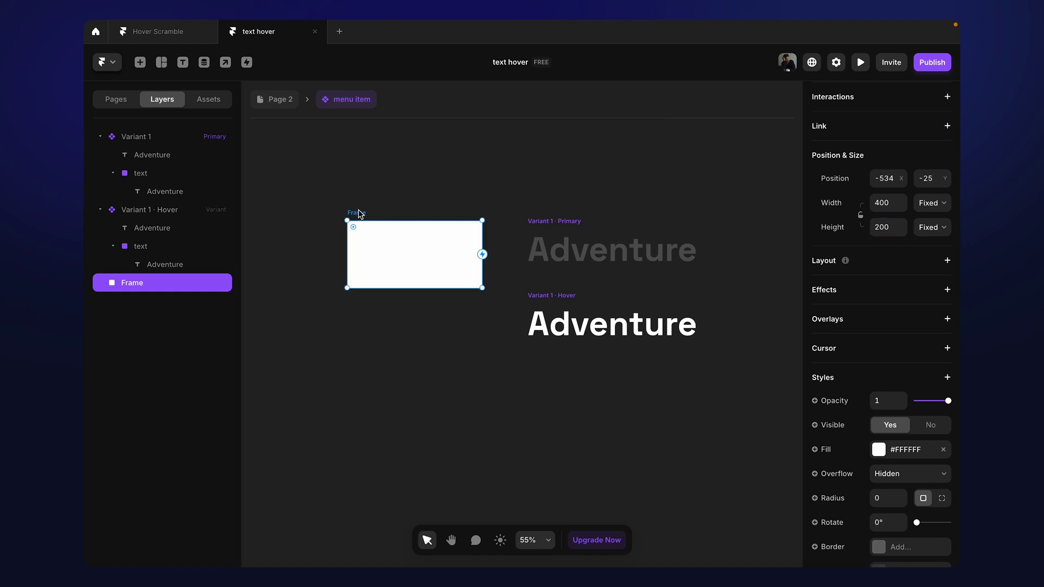
# Fill the frame with the Unsplash photo of a hand holding a memory card
pyautogui.scroll(-3, 919, 430)
pyautogui.click(879, 332)
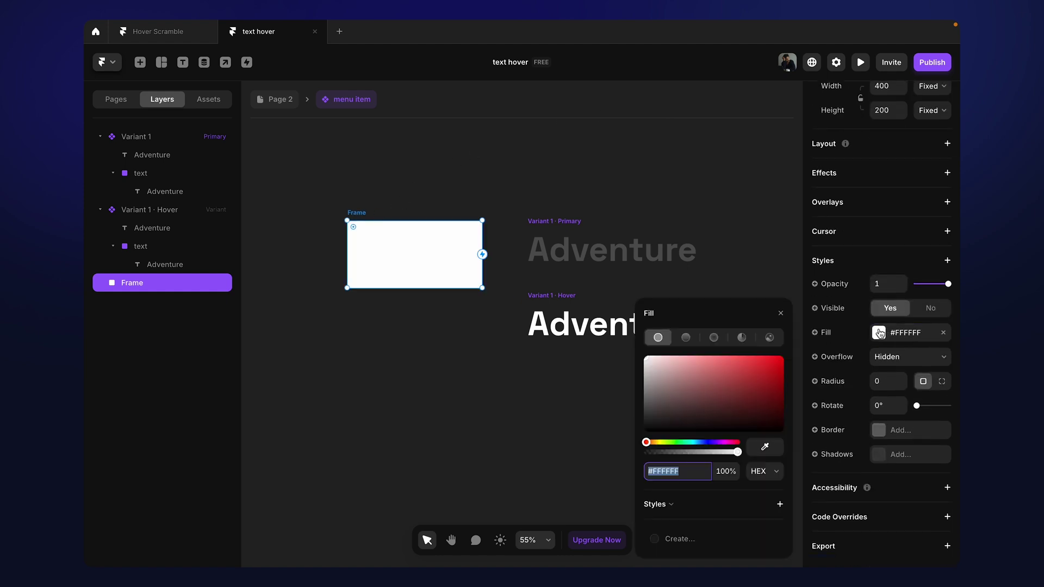
pyautogui.click(769, 337)
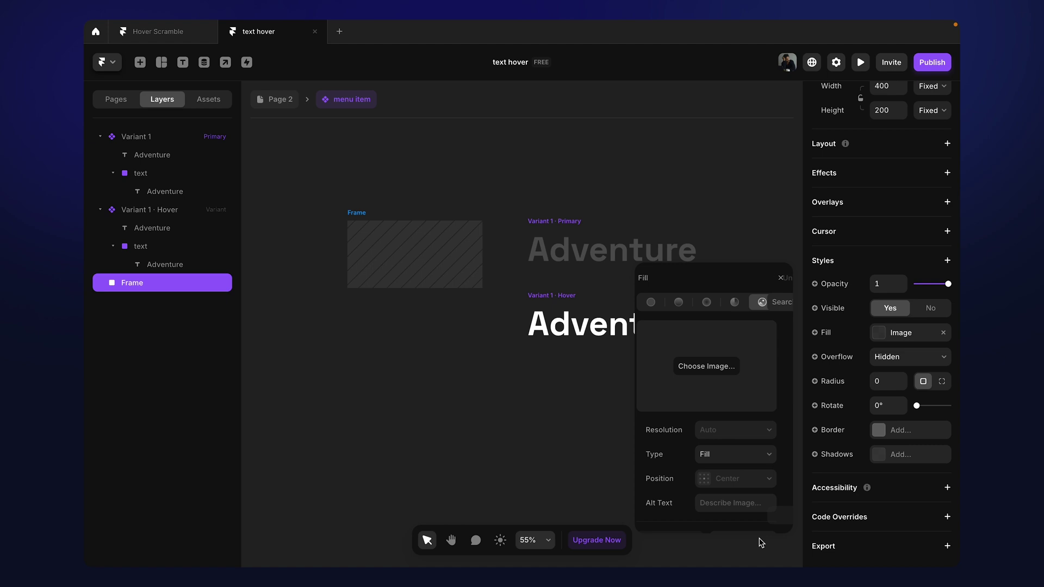
pyautogui.click(775, 302)
pyautogui.scroll(-1, 691, 365)
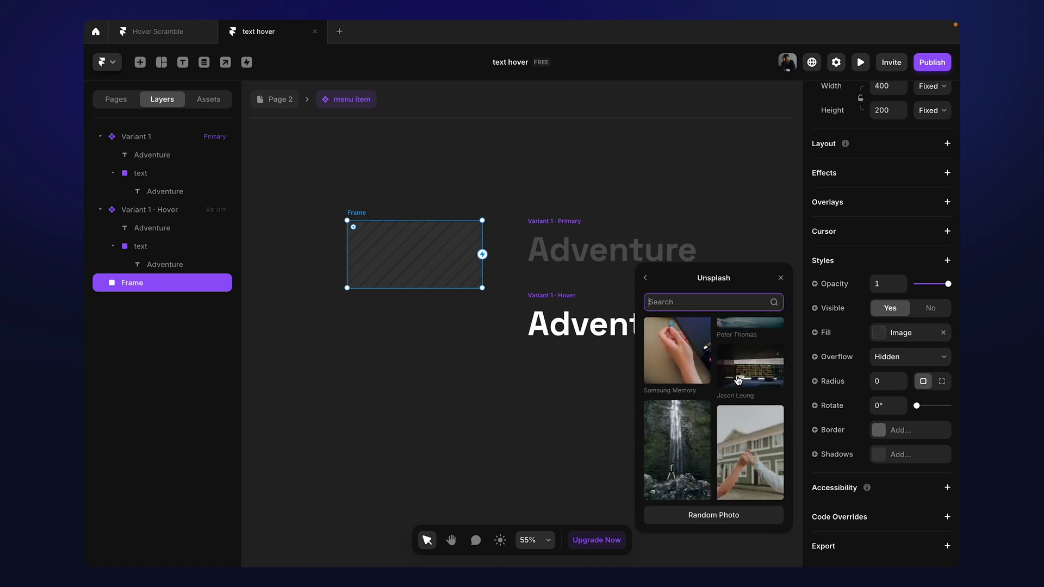
pyautogui.click(691, 366)
pyautogui.click(422, 324)
pyautogui.scroll(2, 369, 236)
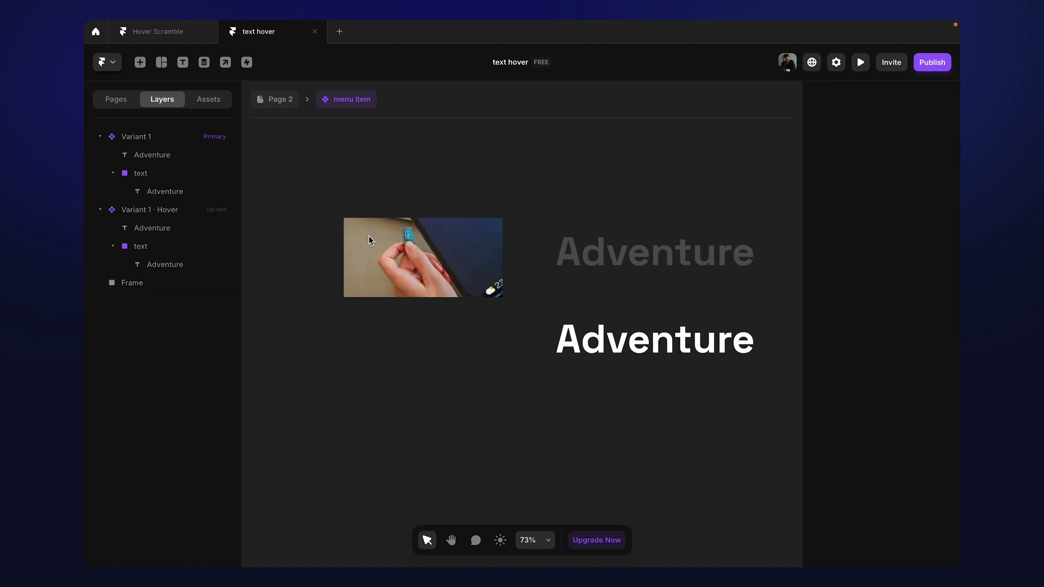
pyautogui.scroll(2, 368, 236)
# Rename the photo frame's layer to 'image'
pyautogui.click(346, 205)
pyautogui.click(345, 205)
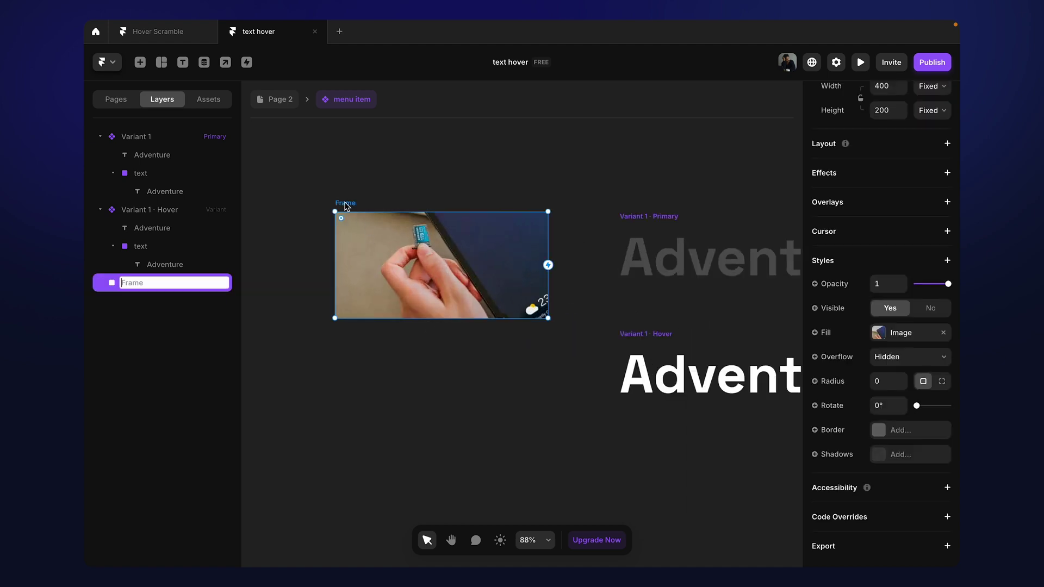
pyautogui.write('image')
pyautogui.press('Return')
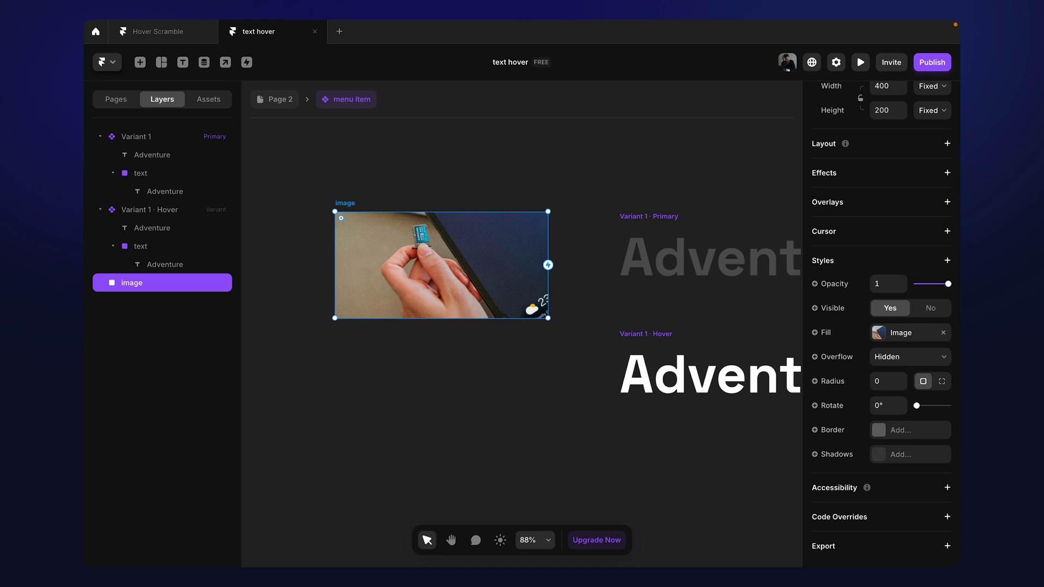
# Nest the photo in a frame inside a stack named 'image', then remove that stack from the canvas
pyautogui.hotkey('ctrl', 'alt', 'g')
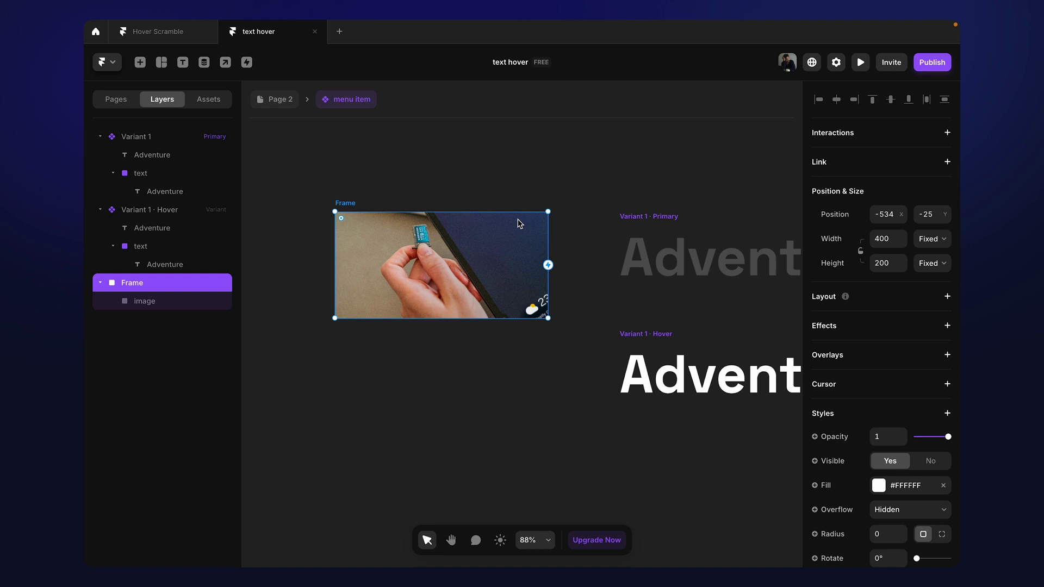
pyautogui.hotkey('shift', 'a')
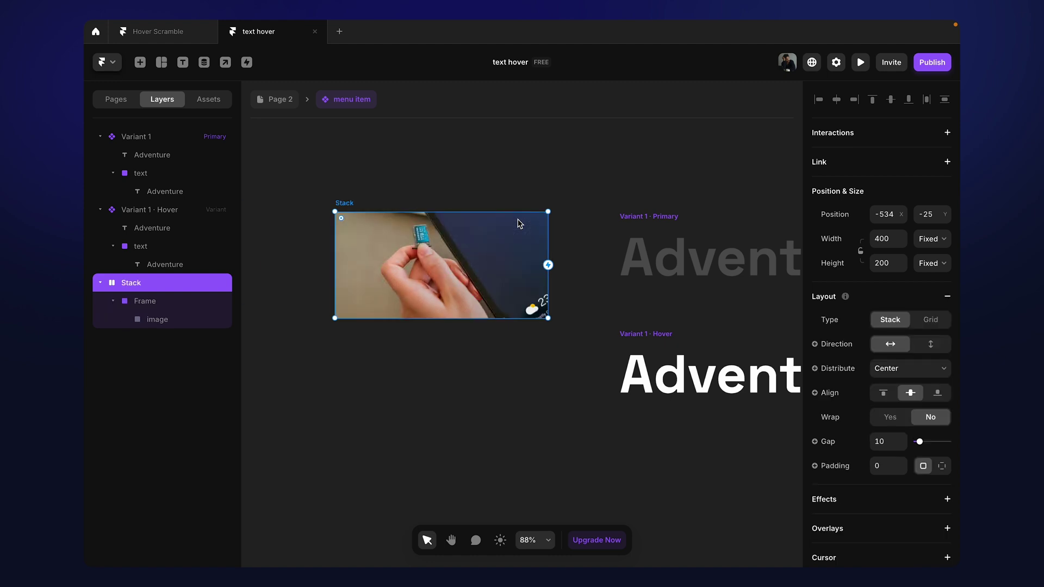
pyautogui.hotkey('ctrl', 'r')
pyautogui.write('image')
pyautogui.press('Return')
pyautogui.press('Delete')
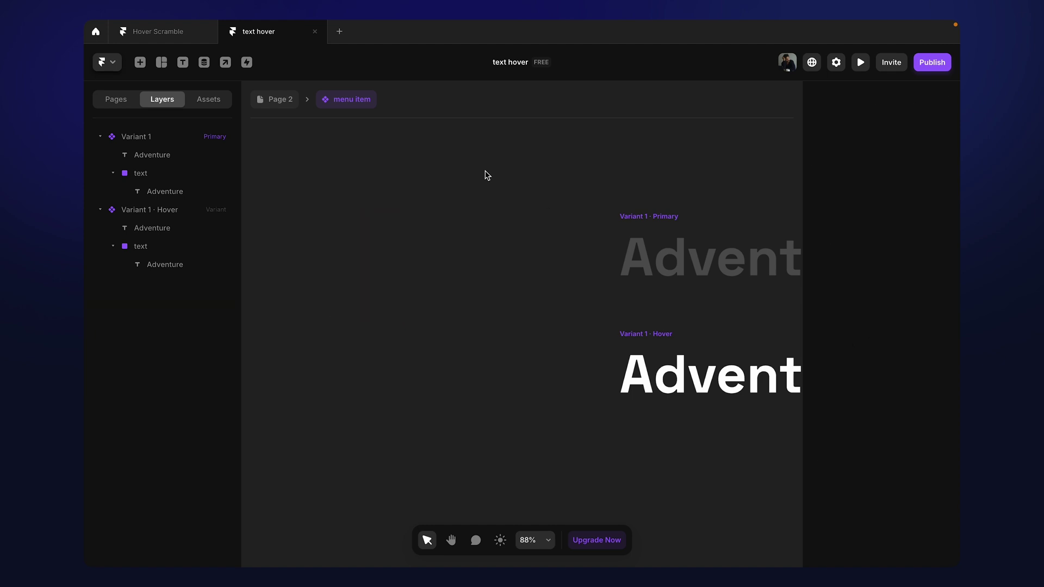
# Put the image stack into both menu item variants with absolute positioning
pyautogui.click(662, 217)
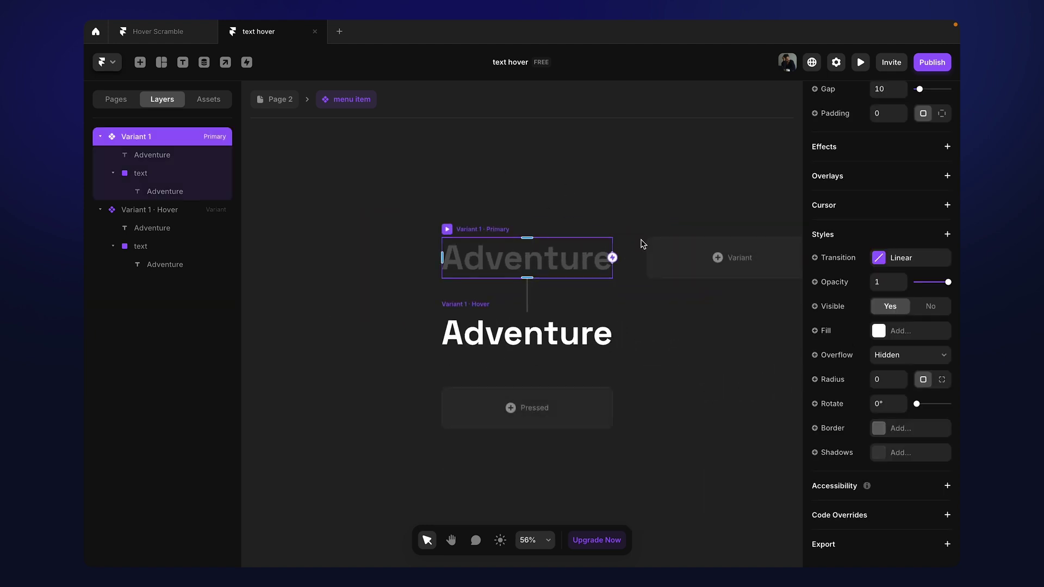
pyautogui.hotkey('ctrl', 'z')
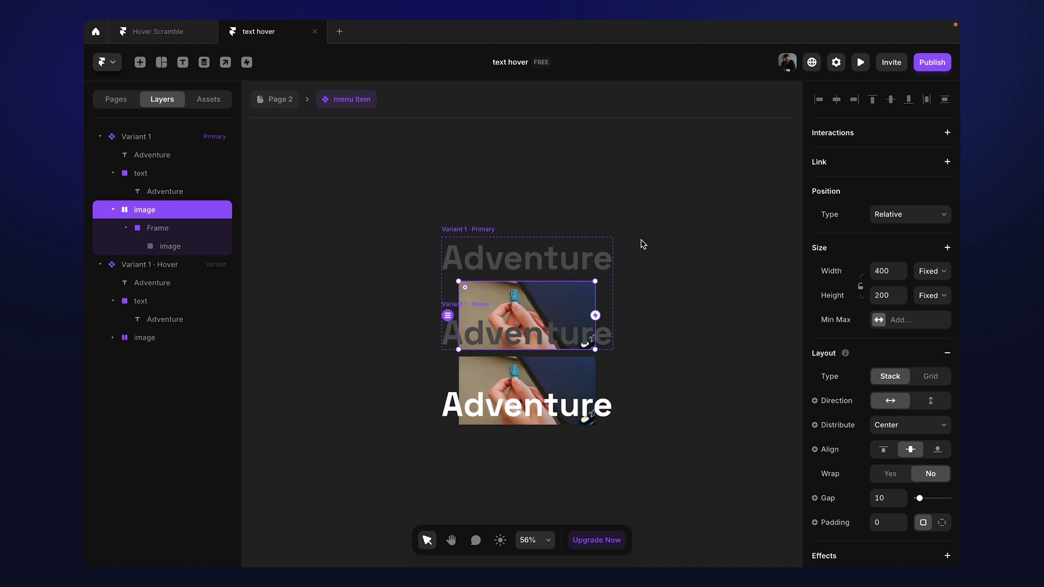
pyautogui.click(939, 221)
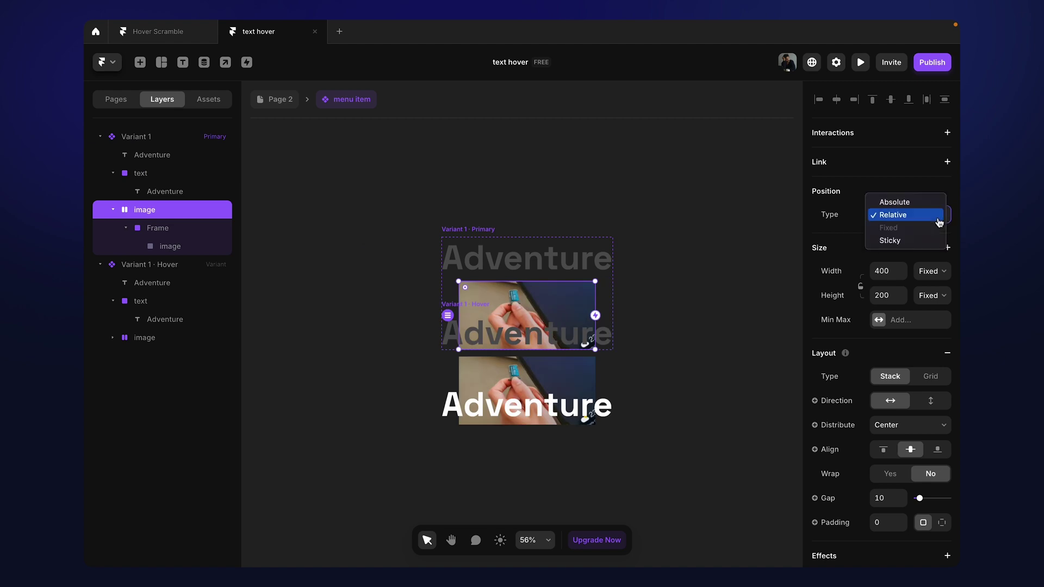
pyautogui.press('Escape')
pyautogui.press('Up')
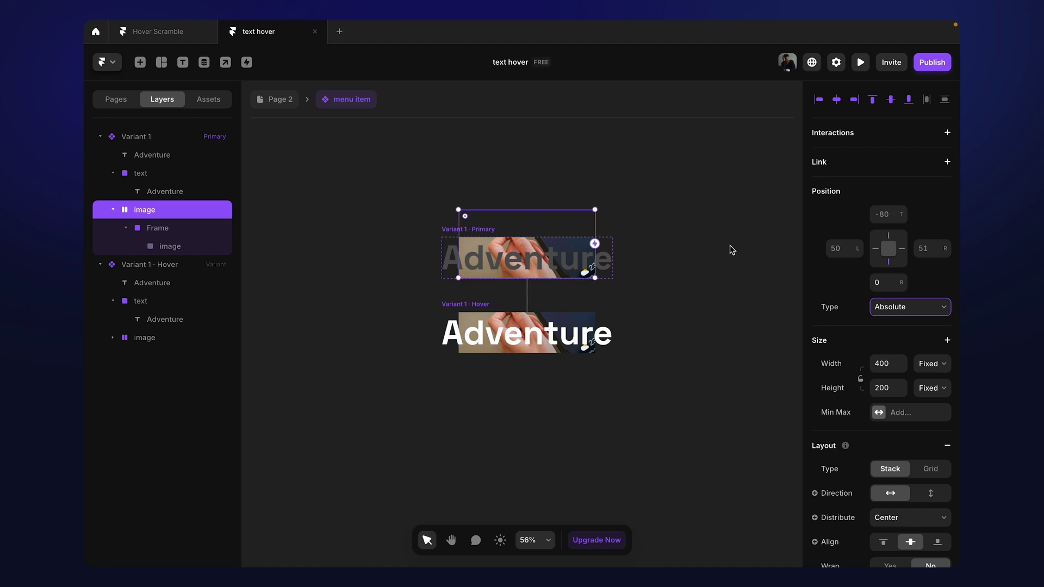
# Centre the image vertically, pin it left at 400, and move the Hover variant lower
pyautogui.click(890, 102)
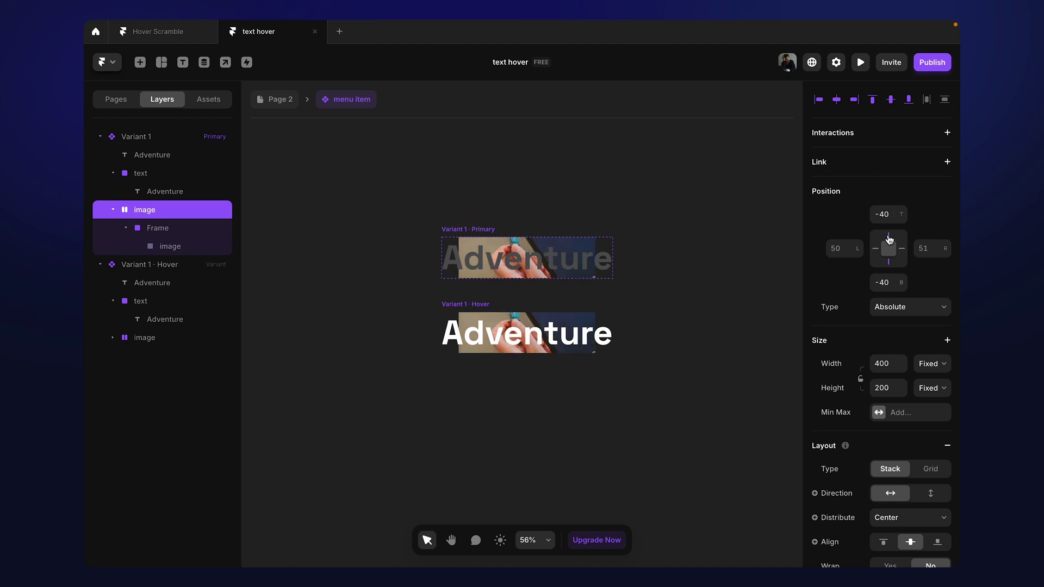
pyautogui.click(874, 249)
pyautogui.click(847, 251)
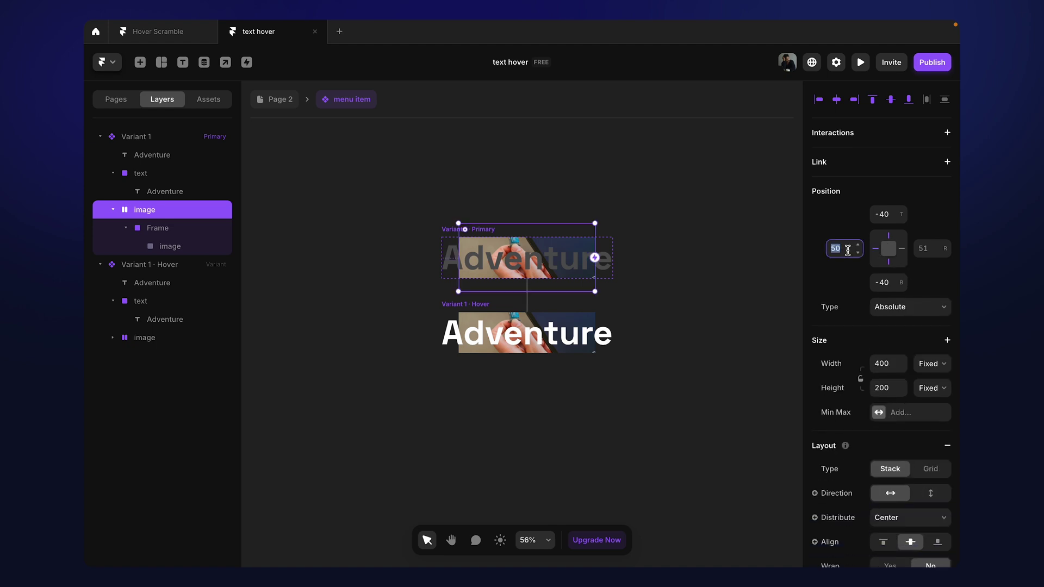
pyautogui.write('400')
pyautogui.press('Return')
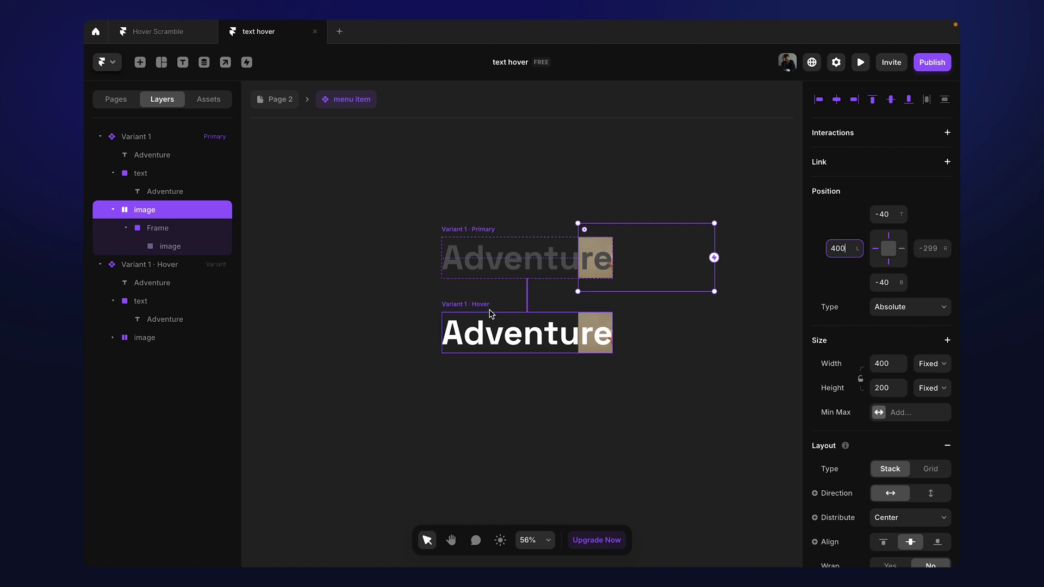
pyautogui.moveTo(479, 305); pyautogui.dragTo(482, 342)
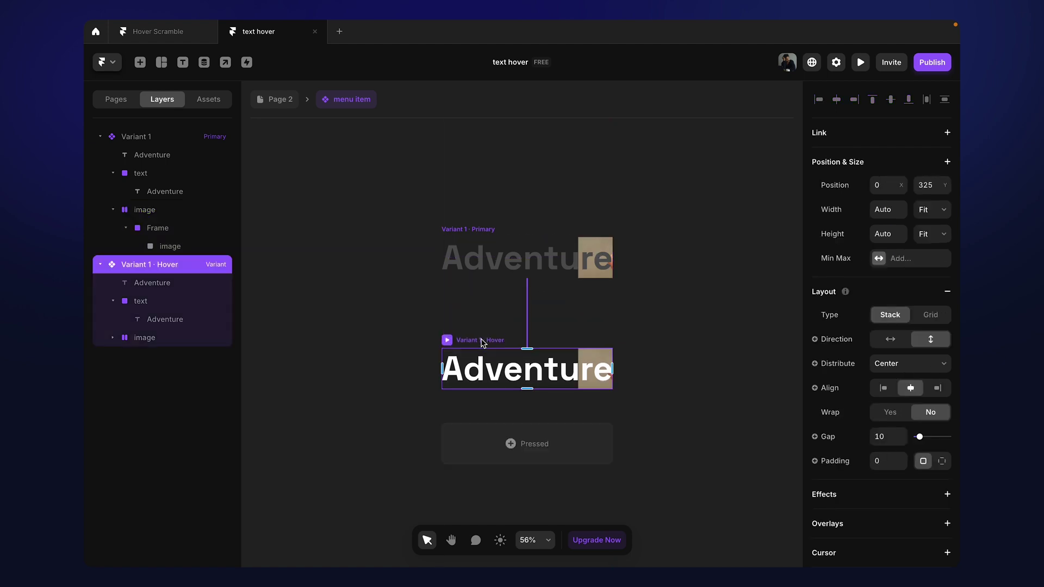
# Set Variant 1 · Primary's overflow to Visible so the photo can extend past its edges
pyautogui.click(471, 230)
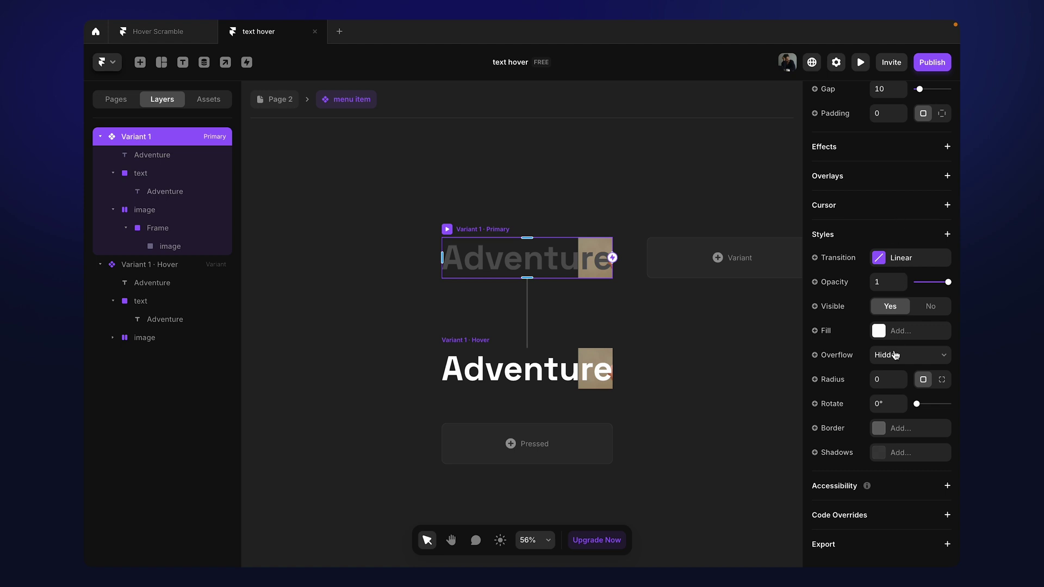
pyautogui.click(913, 356)
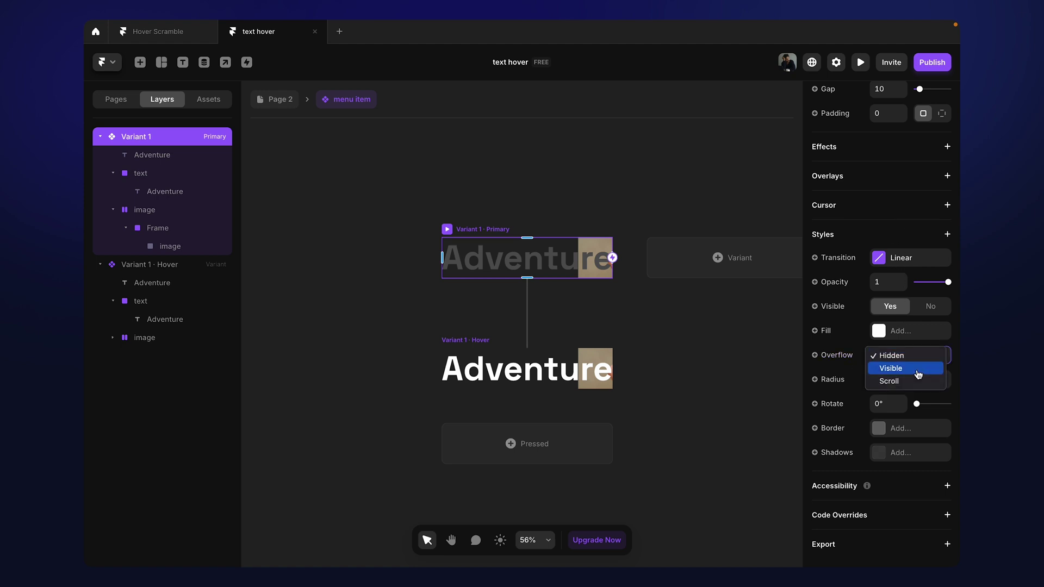
pyautogui.click(917, 374)
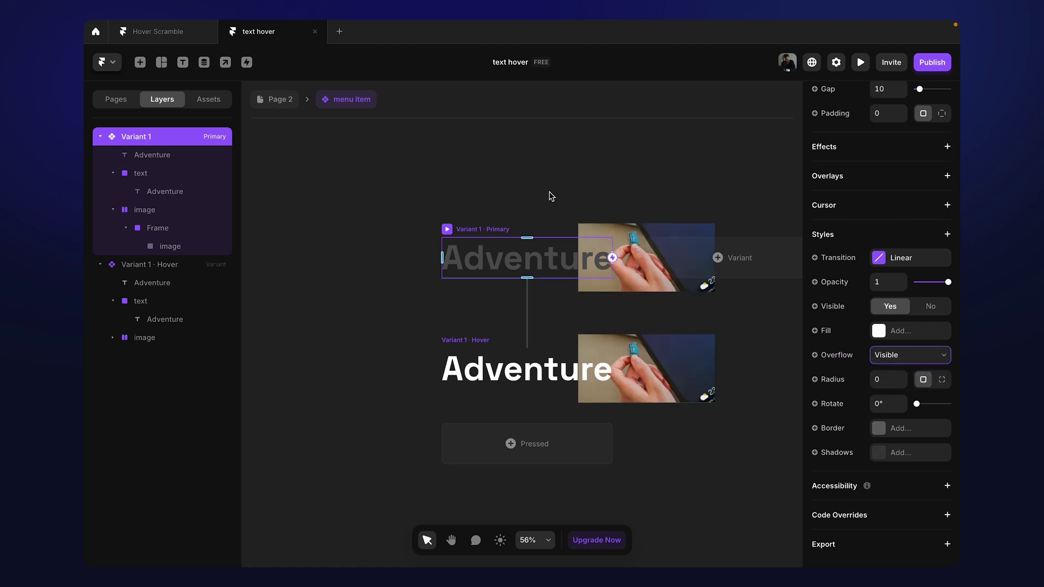
pyautogui.click(486, 229)
# Set the Primary variant's image stack width to 1 px
pyautogui.click(144, 209)
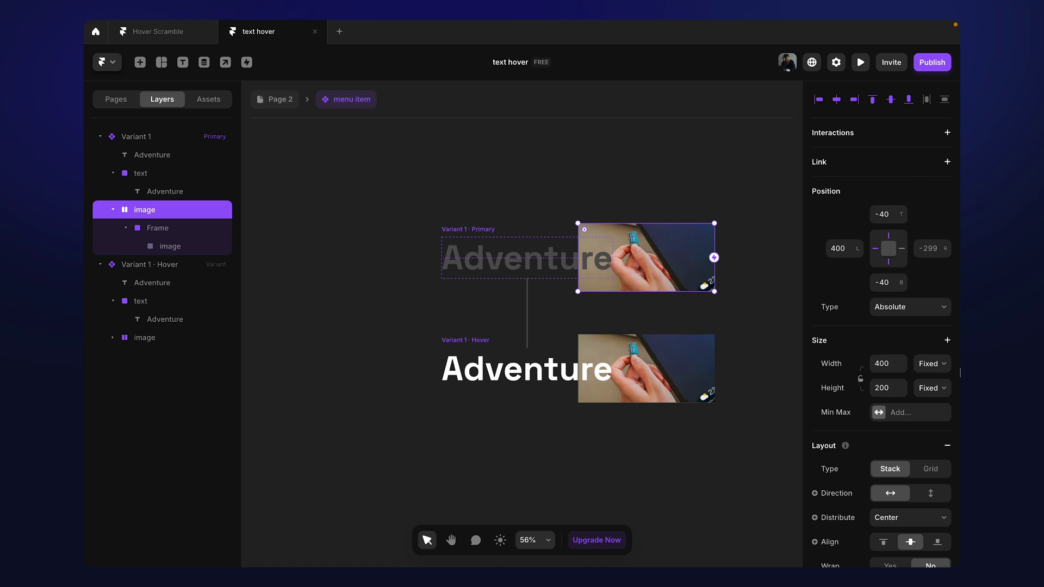
pyautogui.click(888, 364)
pyautogui.write('0')
pyautogui.press('BackSpace')
pyautogui.write('1')
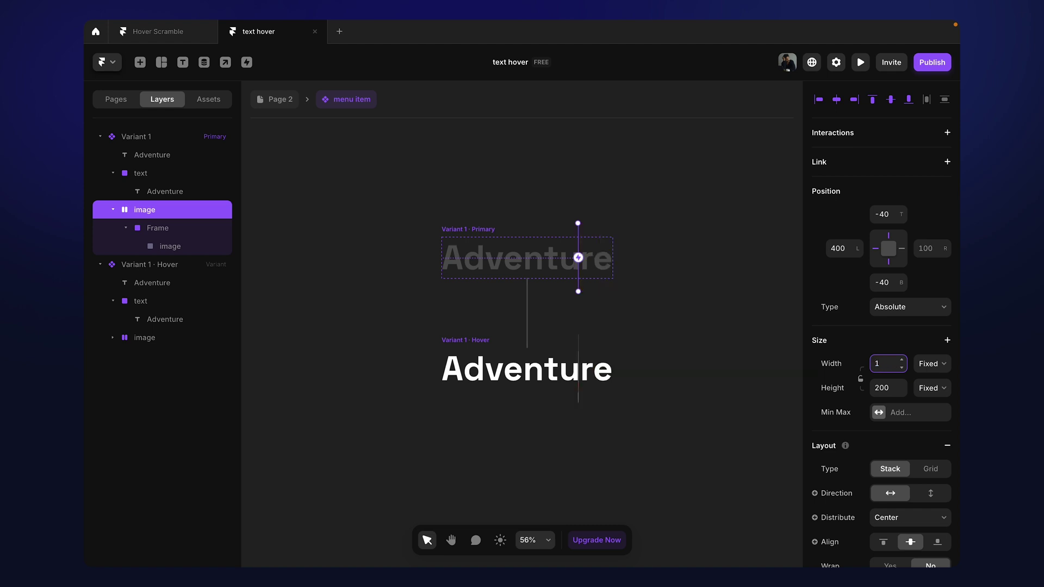
pyautogui.click(606, 206)
pyautogui.scroll(2, 607, 207)
pyautogui.scroll(1, 607, 205)
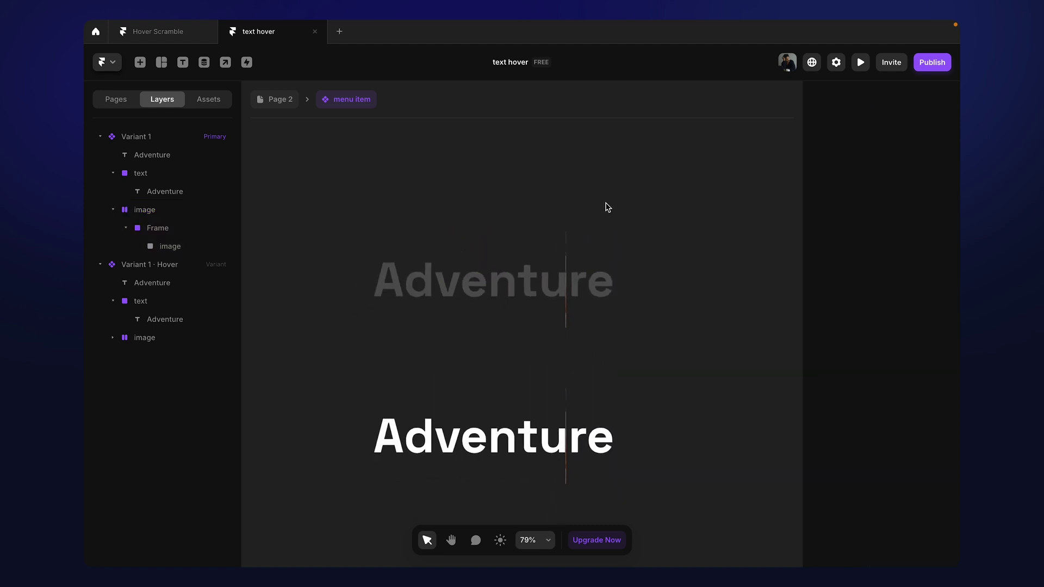
# Set the Hover variant's image stack width to 400 px
pyautogui.click(417, 398)
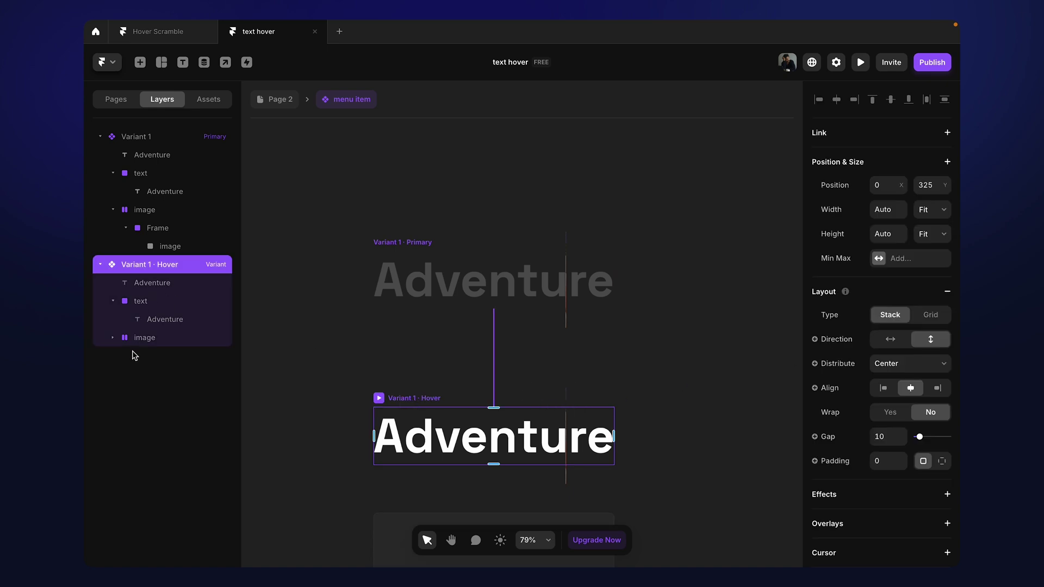
pyautogui.click(133, 354)
pyautogui.click(144, 344)
pyautogui.click(885, 337)
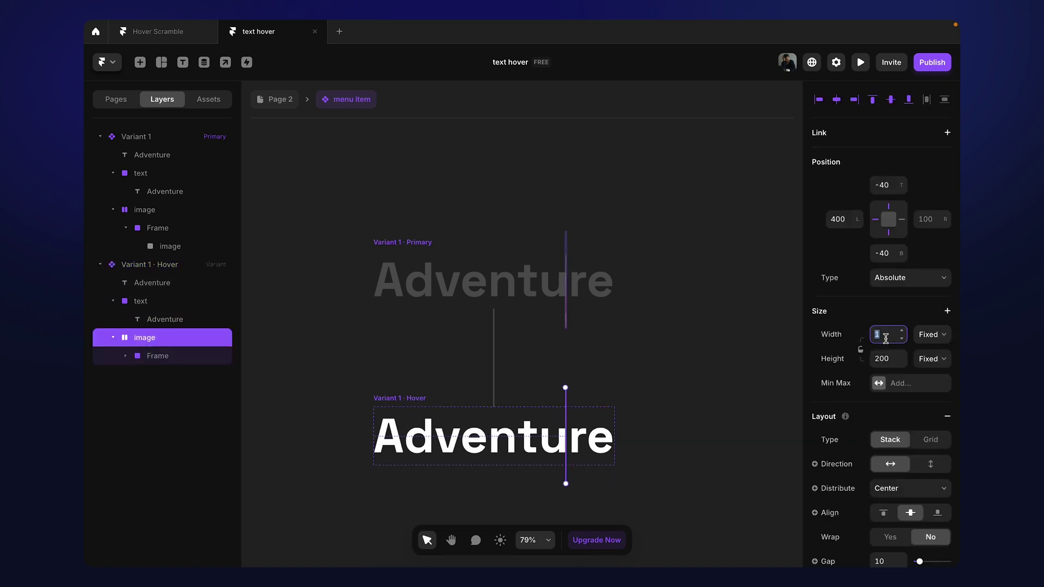
pyautogui.write('400')
pyautogui.press('Return')
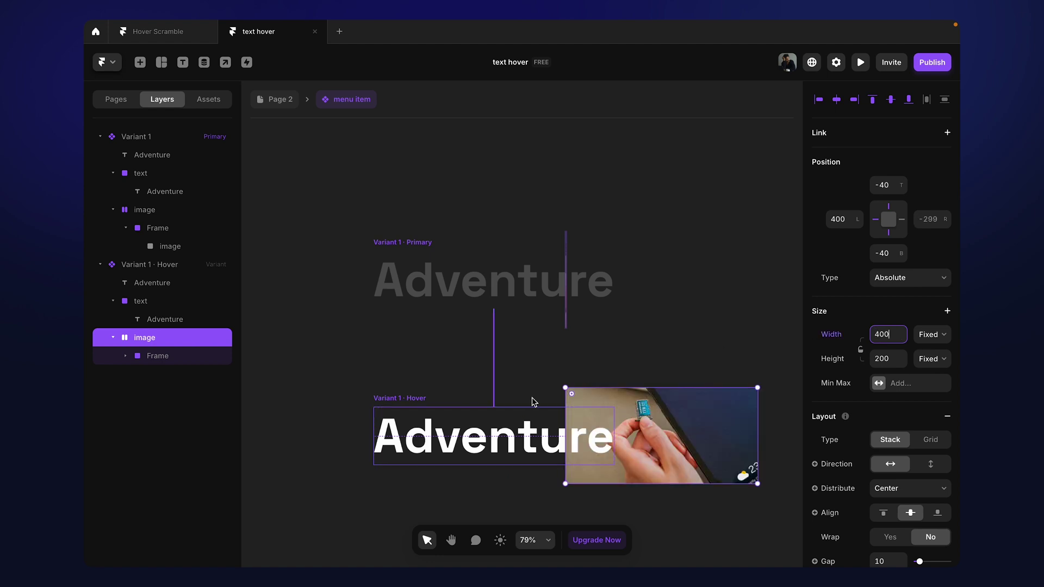
pyautogui.click(513, 369)
# Preview the Primary variant to check the hover image animation
pyautogui.scroll(-3, 514, 370)
pyautogui.click(438, 285)
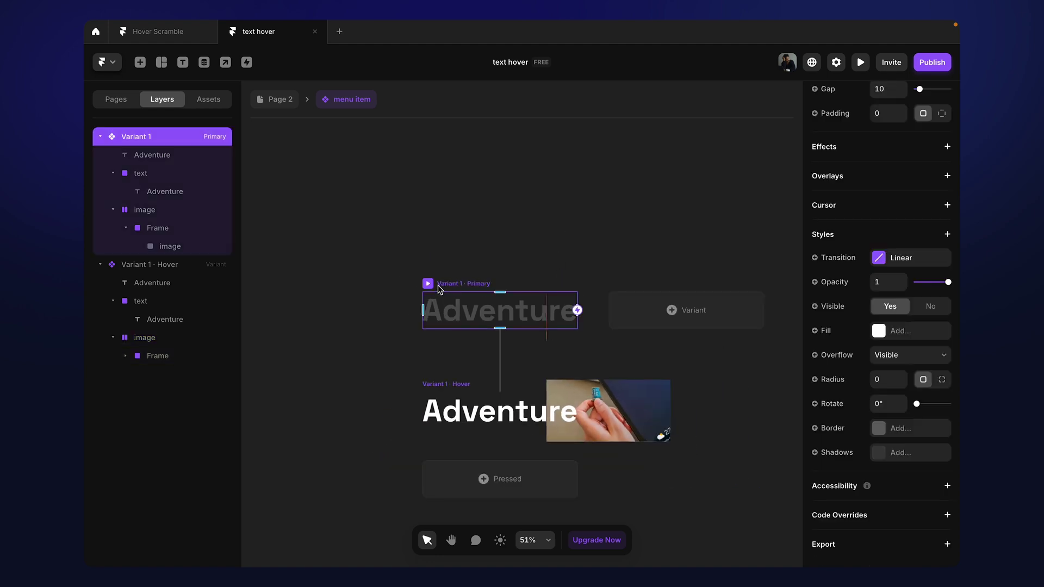
pyautogui.press('super+p')
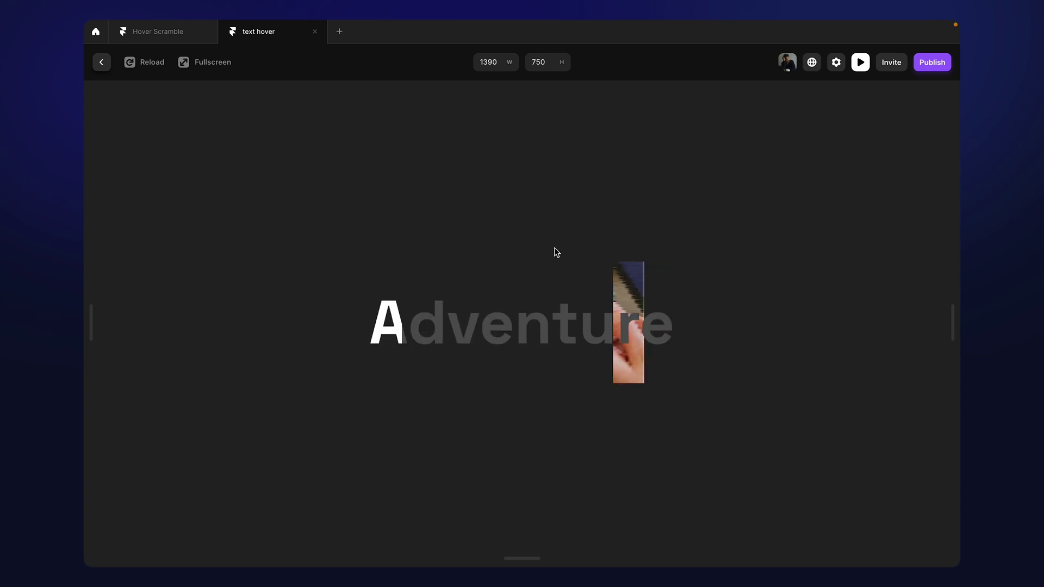
pyautogui.click(102, 62)
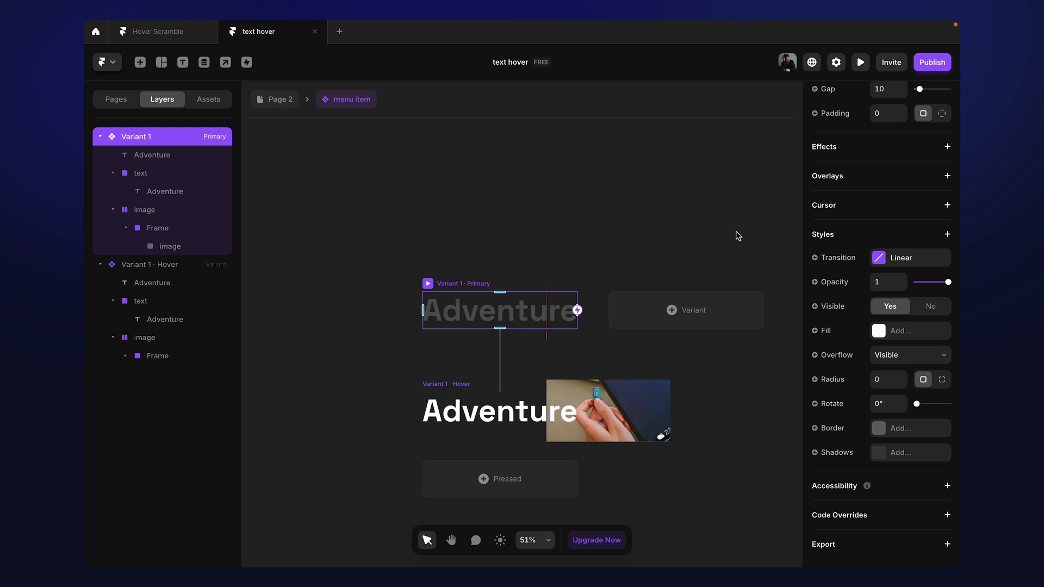
# Set the Primary image stack's Distribute option to Start so the photo frame extends rightward
pyautogui.click(145, 209)
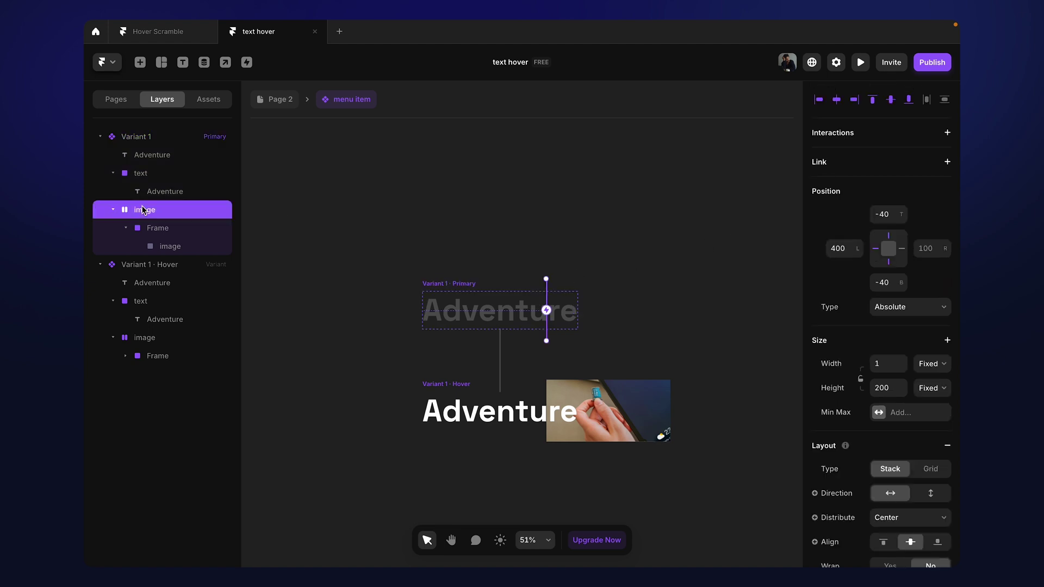
pyautogui.scroll(-1, 931, 273)
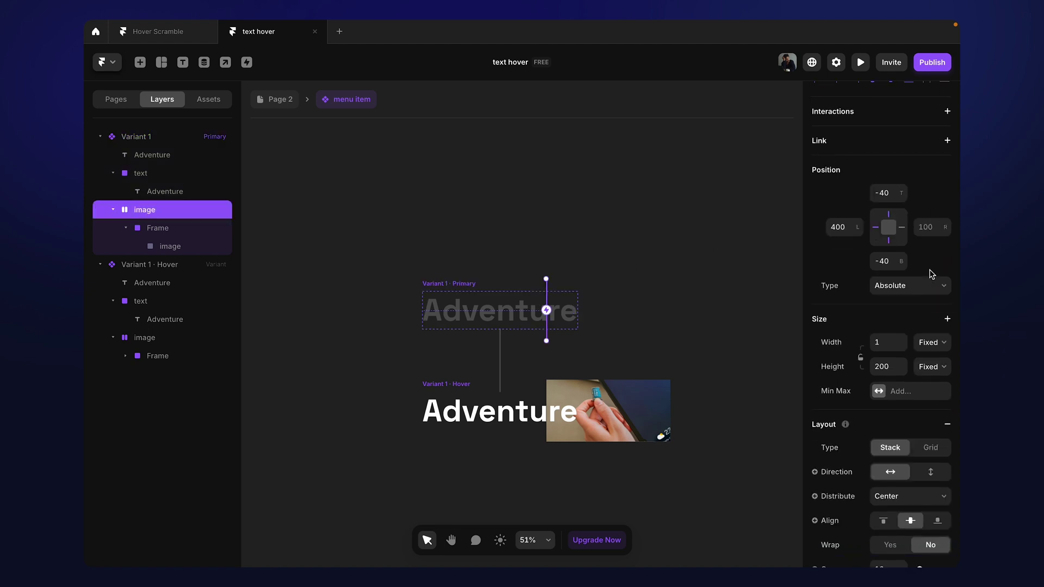
pyautogui.scroll(-2, 930, 273)
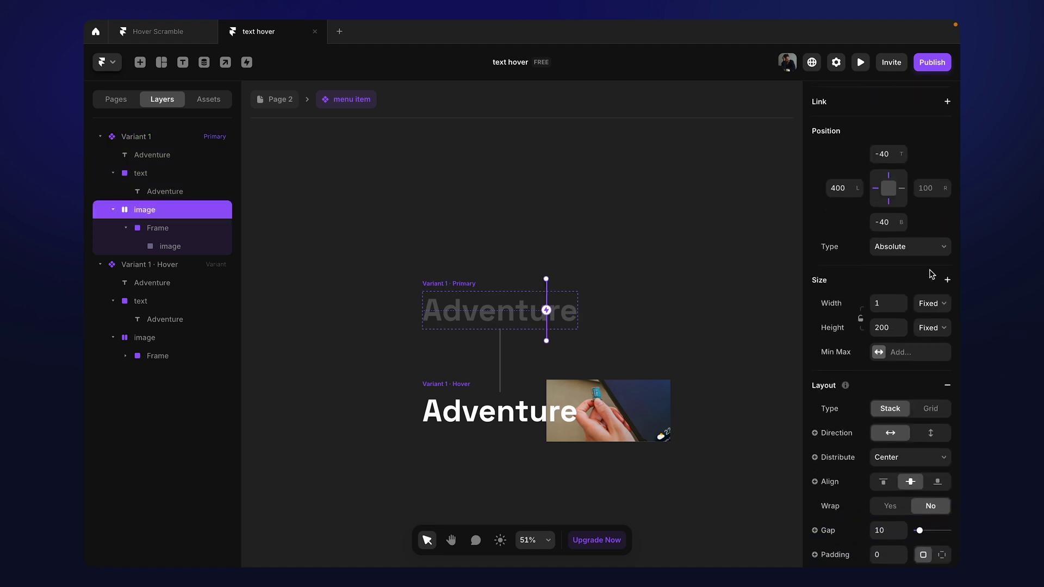
pyautogui.click(160, 229)
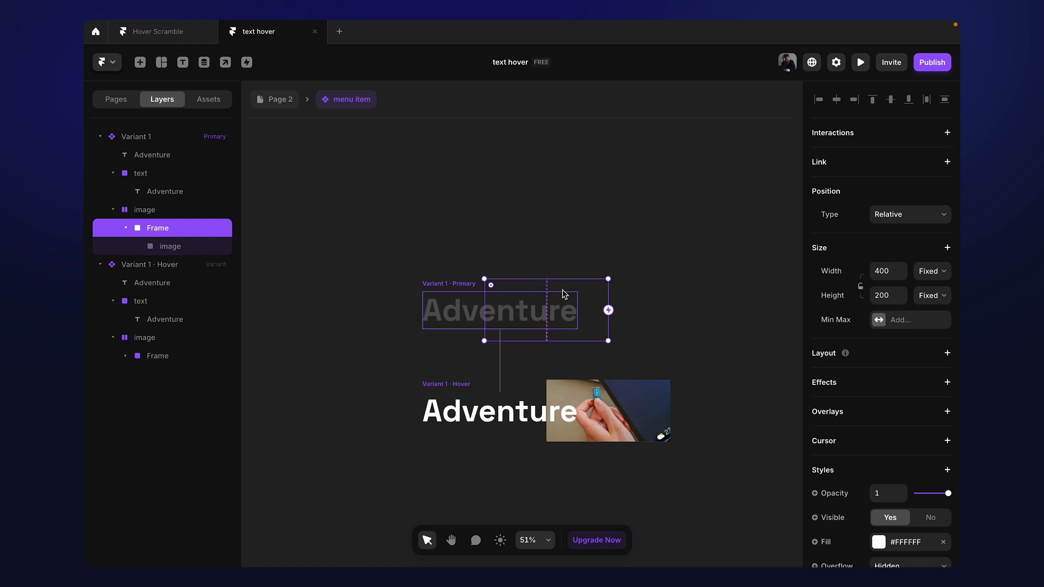
pyautogui.scroll(5, 564, 294)
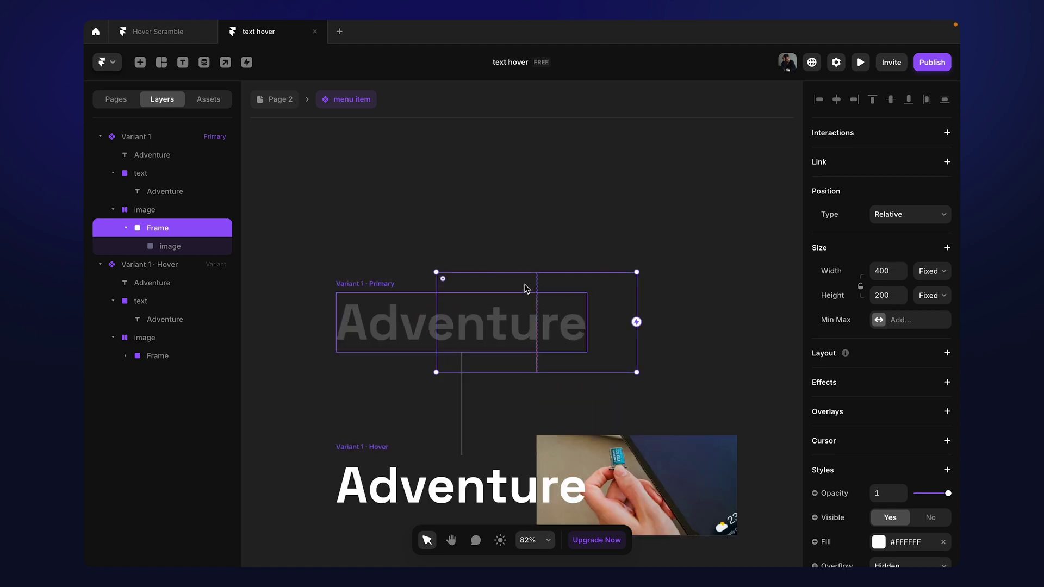
pyautogui.click(153, 210)
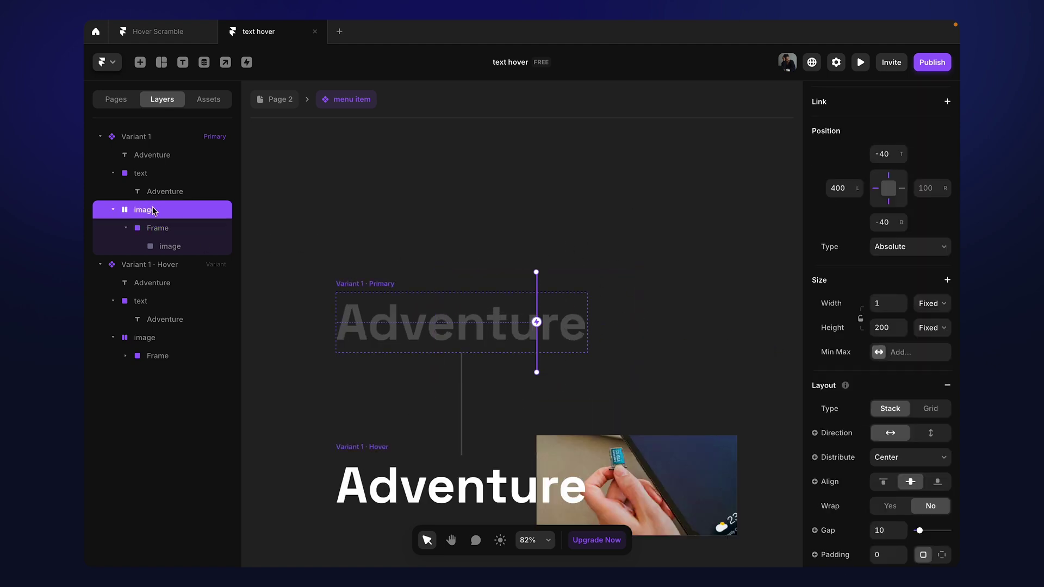
pyautogui.scroll(-7, 952, 330)
pyautogui.scroll(5, 953, 329)
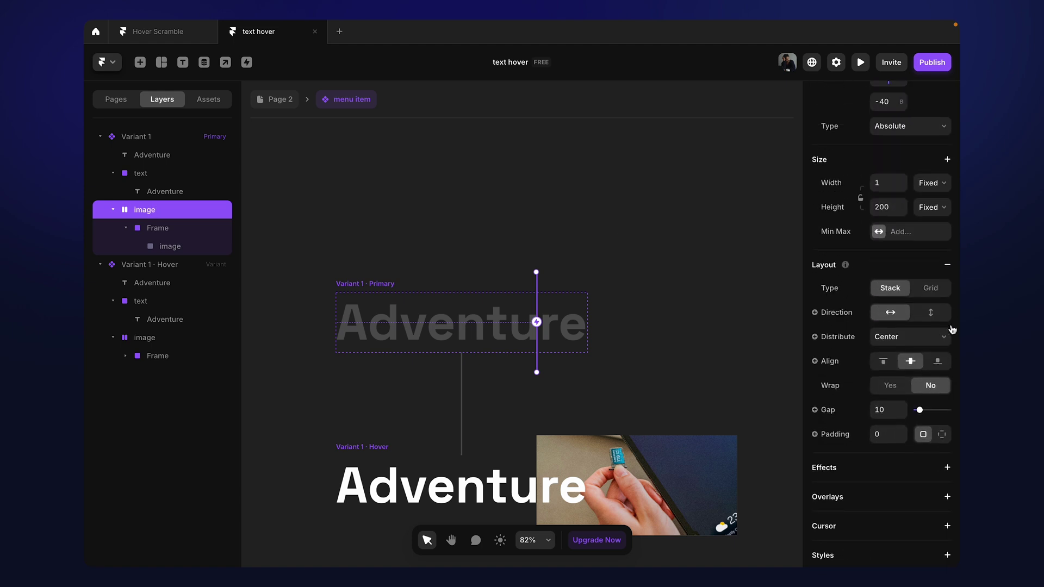
pyautogui.scroll(1, 952, 329)
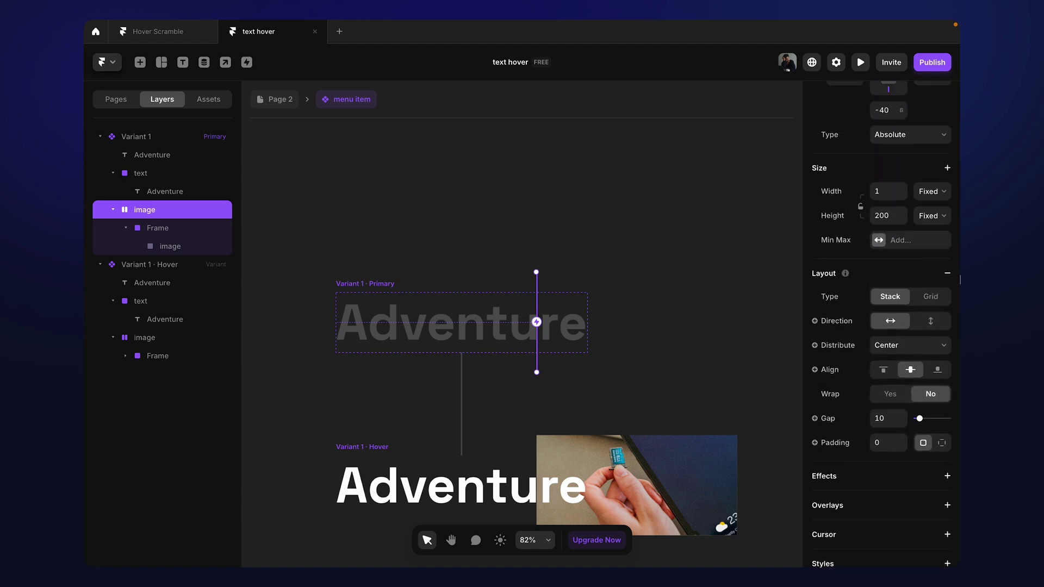
pyautogui.click(908, 348)
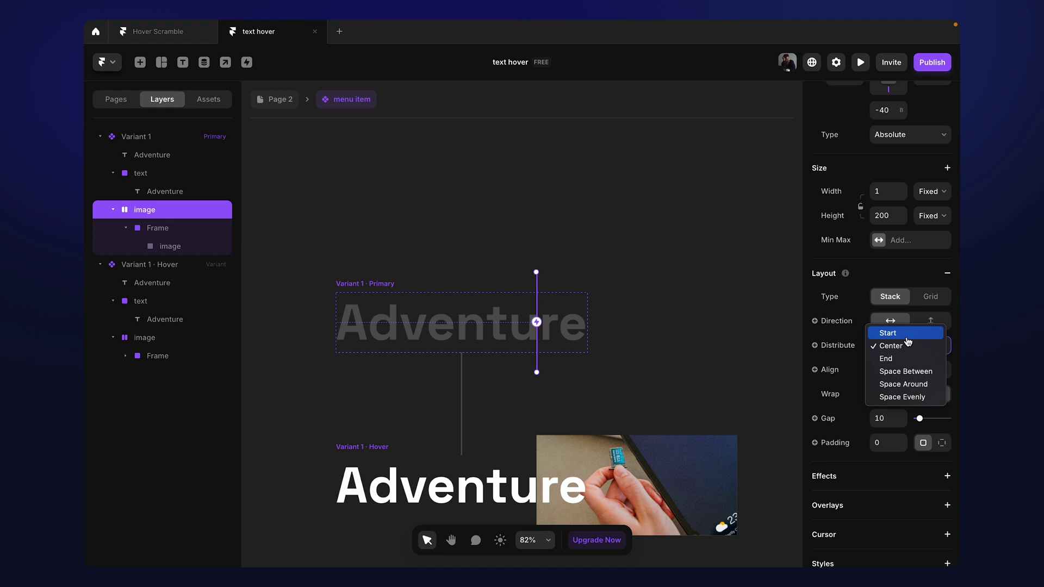
pyautogui.click(907, 333)
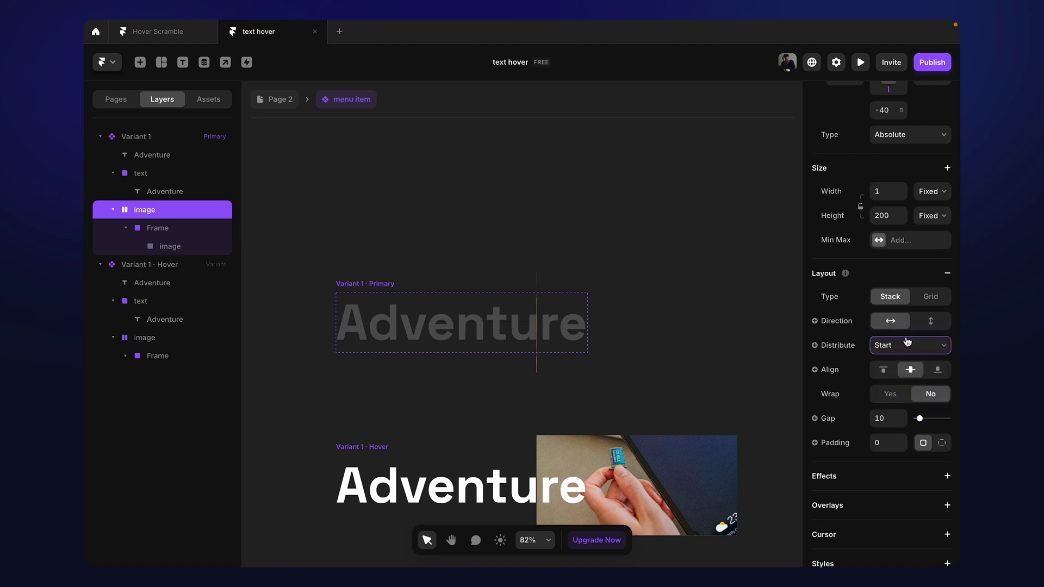
pyautogui.click(169, 232)
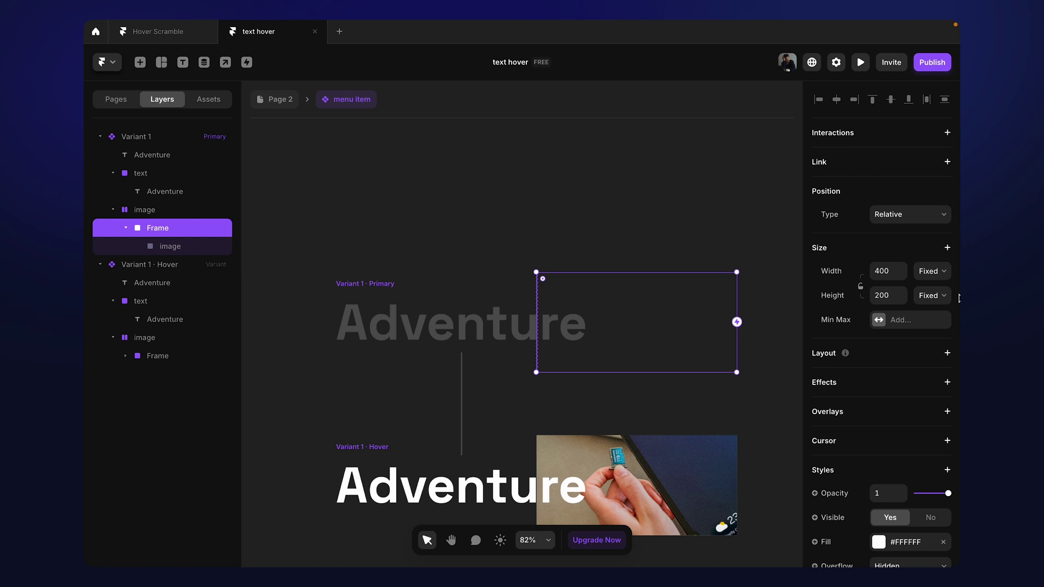
# Set the Primary variant's image frame width to 1 px
pyautogui.click(882, 271)
pyautogui.write('1')
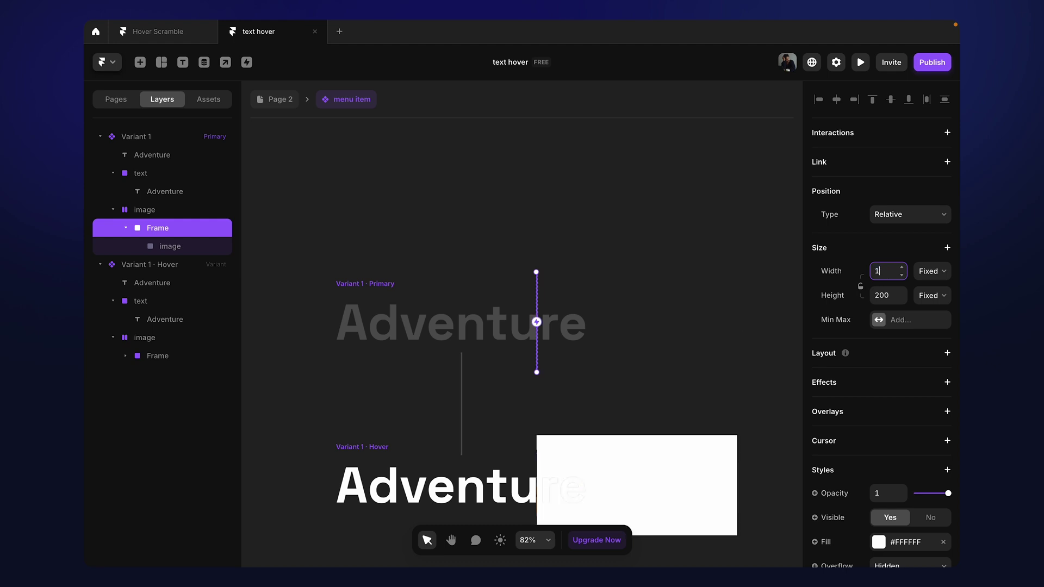
pyautogui.click(623, 294)
pyautogui.scroll(-2, 624, 293)
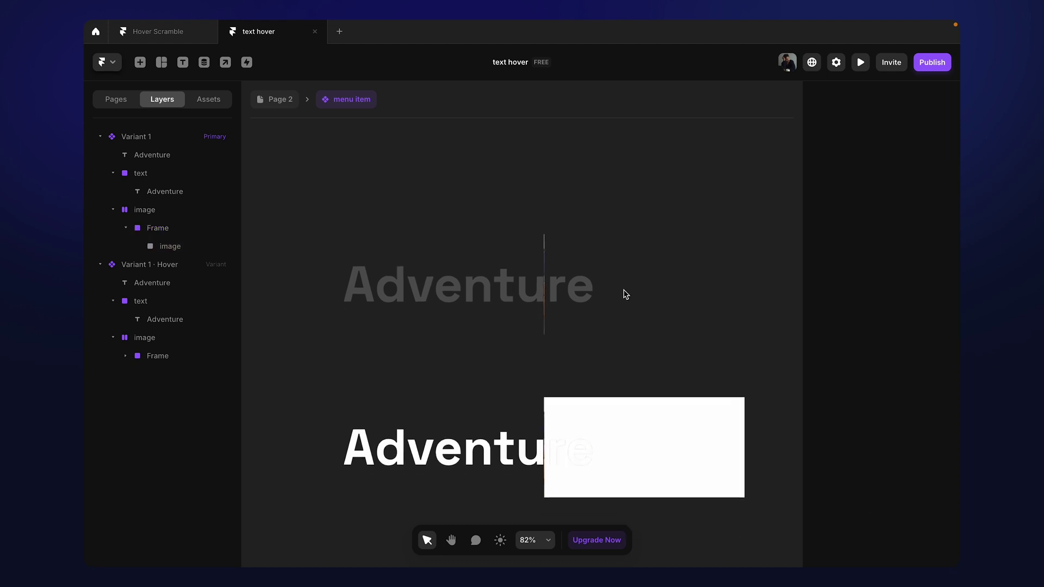
pyautogui.scroll(-3, 625, 293)
# Set the Hover variant's image frame width to 400 px
pyautogui.click(438, 375)
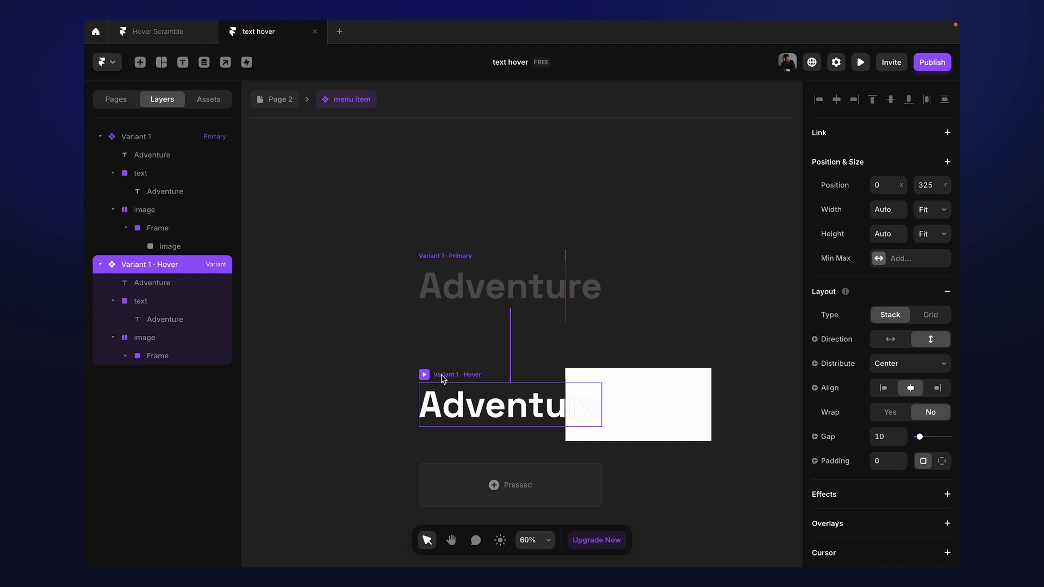
pyautogui.click(157, 355)
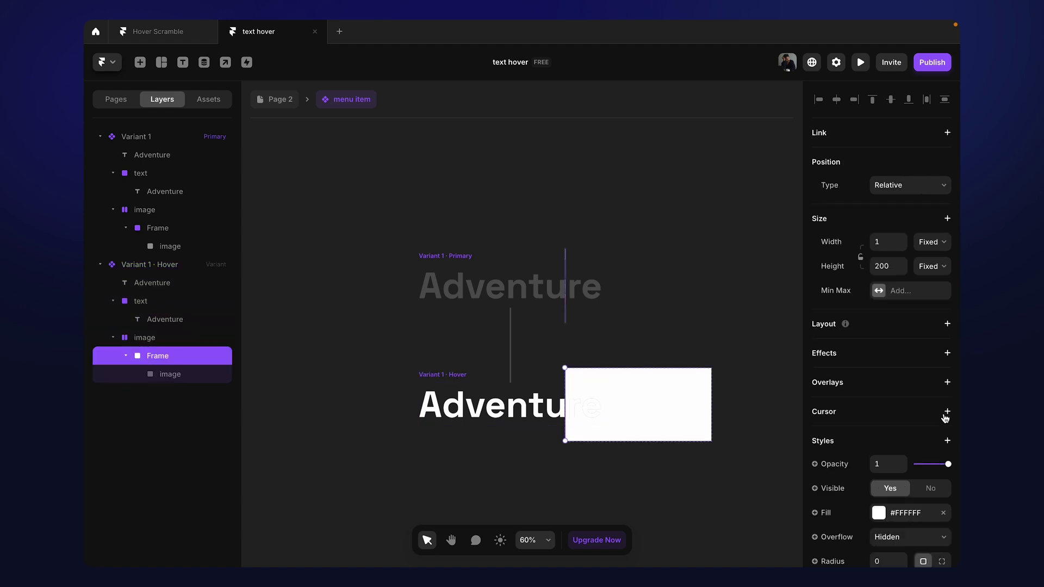
pyautogui.click(887, 244)
pyautogui.write('400')
pyautogui.press('Return')
pyautogui.click(642, 292)
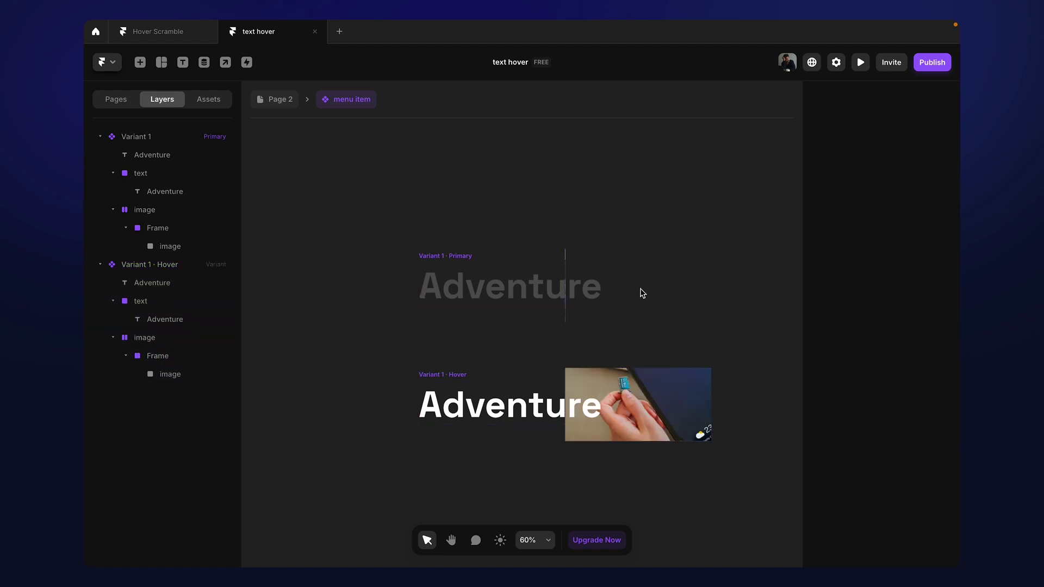
pyautogui.scroll(3, 577, 241)
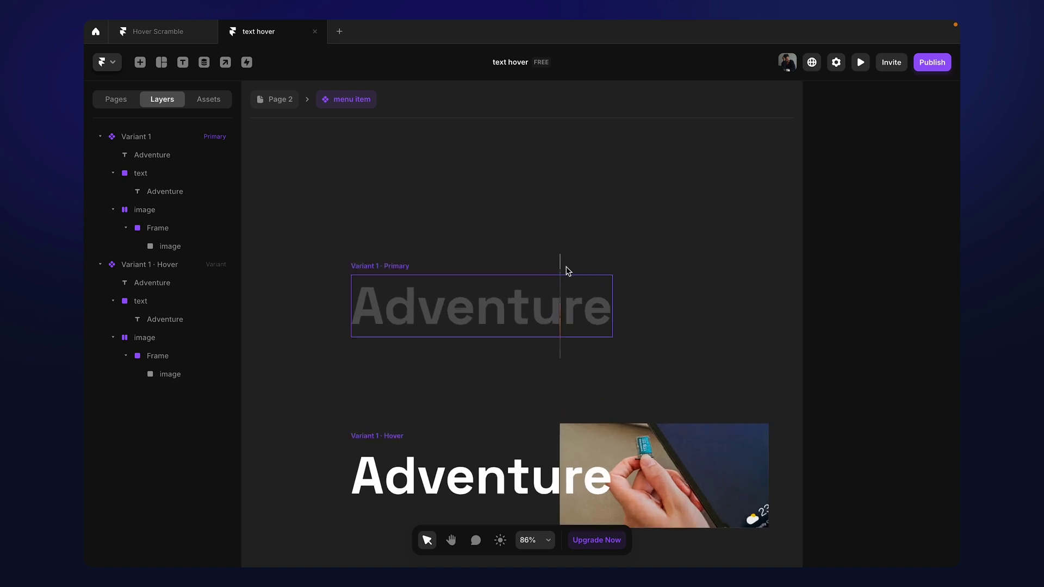
# Unpin the Primary image's left edge and give it a right offset of -399
pyautogui.click(154, 229)
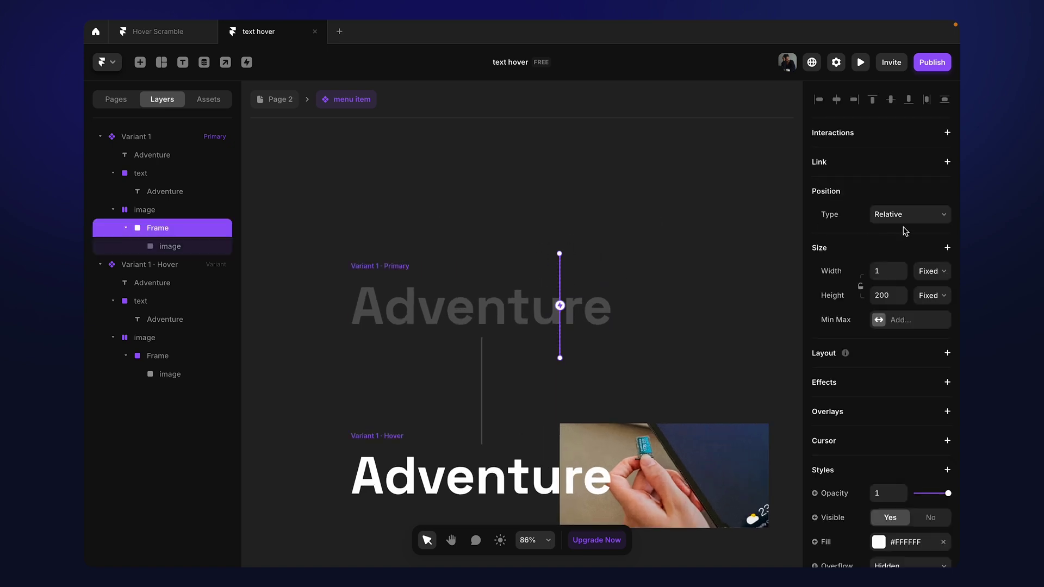
pyautogui.click(161, 248)
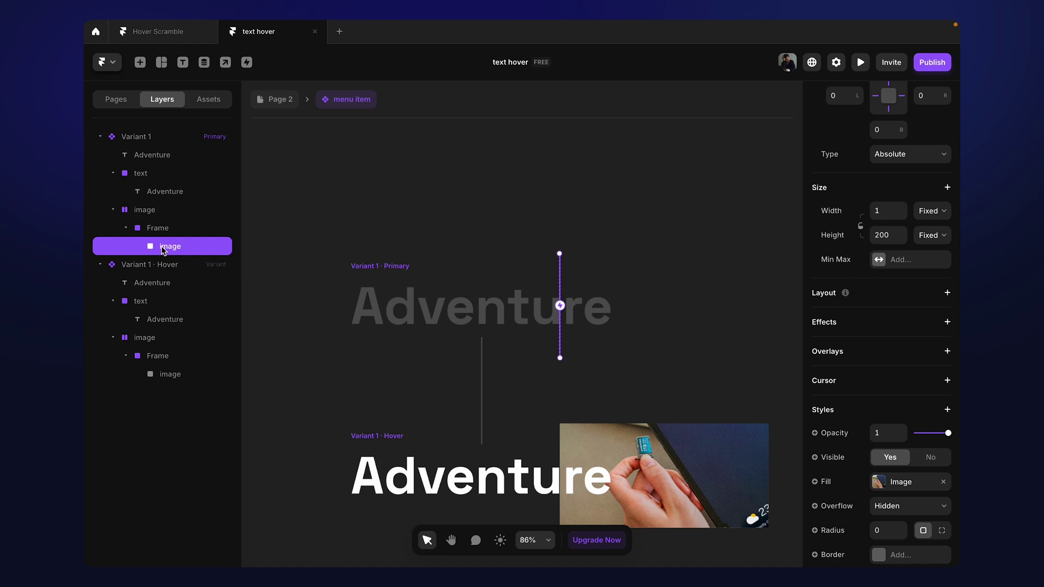
pyautogui.scroll(3, 881, 327)
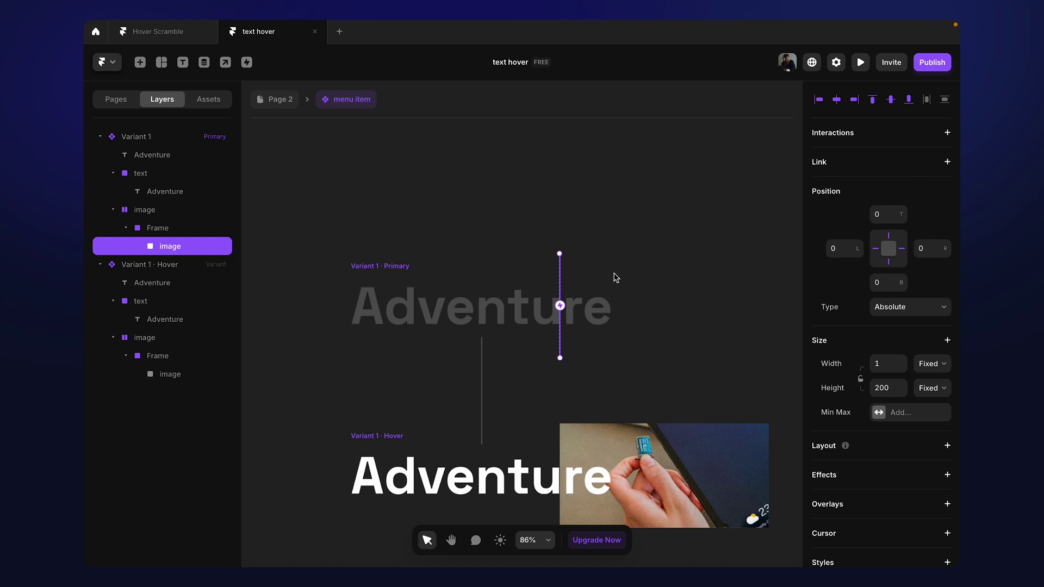
pyautogui.scroll(3, 645, 277)
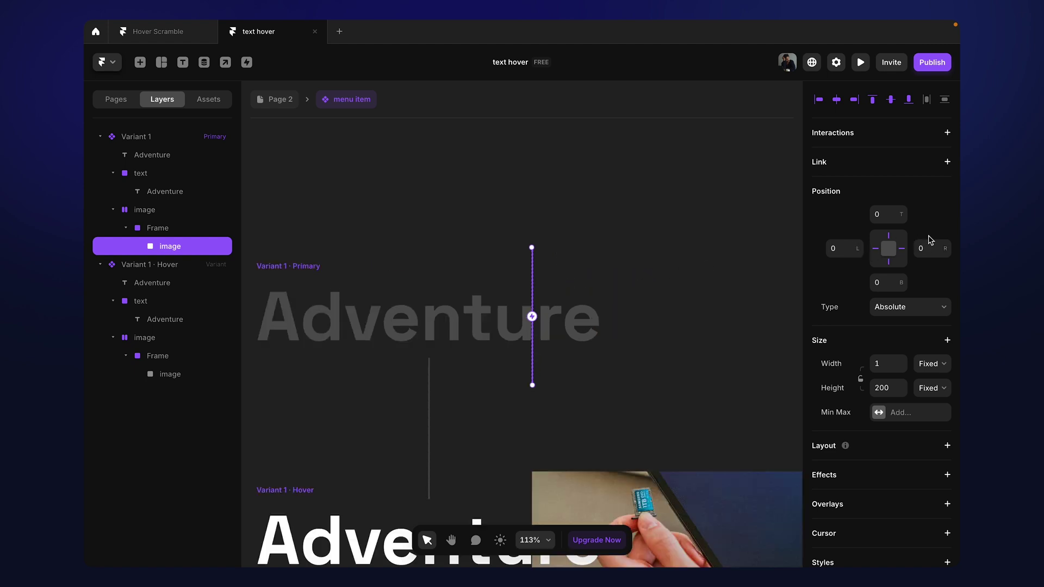
pyautogui.click(874, 250)
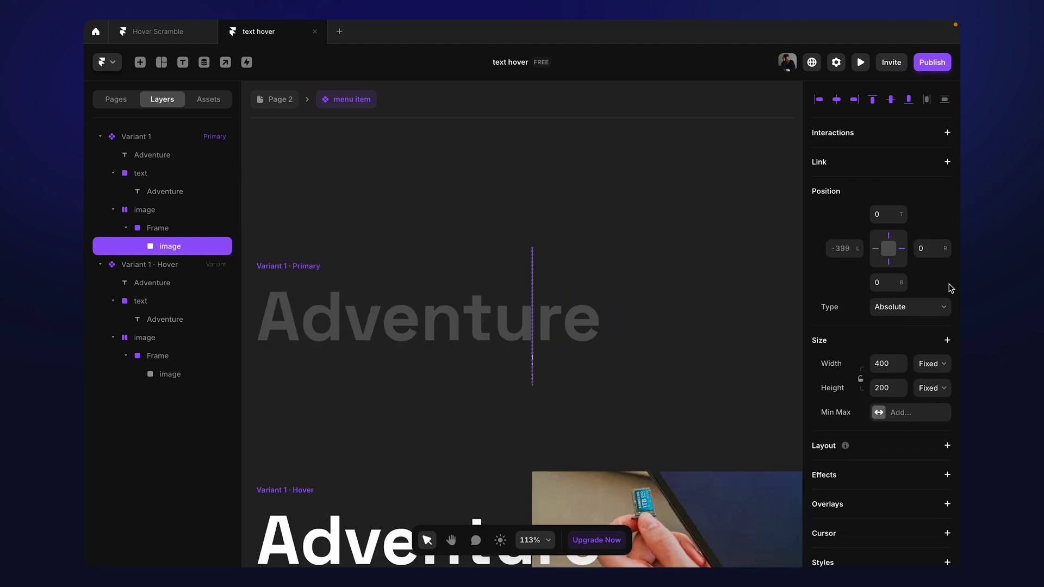
pyautogui.click(928, 247)
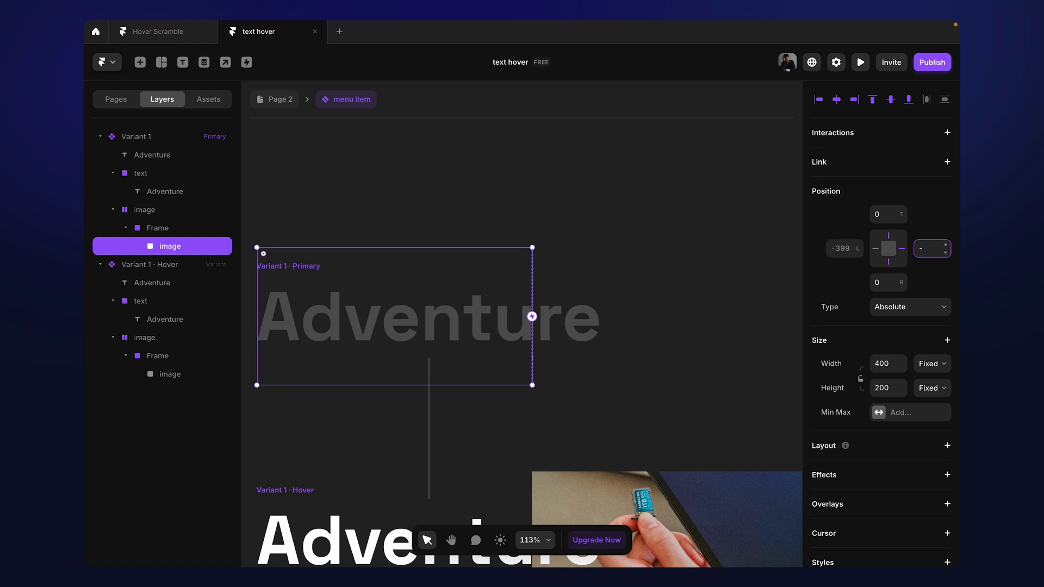
pyautogui.press('Return')
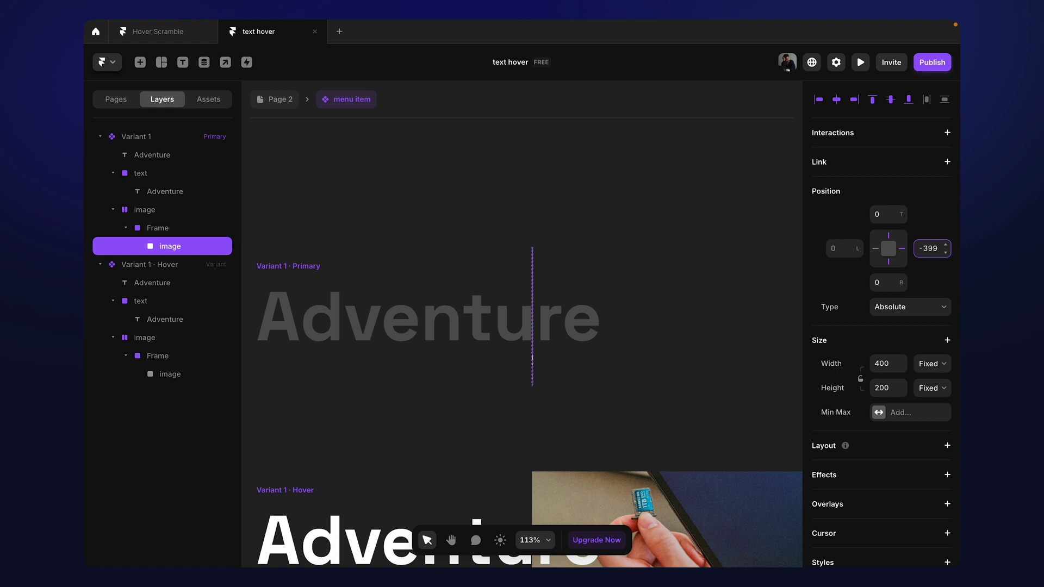
pyautogui.scroll(-3, 543, 279)
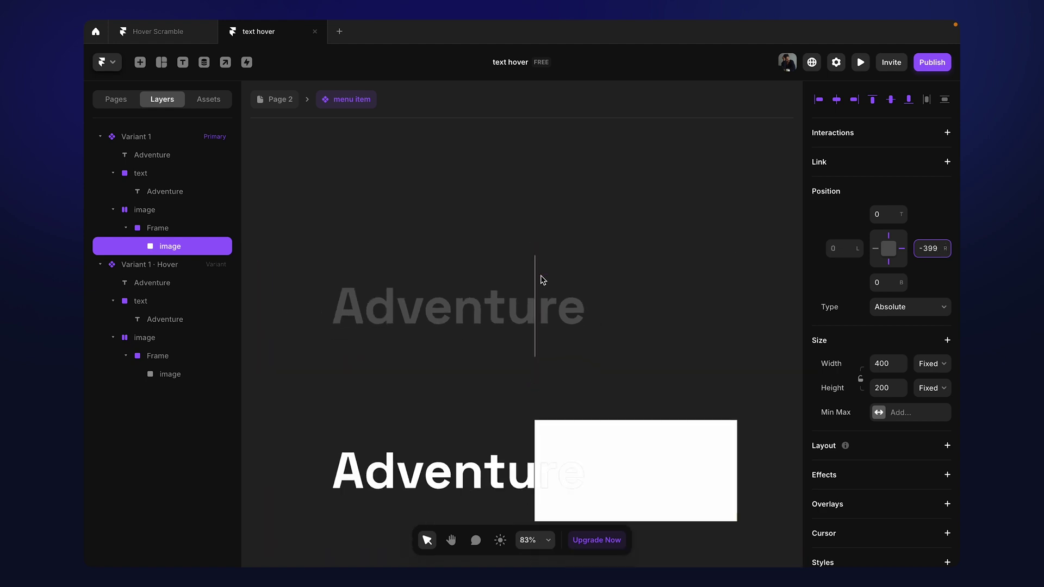
pyautogui.hscroll(3, 543, 279)
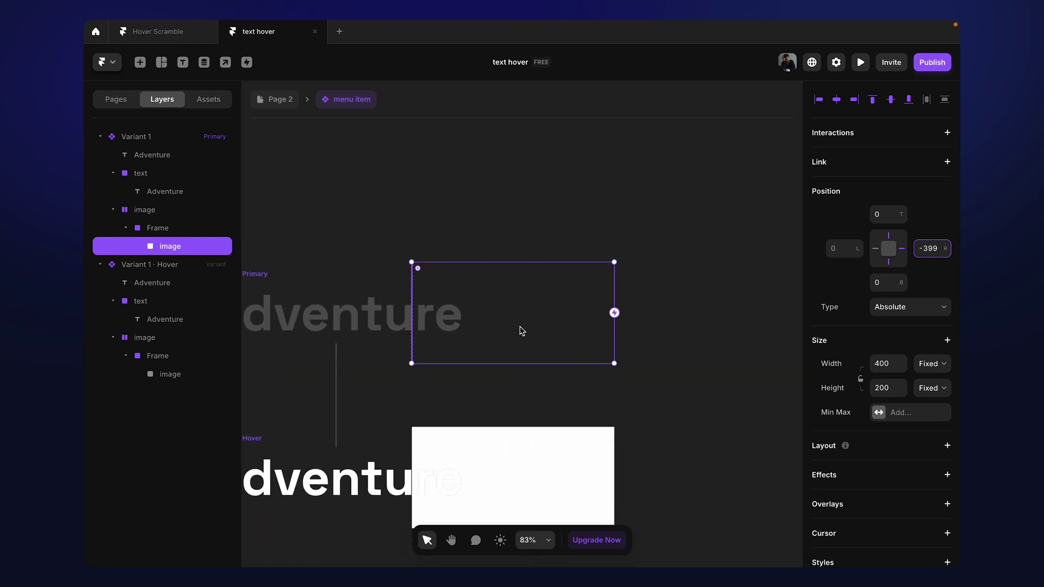
pyautogui.scroll(-3, 539, 326)
pyautogui.hscroll(-2, 538, 326)
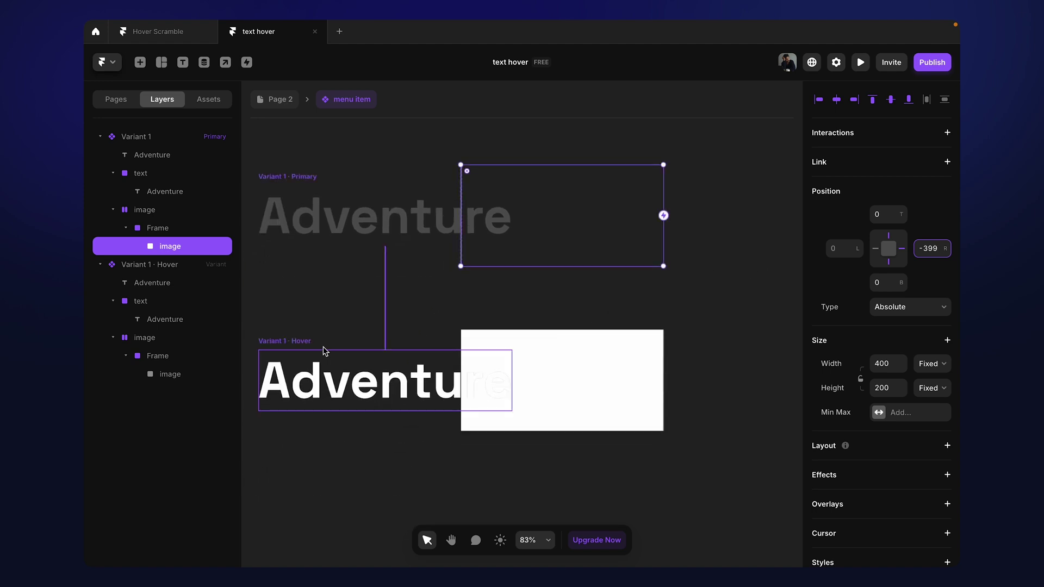
# Centre the Hover variant's image horizontally within its frame
pyautogui.click(306, 341)
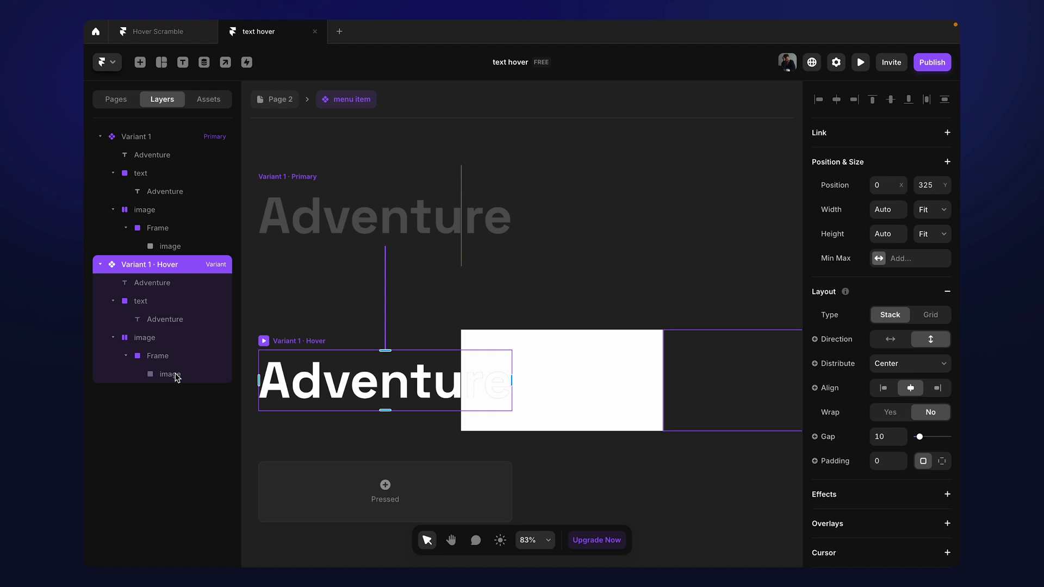
pyautogui.click(175, 379)
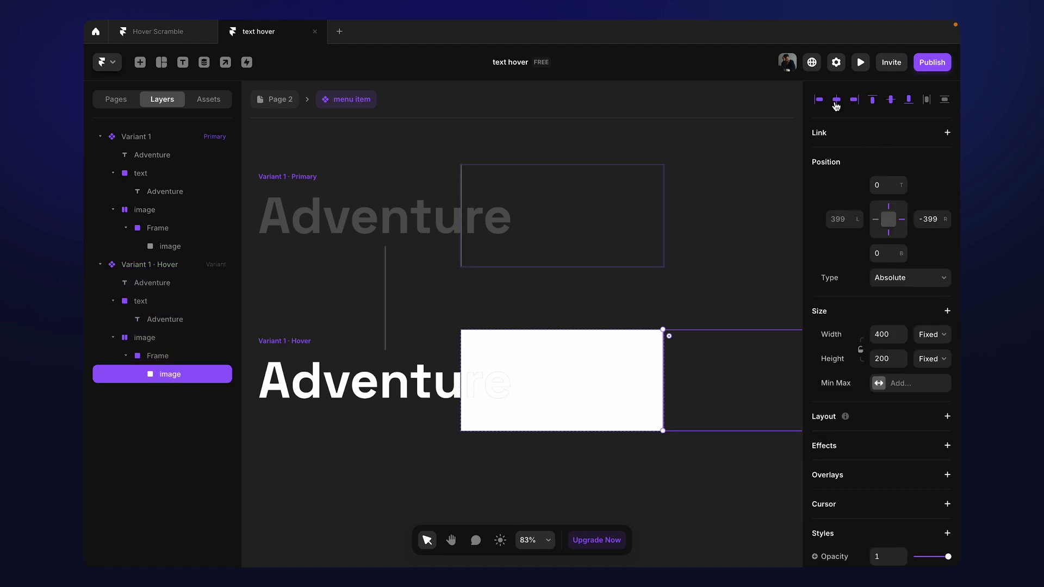
pyautogui.click(835, 103)
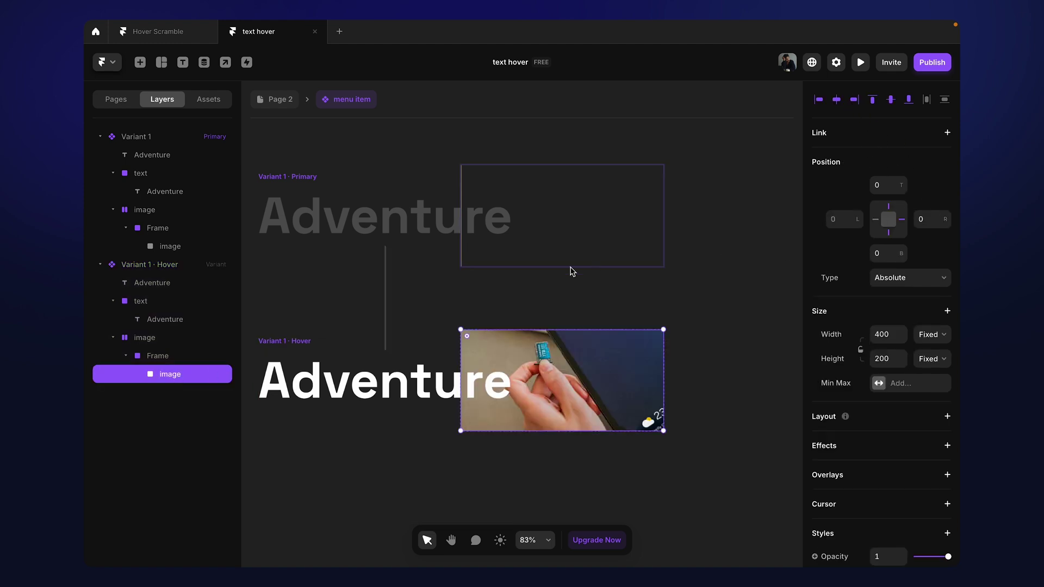
pyautogui.click(513, 296)
pyautogui.scroll(5, 512, 297)
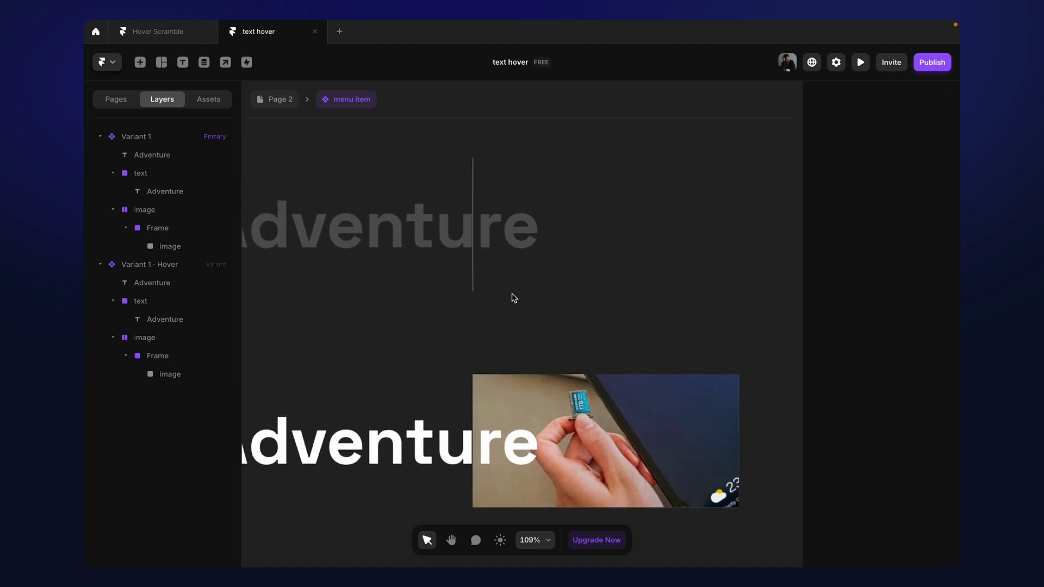
# Remove the white fill from the Primary image stack, then select its inner Frame
pyautogui.click(478, 174)
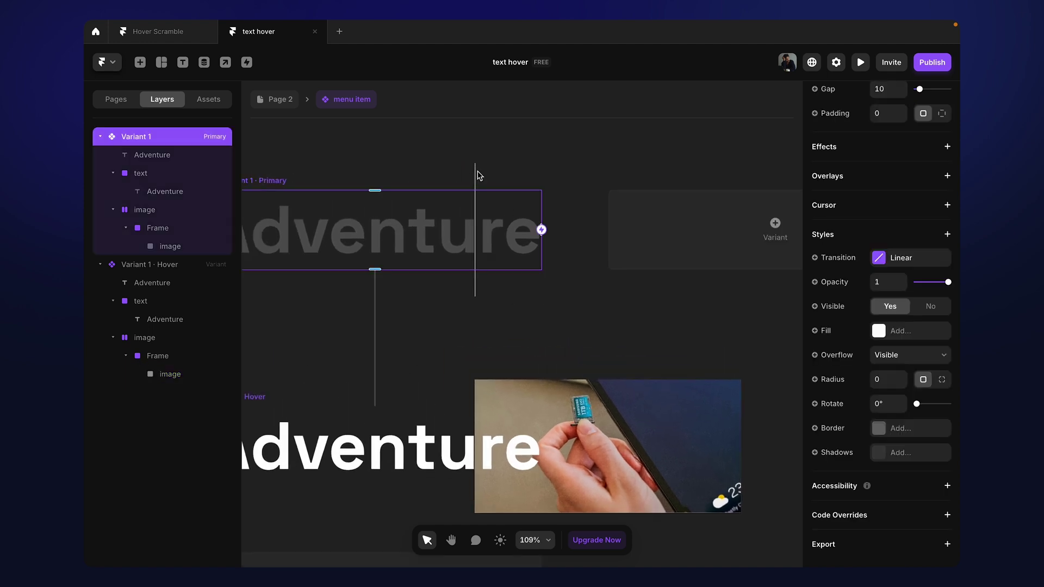
pyautogui.click(579, 151)
pyautogui.scroll(5, 581, 151)
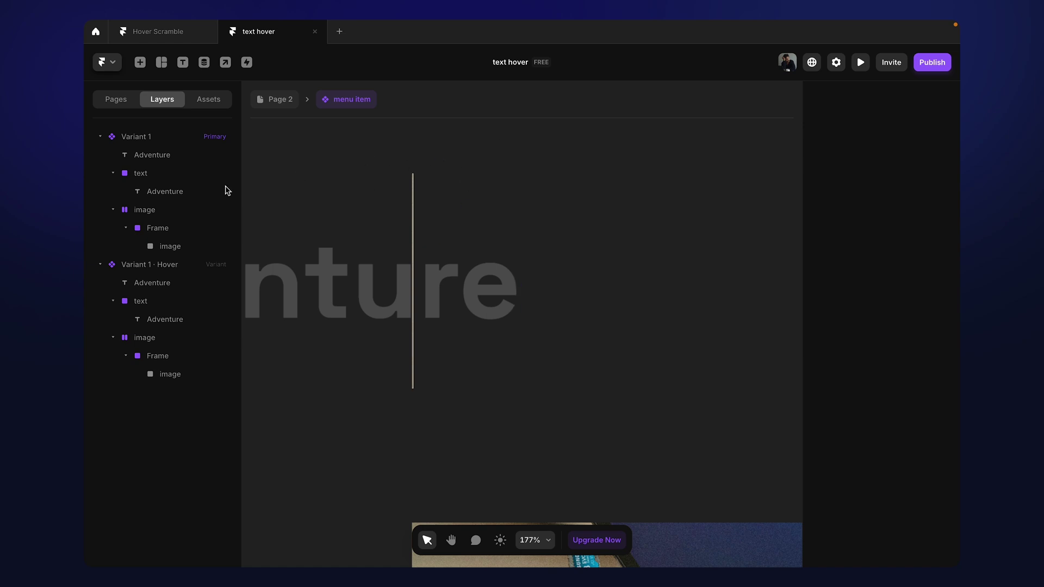
pyautogui.click(166, 212)
pyautogui.scroll(-6, 928, 314)
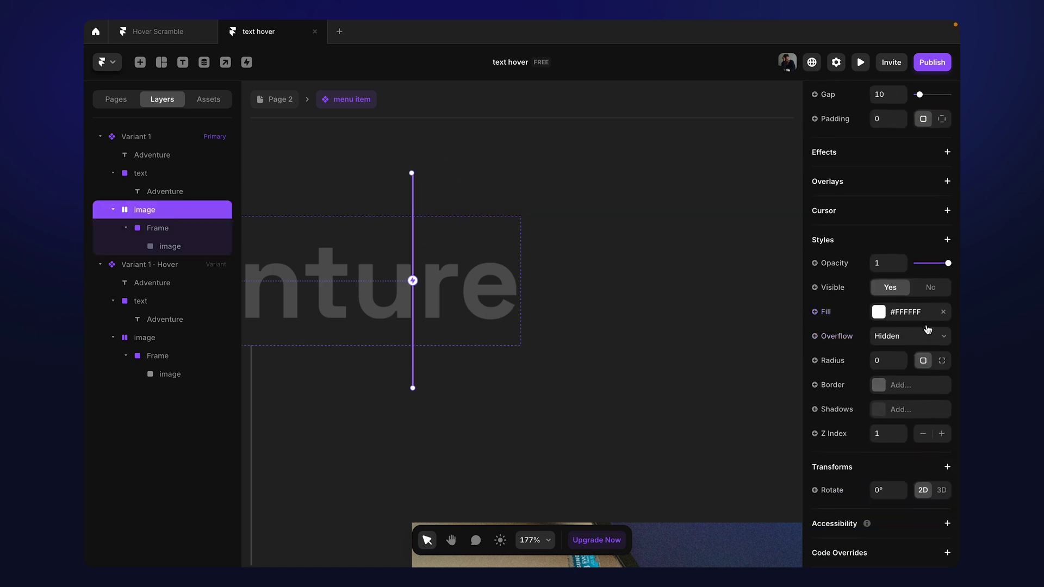
pyautogui.click(944, 313)
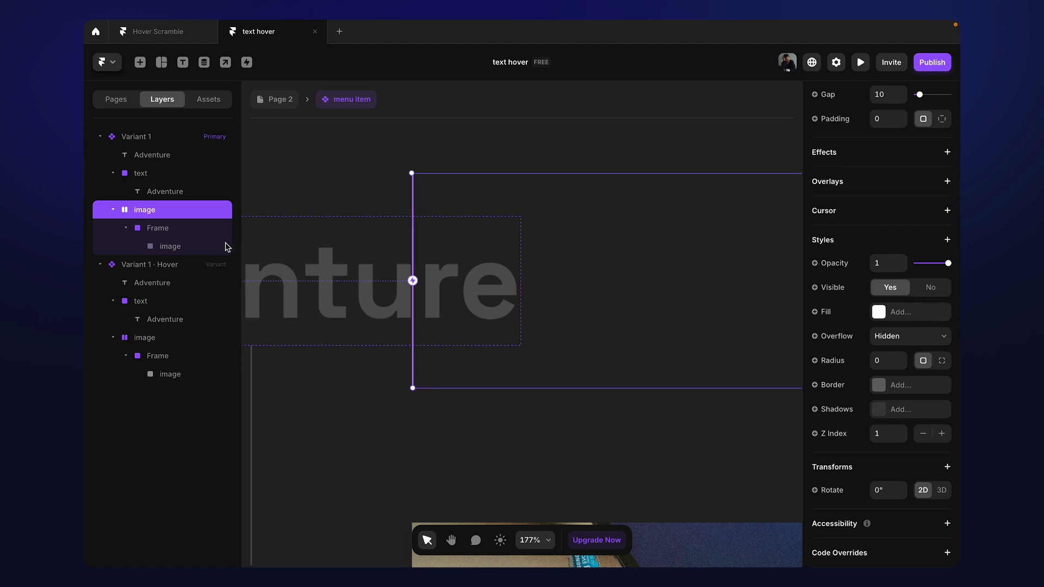
pyautogui.click(333, 176)
pyautogui.scroll(4, 334, 176)
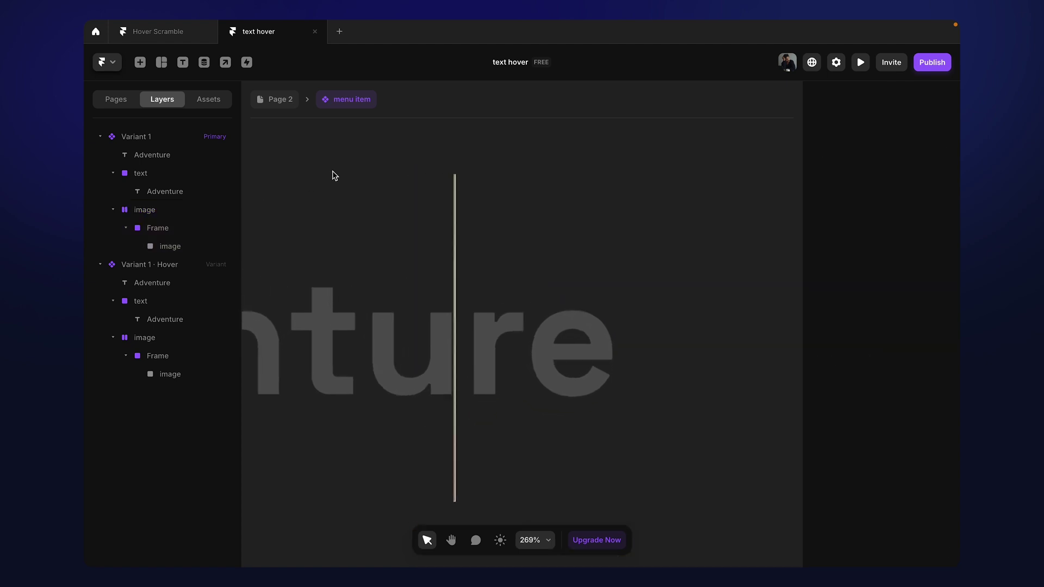
pyautogui.click(141, 229)
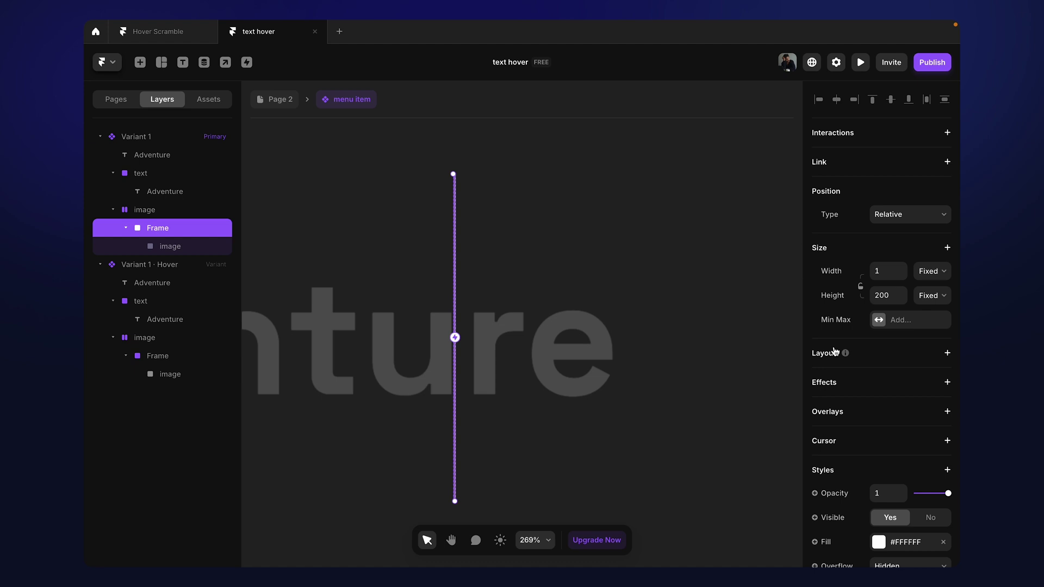
pyautogui.scroll(-2, 834, 351)
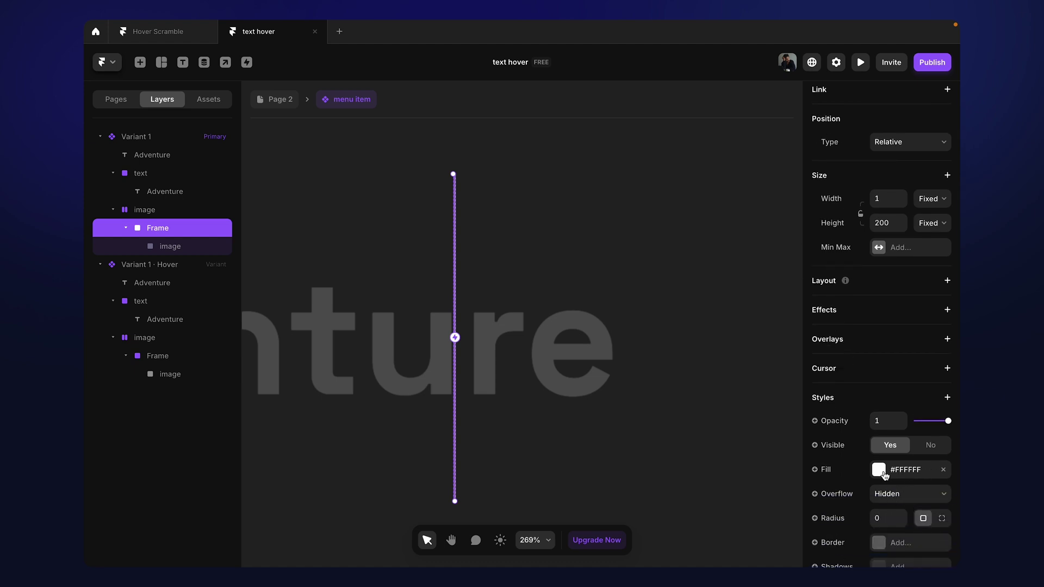
# Clear the white fill from the Primary variant's Frame layer
pyautogui.click(944, 470)
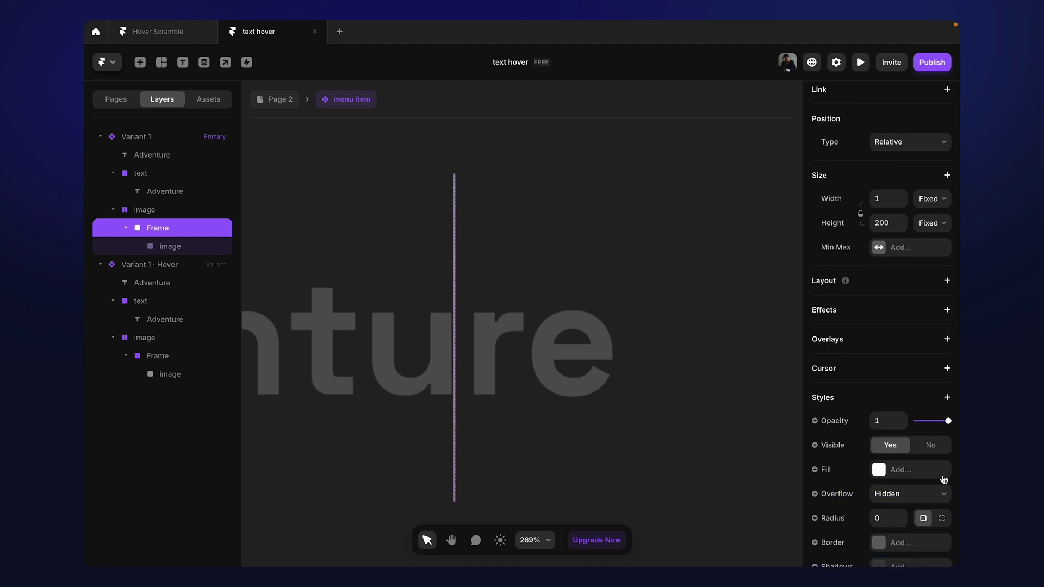
pyautogui.click(576, 188)
pyautogui.scroll(-10, 576, 188)
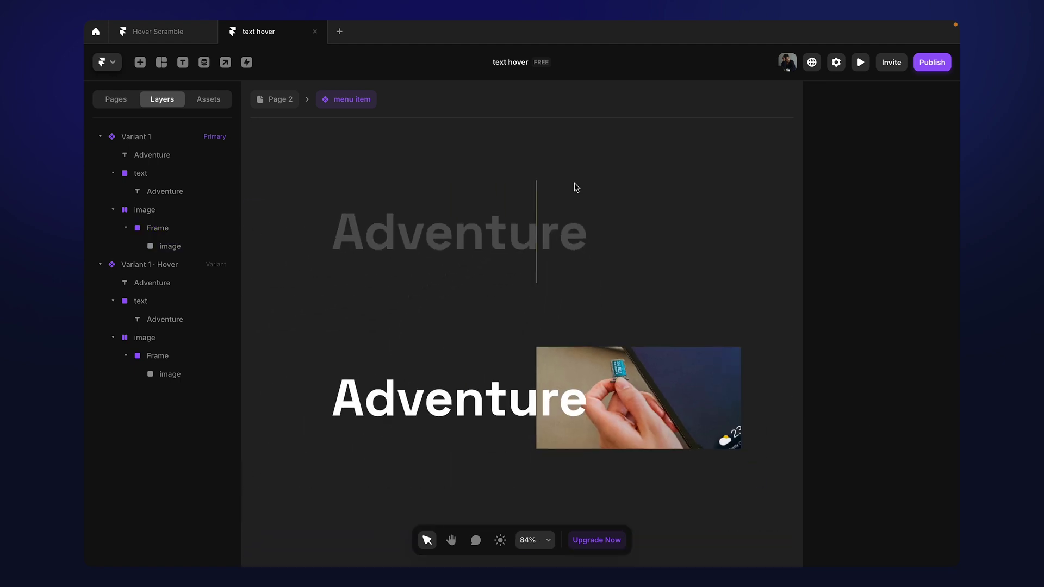
pyautogui.scroll(-1, 575, 187)
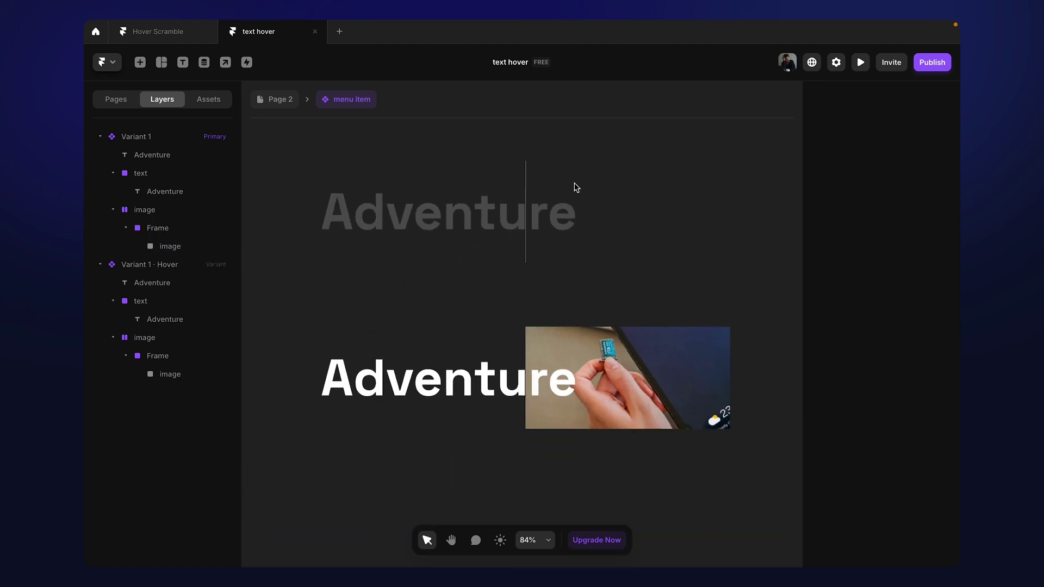
# Set the Primary image's right offset to -400 so it sits outside the frame
pyautogui.click(174, 247)
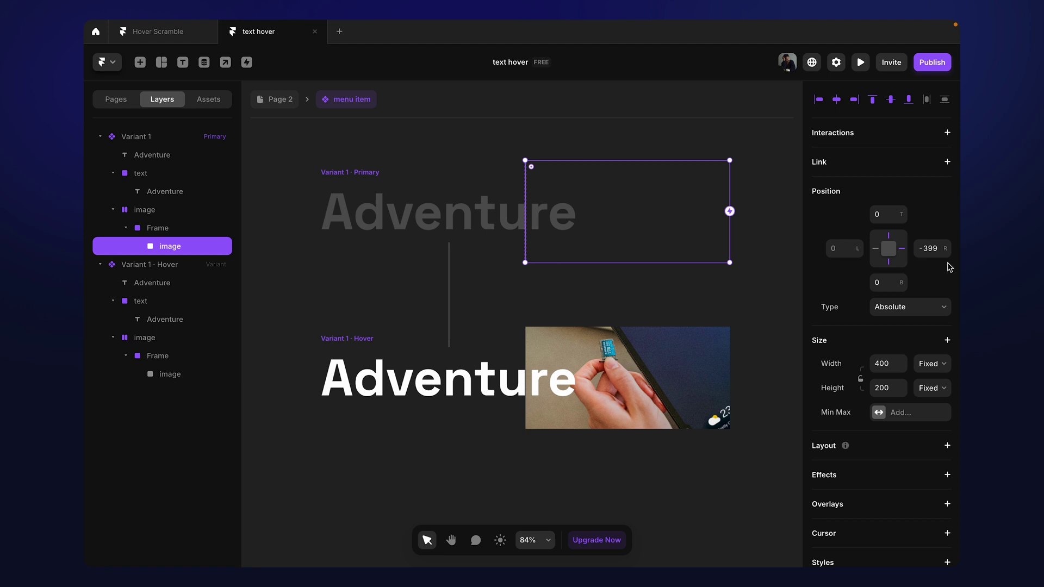
pyautogui.click(932, 253)
pyautogui.write('-400')
pyautogui.press('Return')
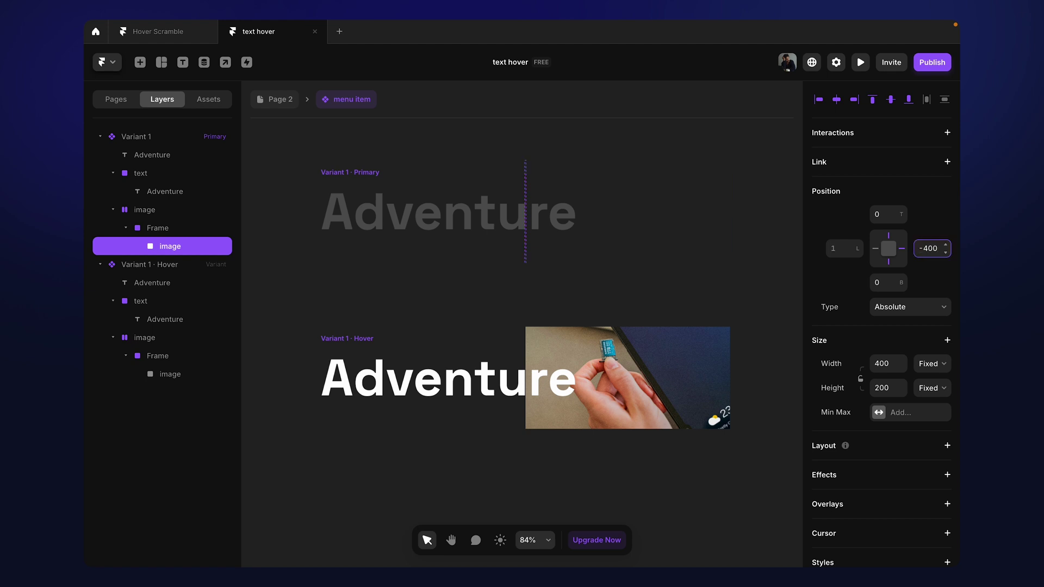
pyautogui.click(514, 168)
pyautogui.scroll(5, 508, 168)
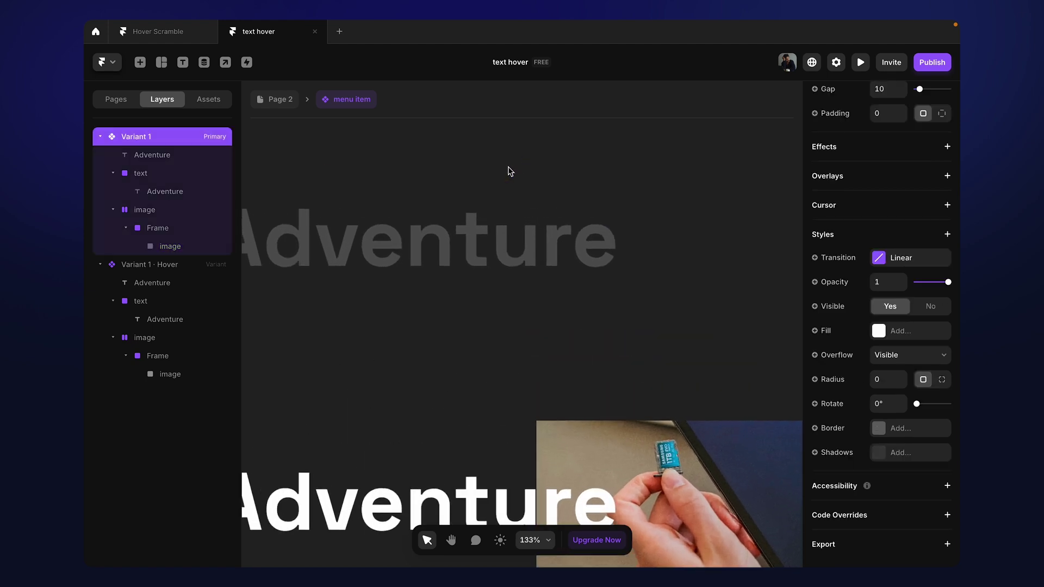
pyautogui.scroll(-4, 556, 194)
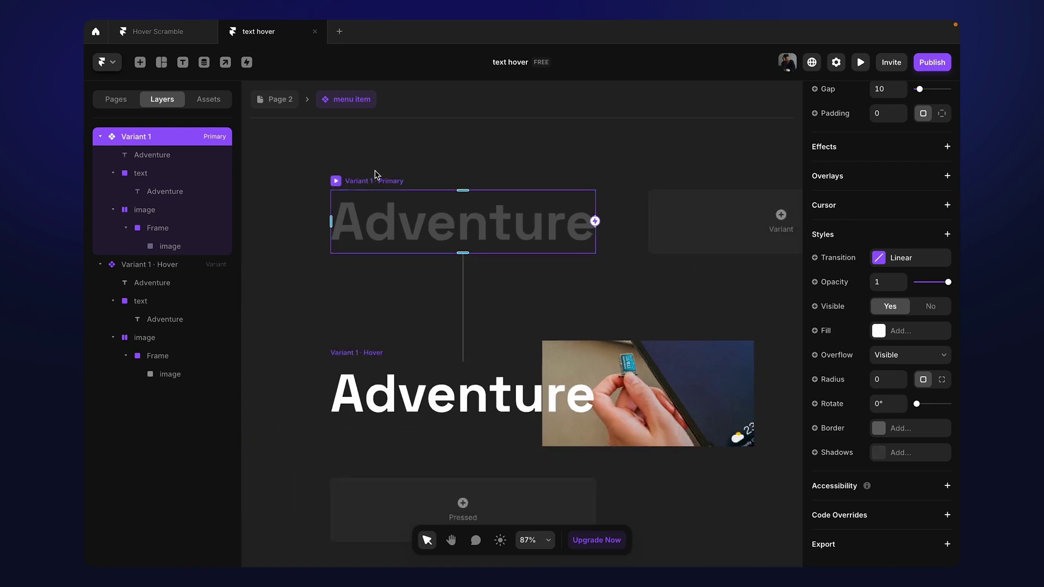
# Check the Frame bounds and image position to confirm the image is fully hidden
pyautogui.click(163, 246)
pyautogui.scroll(8, 552, 200)
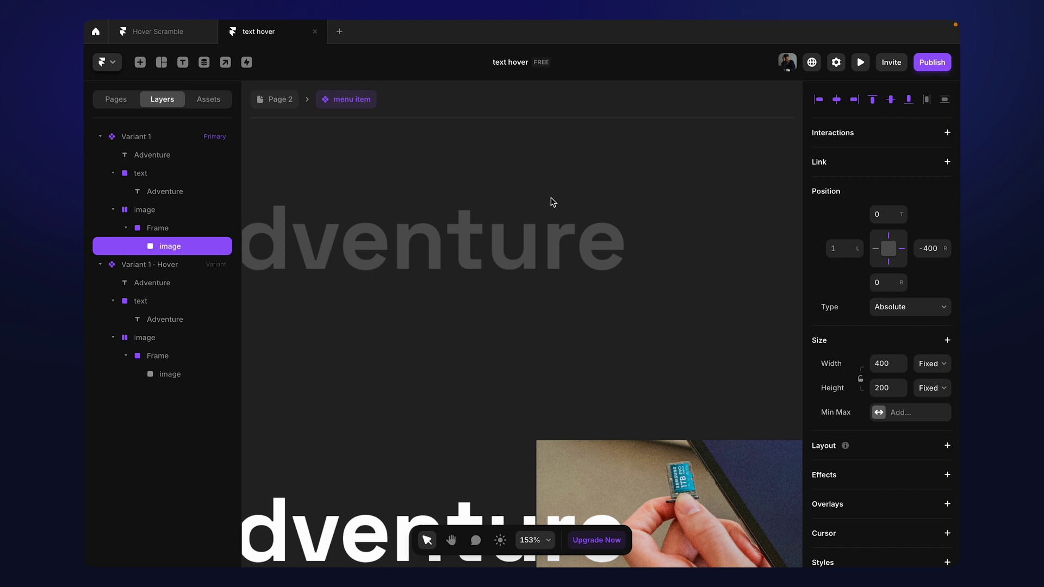
pyautogui.click(162, 232)
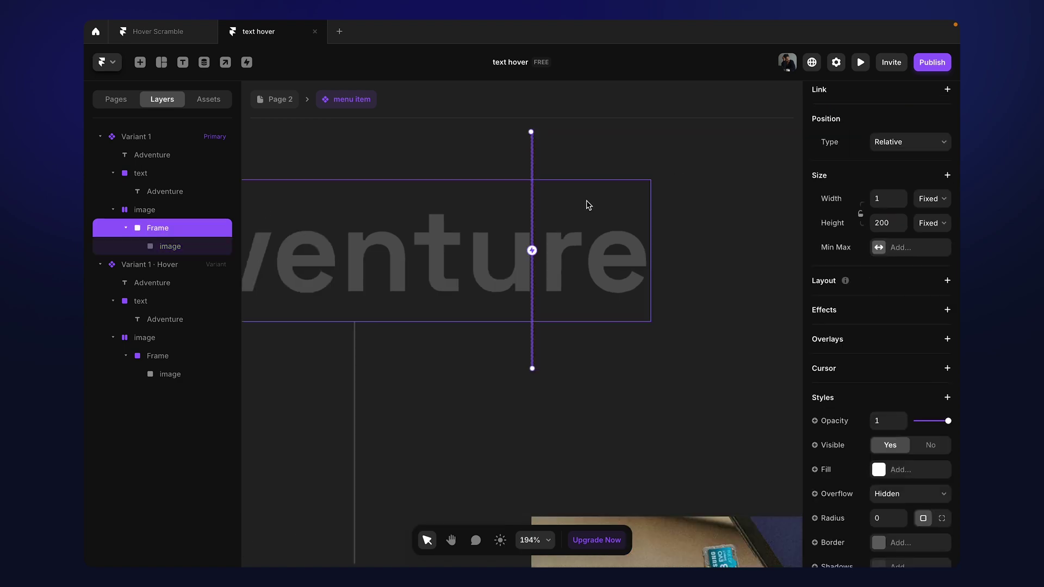
pyautogui.click(180, 248)
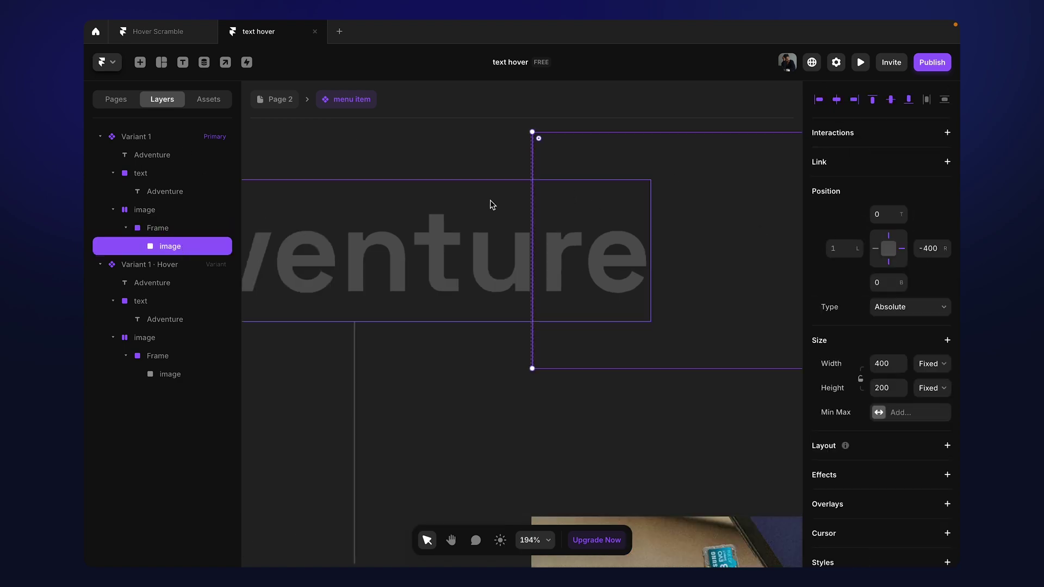
pyautogui.scroll(-6, 491, 204)
pyautogui.scroll(-3, 490, 205)
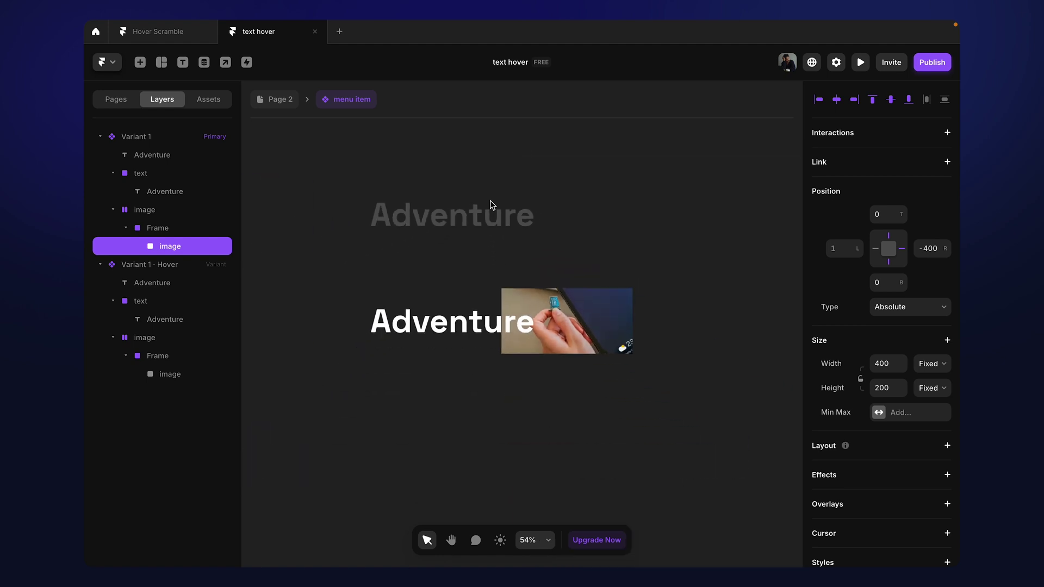
pyautogui.click(373, 260)
pyautogui.click(394, 199)
pyautogui.click(391, 188)
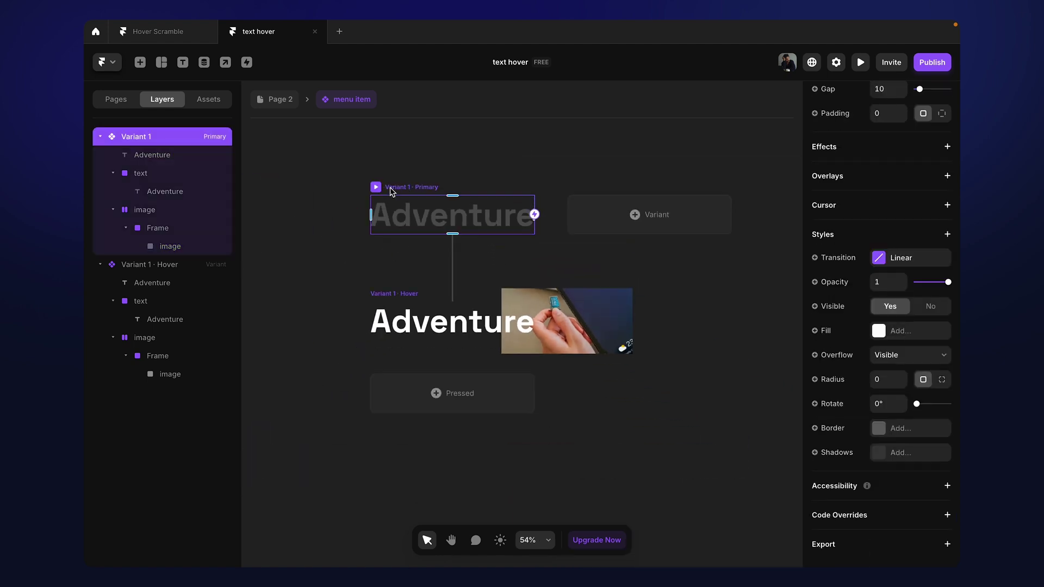
pyautogui.press('super+p')
pyautogui.moveTo(455, 326)
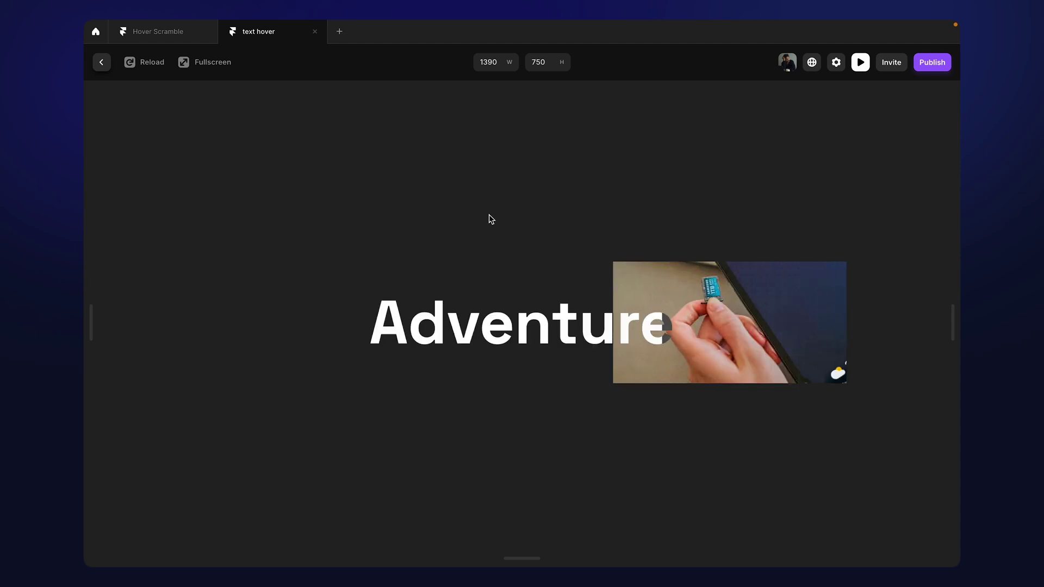
pyautogui.moveTo(513, 324)
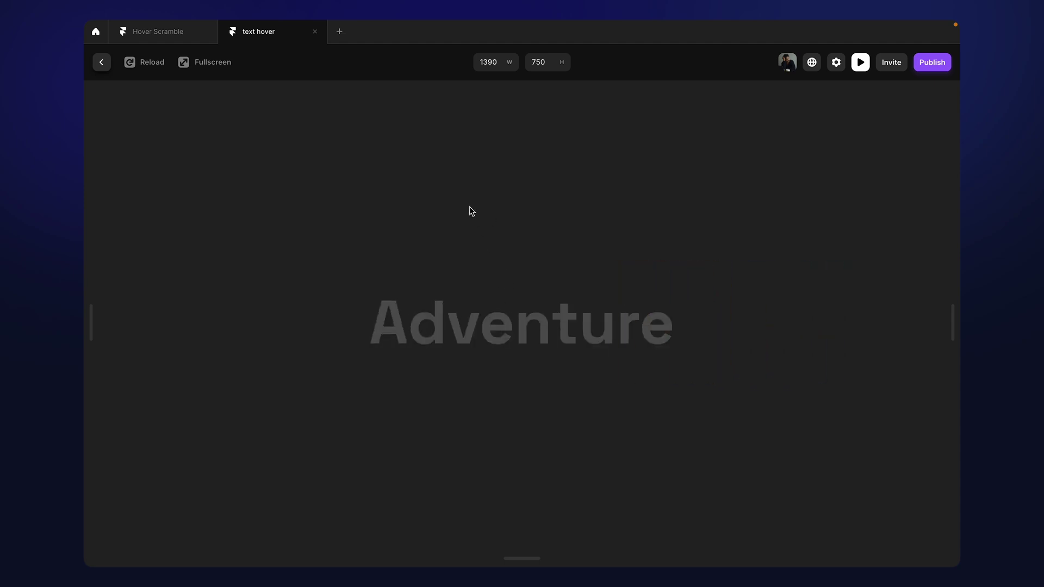
pyautogui.click(102, 63)
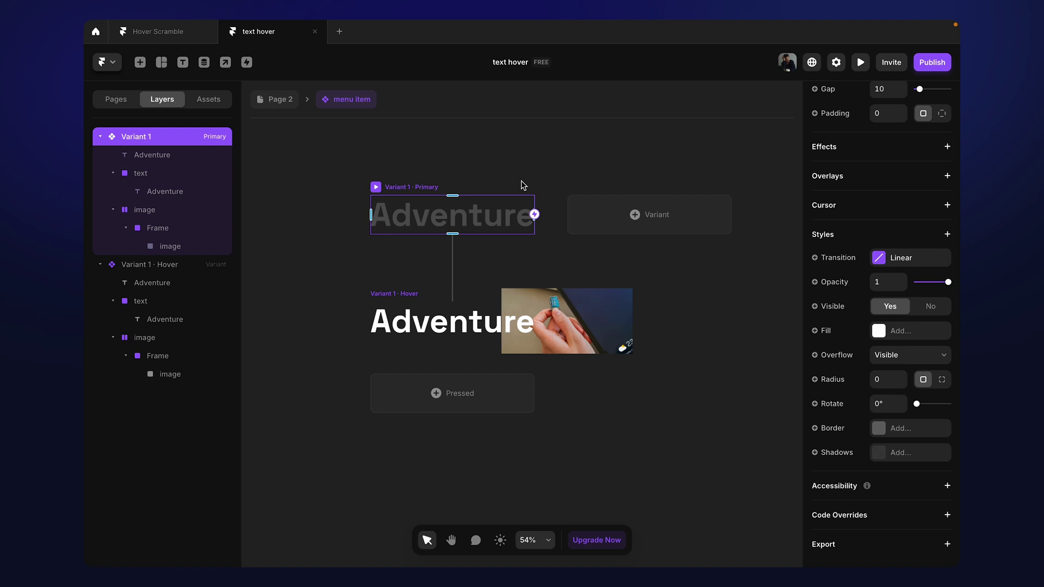
# Add a second menu item instance below the first on /page-2, then reopen the component
pyautogui.click(277, 103)
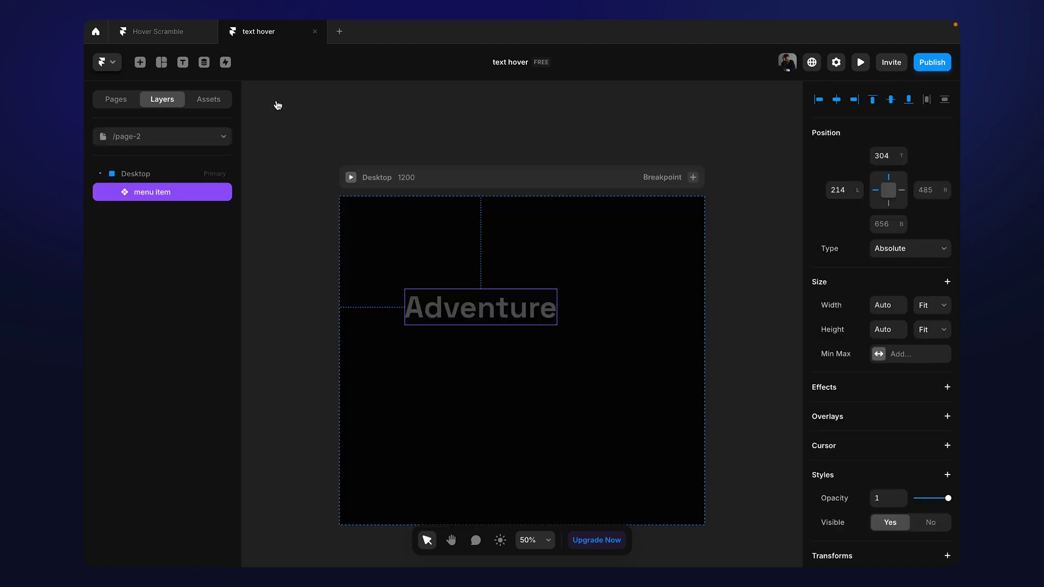
pyautogui.moveTo(484, 308)
pyautogui.mouseDown()
pyautogui.moveTo(485, 389)
pyautogui.moveTo(493, 306)
pyautogui.mouseUp()
pyautogui.scroll(-3, 958, 425)
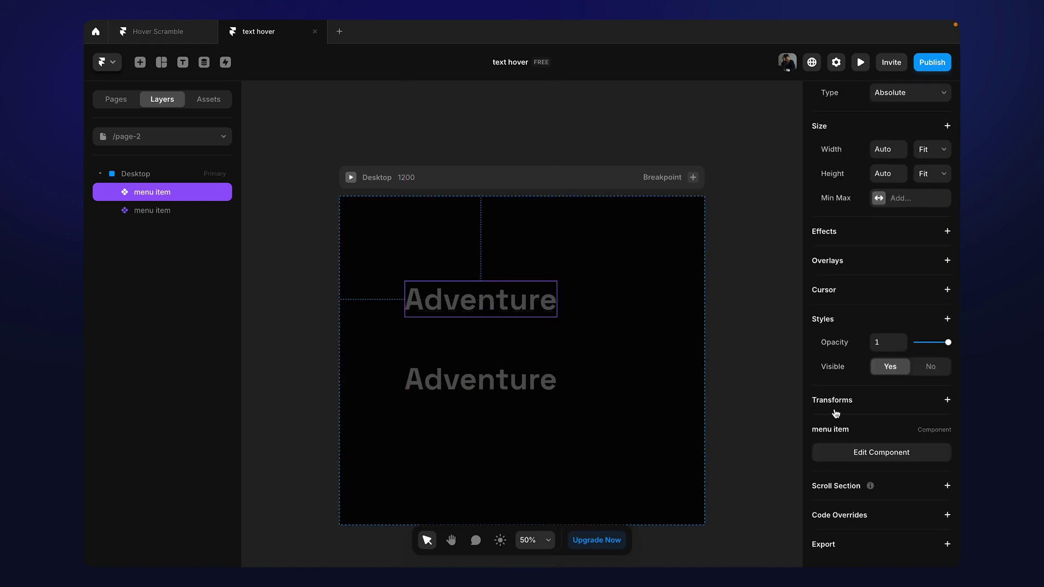
pyautogui.doubleClick(495, 302)
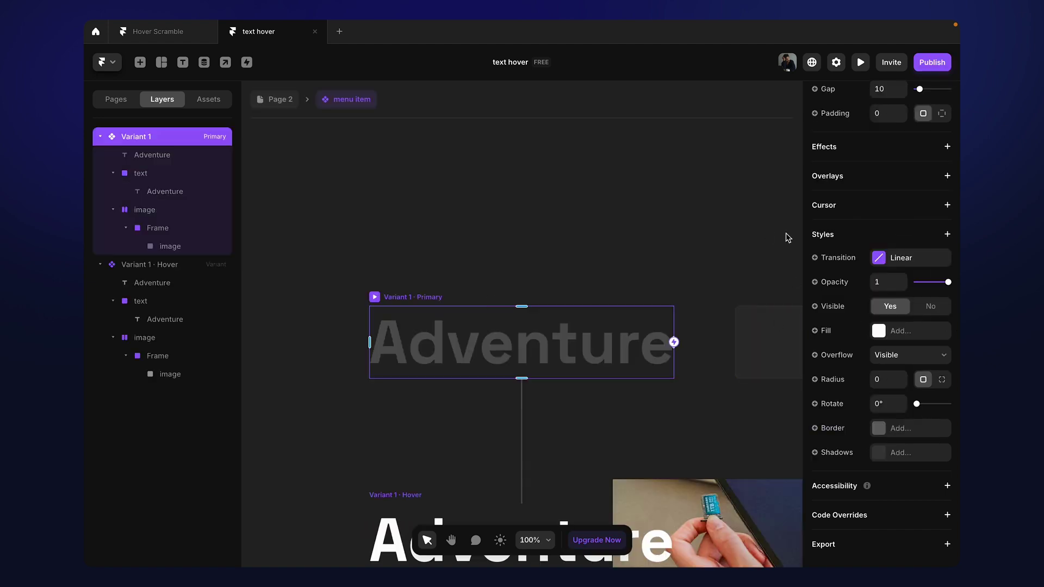
# Turn the Primary Adventure text's content into a component variable named text
pyautogui.scroll(-5, 529, 314)
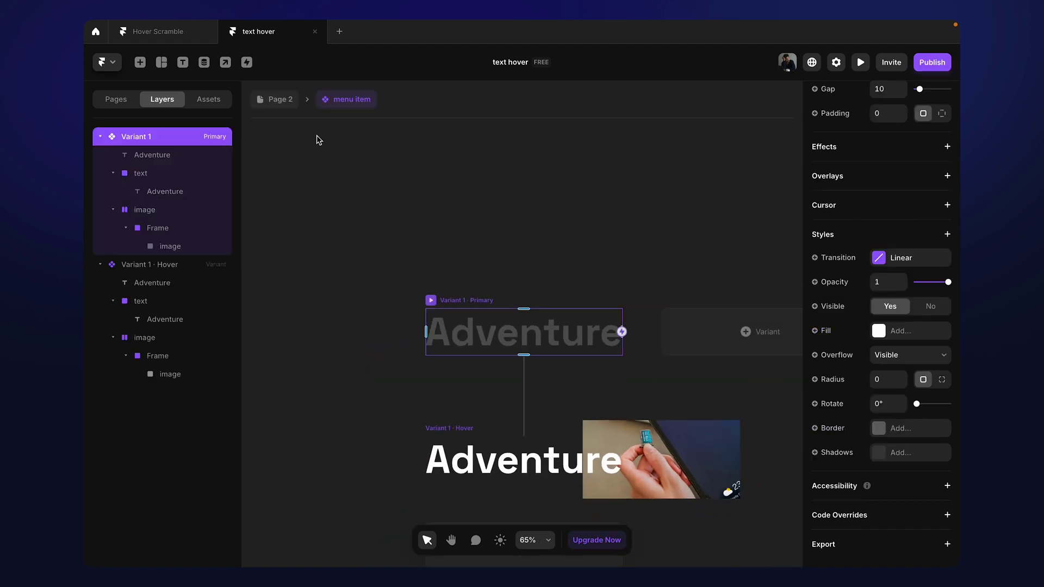
pyautogui.click(142, 159)
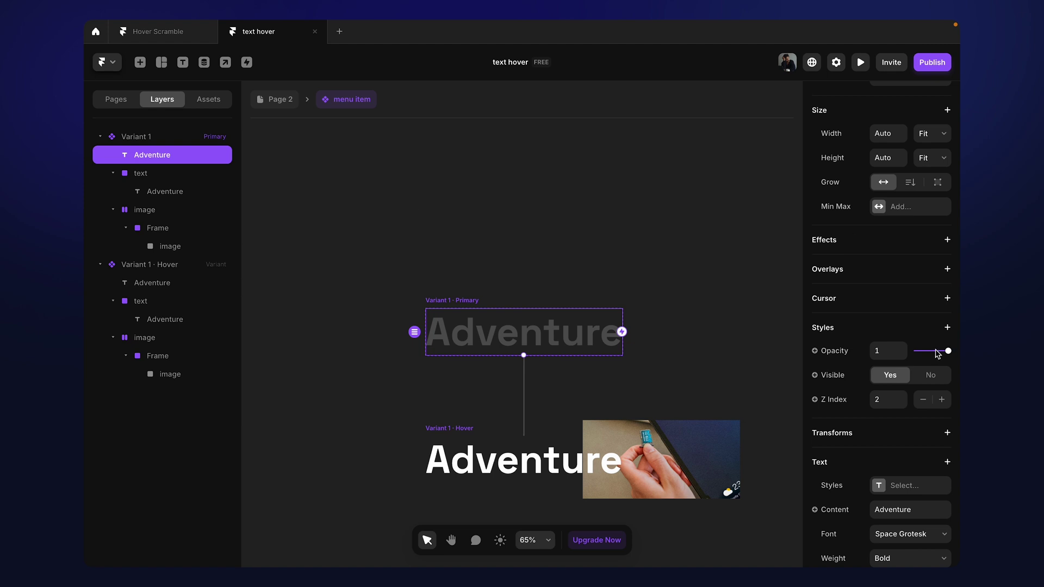
pyautogui.scroll(-5, 937, 354)
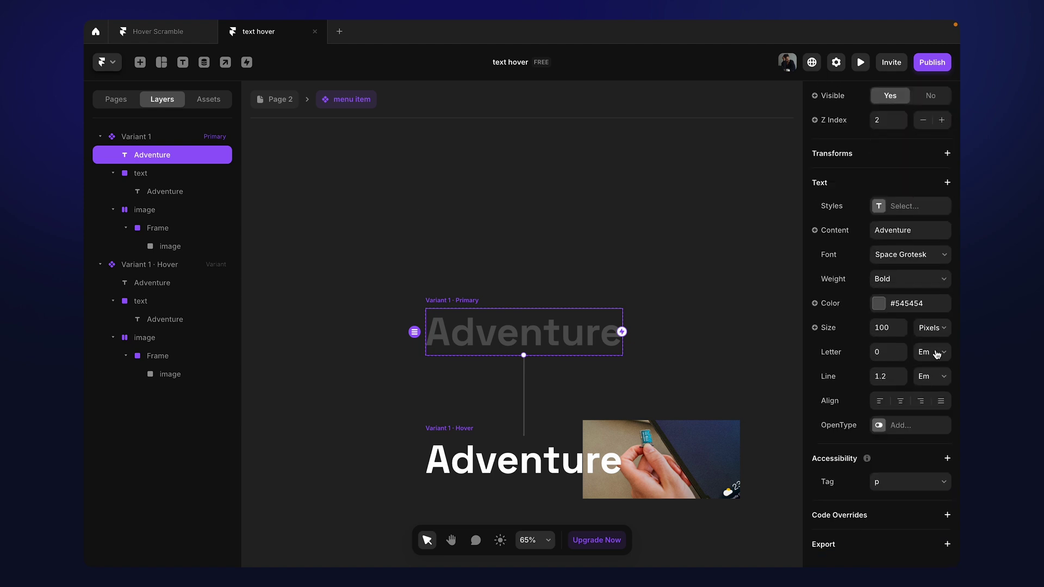
pyautogui.click(833, 236)
pyautogui.moveTo(835, 256)
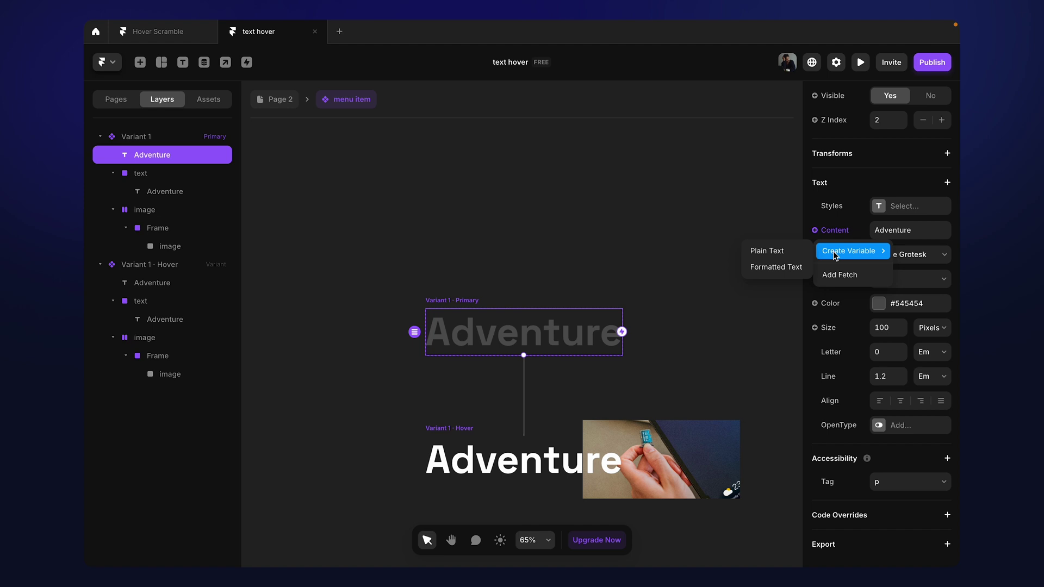
pyautogui.click(791, 252)
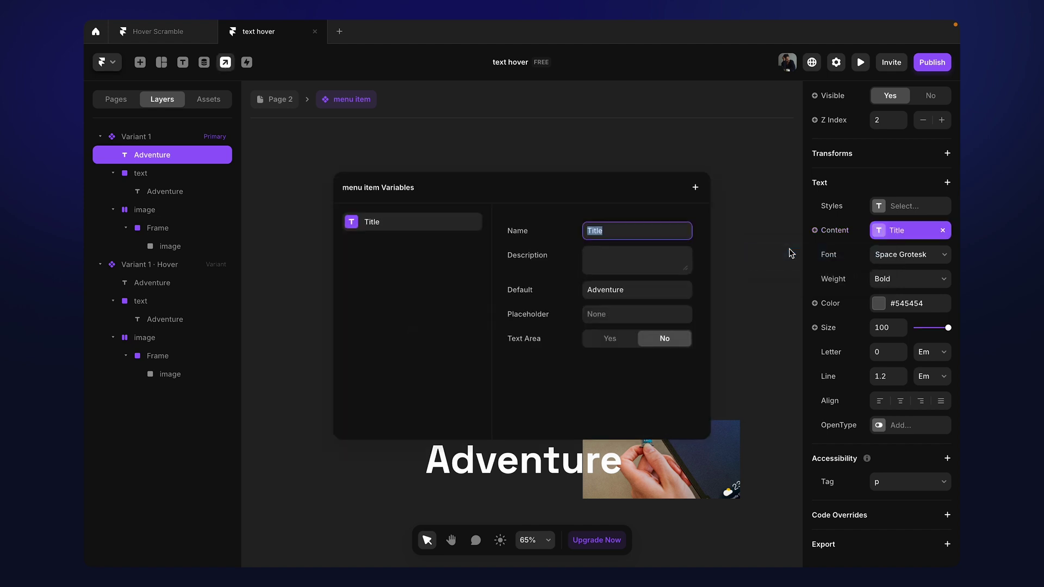
pyautogui.write('text')
pyautogui.click(161, 197)
# Bind the nested Adventure text's content to the text variable
pyautogui.click(167, 195)
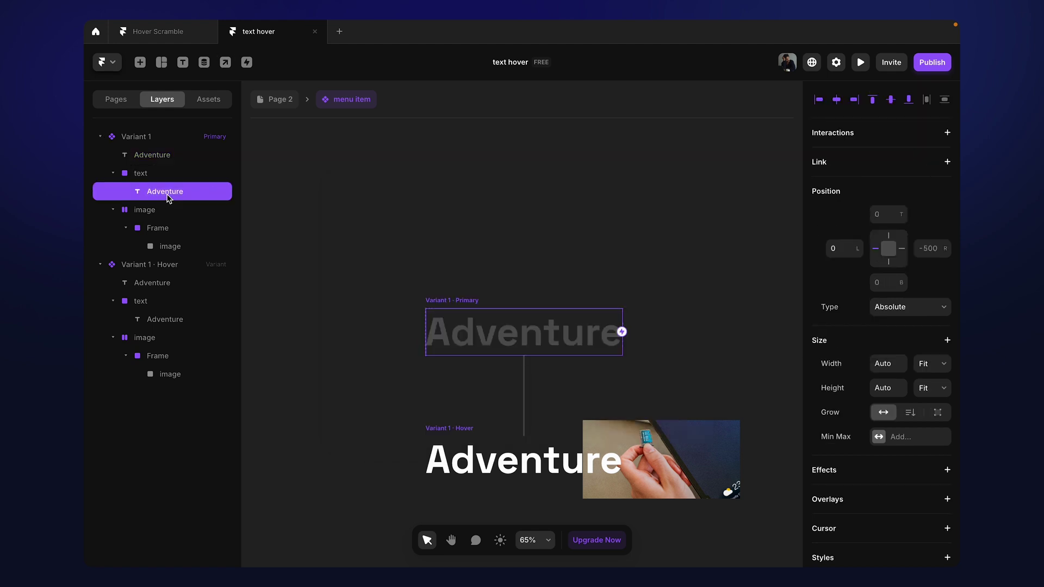
pyautogui.scroll(-10, 949, 306)
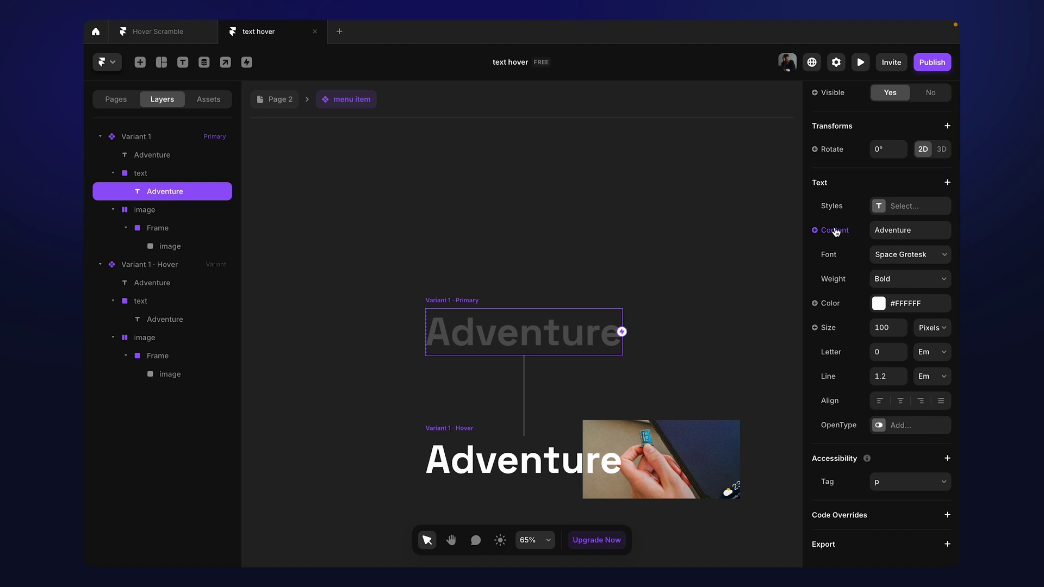
pyautogui.click(835, 231)
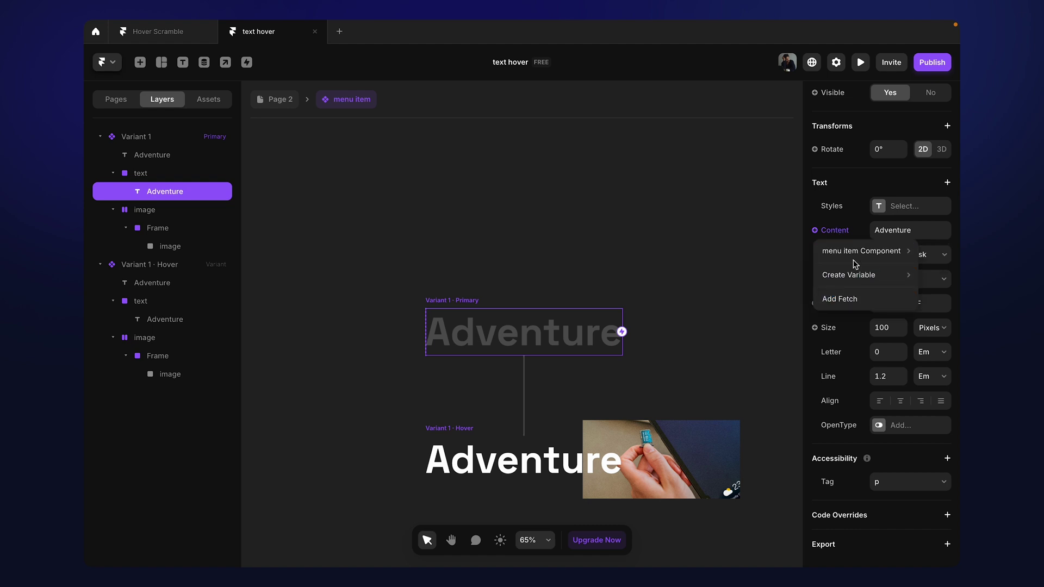
pyautogui.moveTo(858, 251)
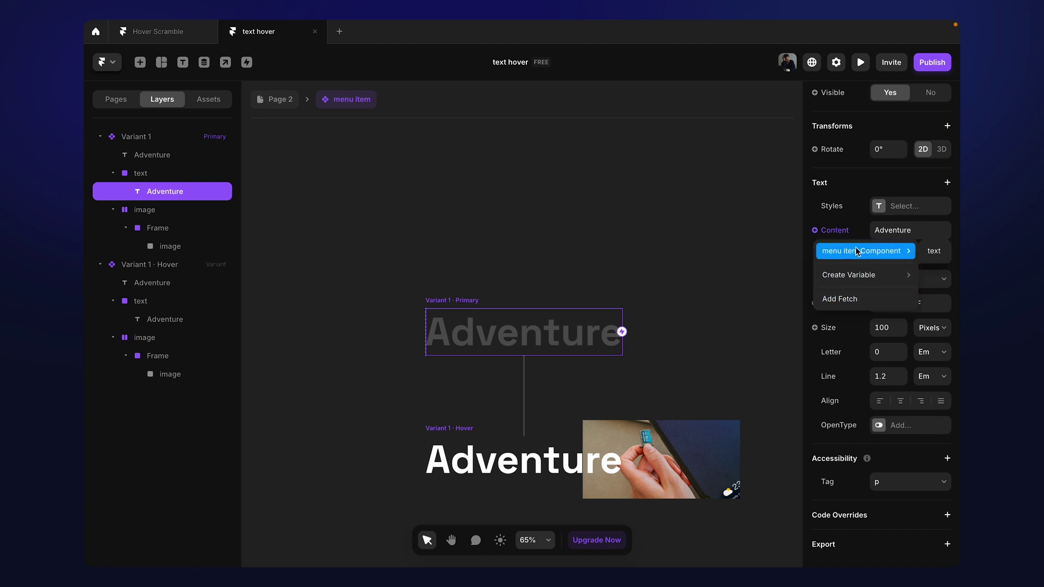
pyautogui.click(934, 253)
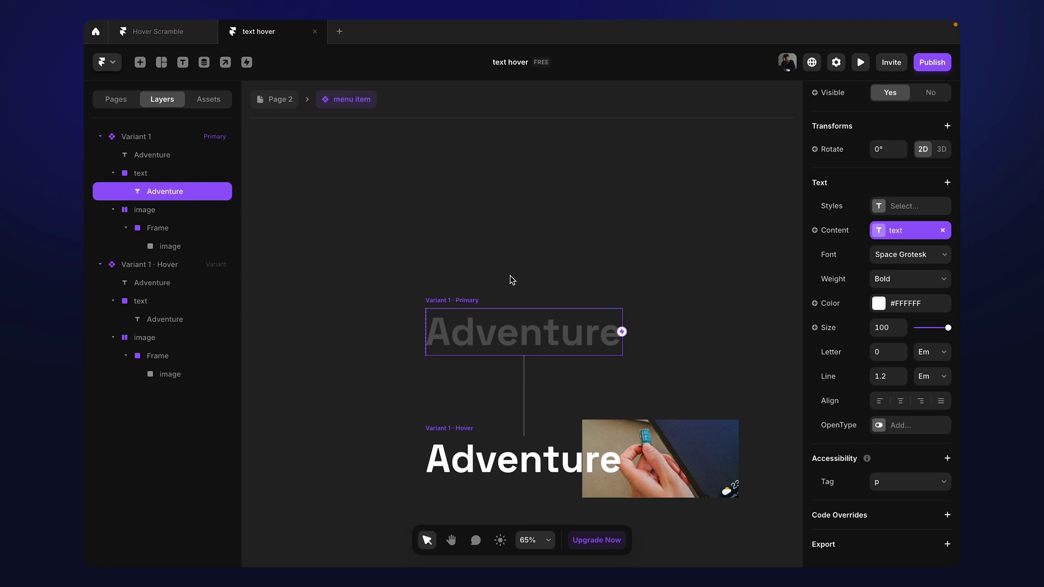
pyautogui.scroll(-2, 510, 277)
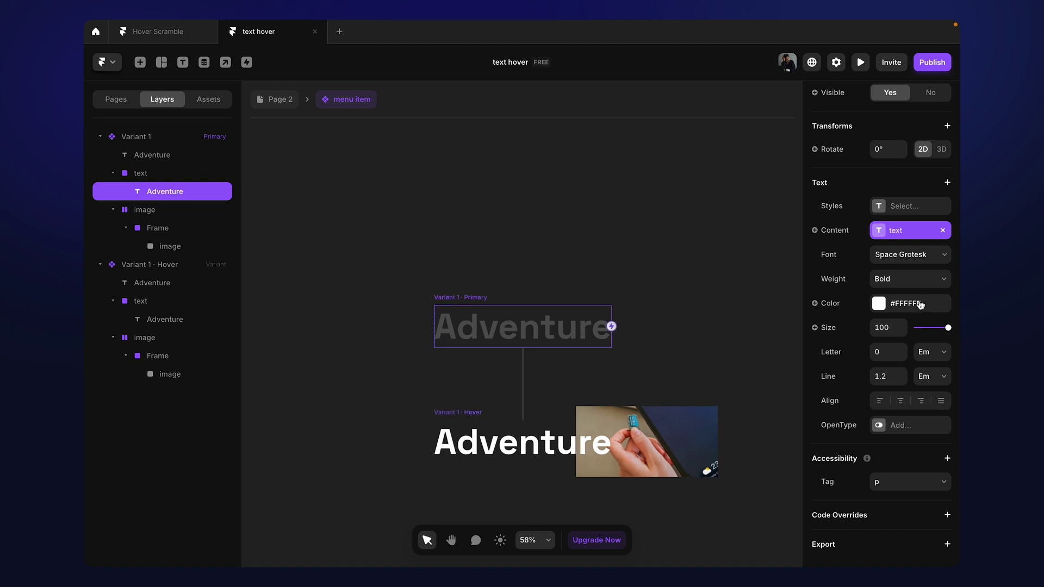
# Make the grey Adventure text colour a variable named Initial Color (#545454)
pyautogui.click(143, 159)
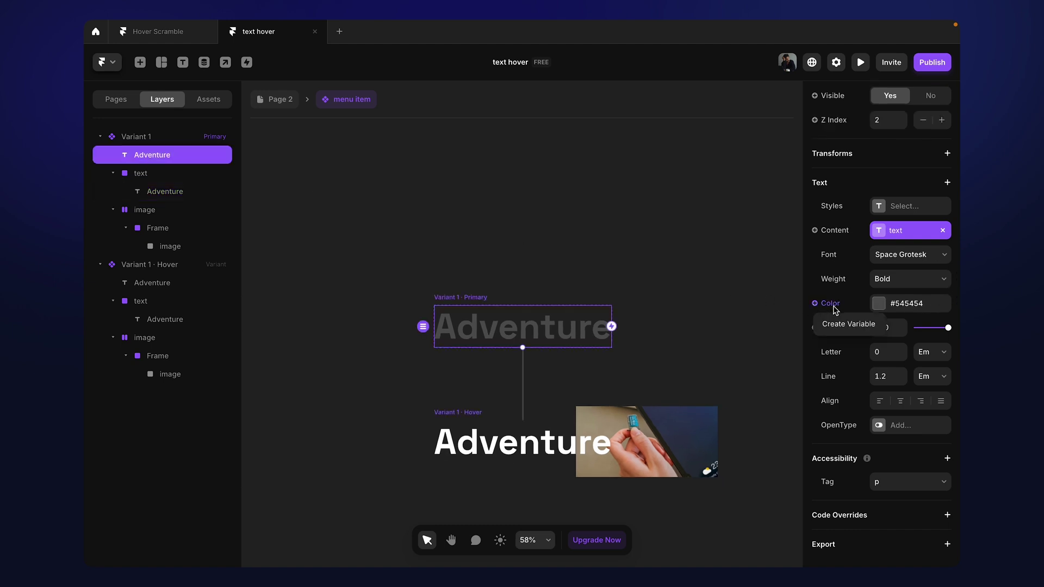
pyautogui.click(847, 324)
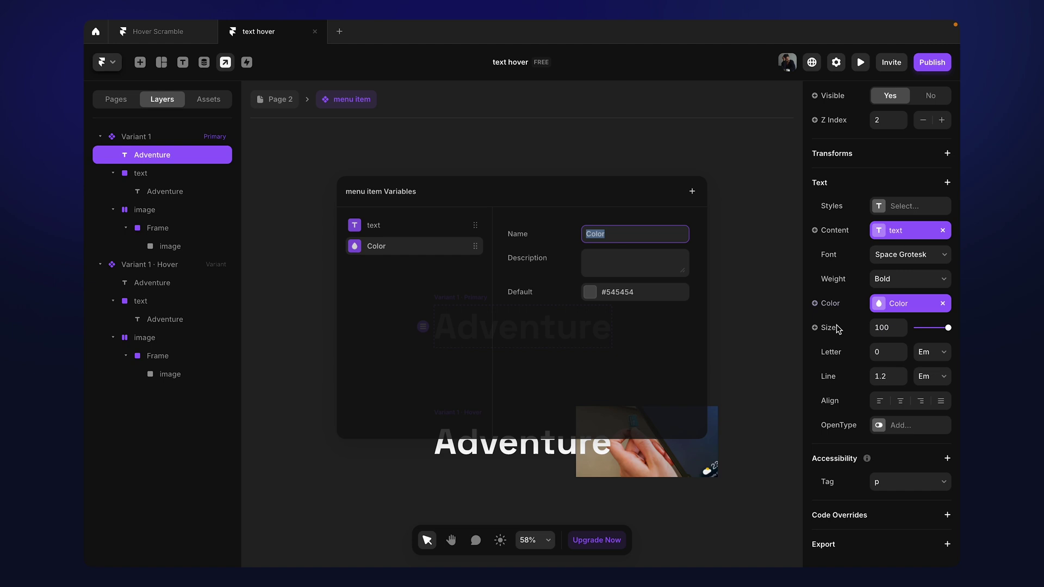
pyautogui.press('Left')
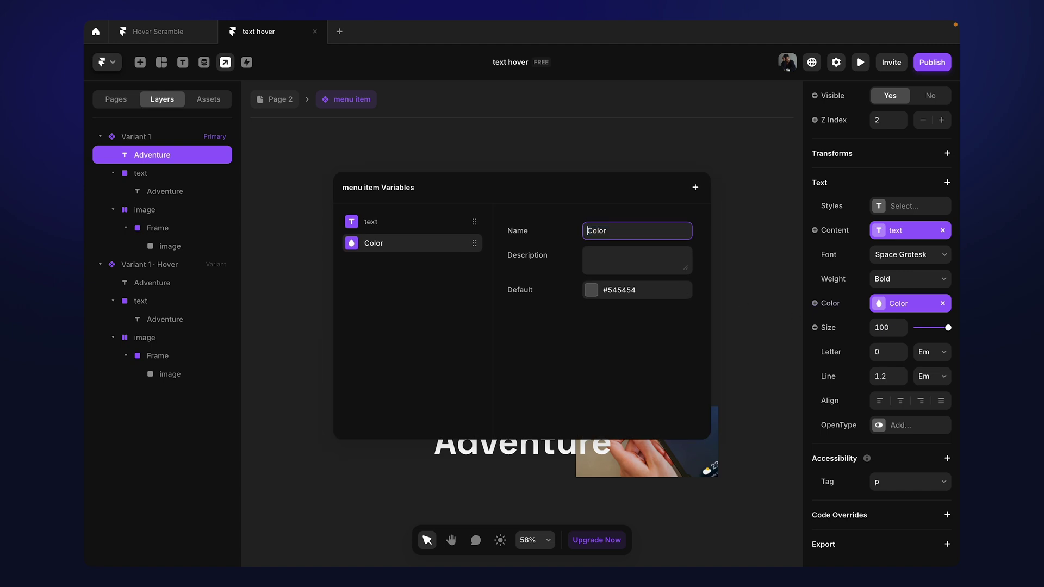
pyautogui.write('Initial')
pyautogui.press('Return')
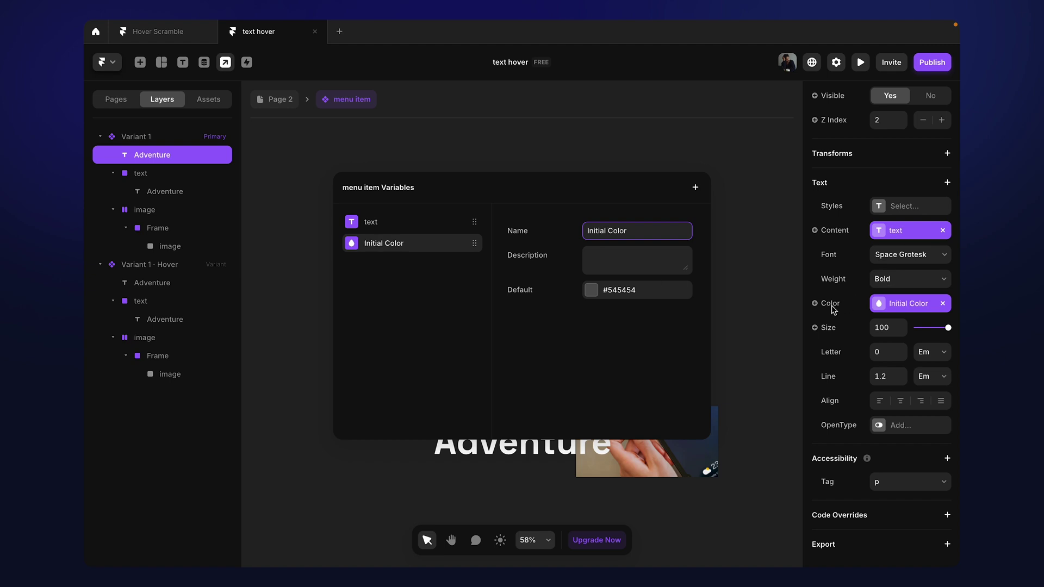
pyautogui.press('Escape')
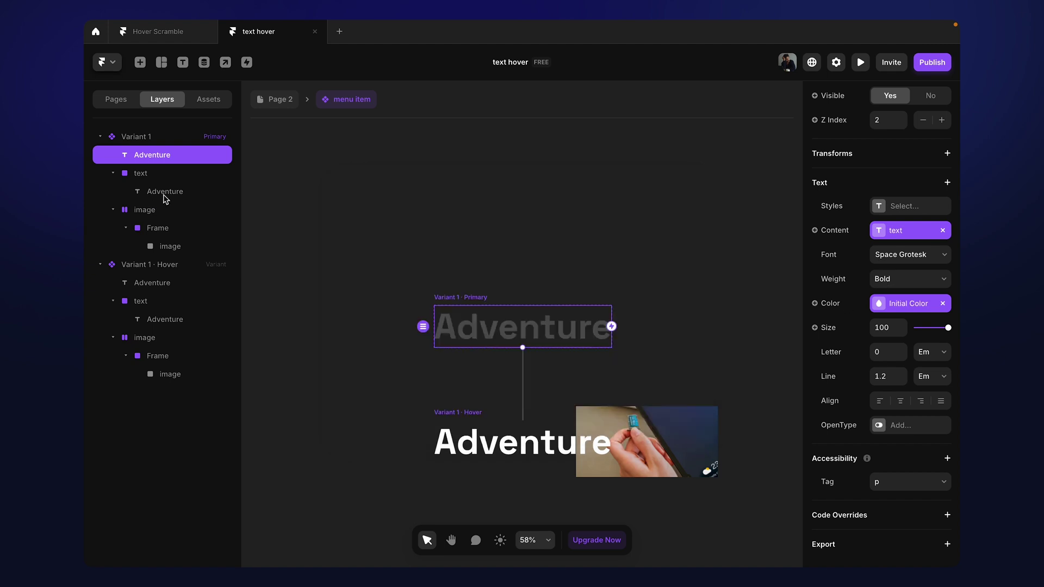
# Make the white Adventure text colour a variable named Hover Color (#FFFFFF)
pyautogui.click(165, 191)
pyautogui.click(831, 303)
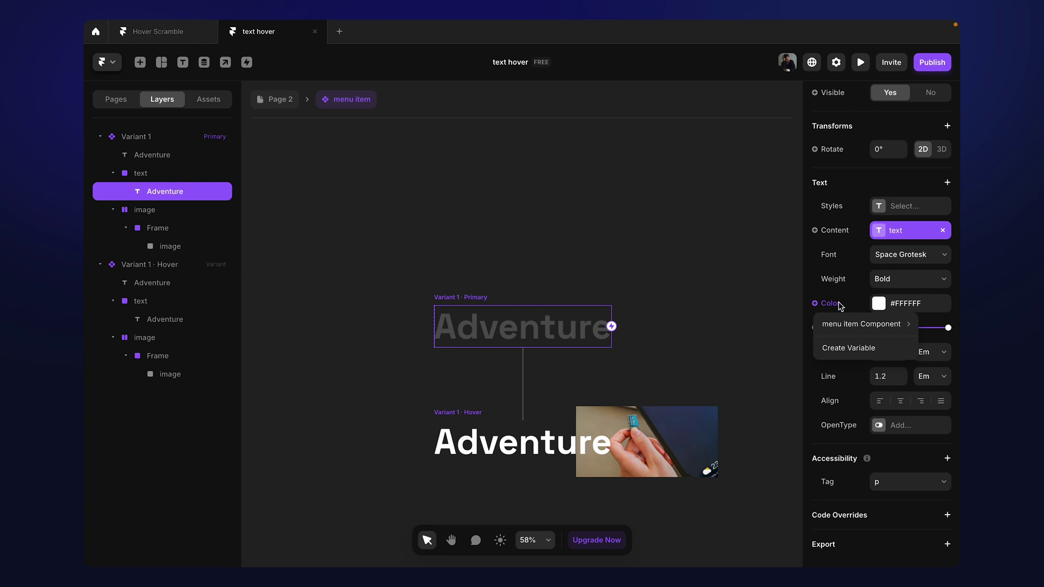
pyautogui.moveTo(849, 325)
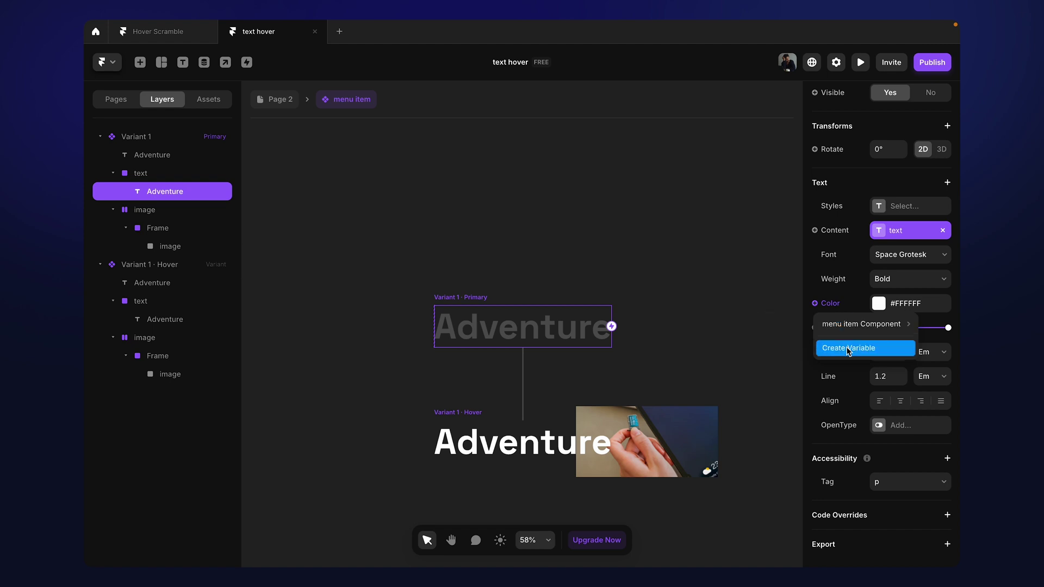
pyautogui.click(849, 348)
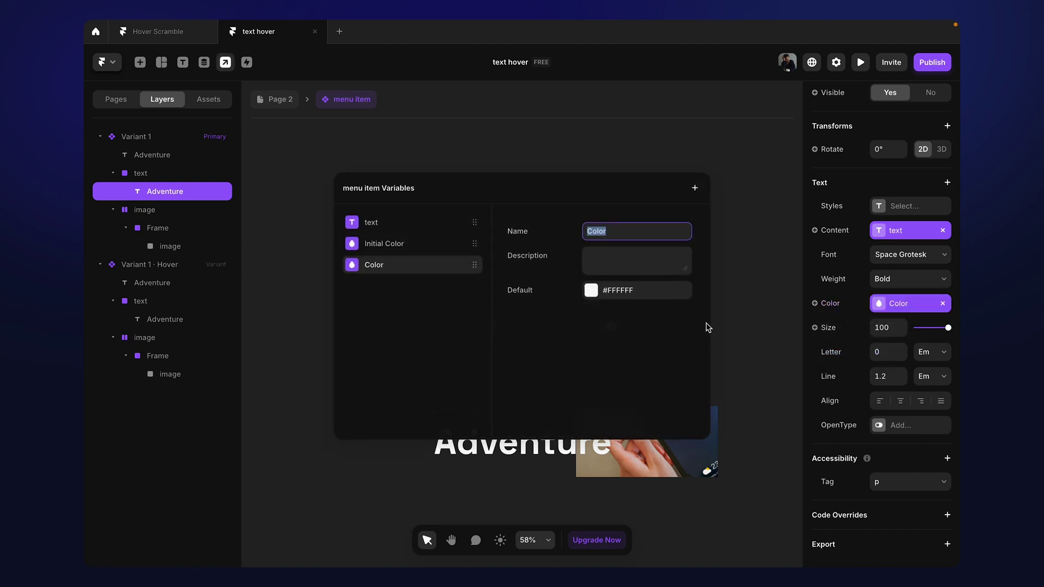
pyautogui.click(589, 231)
pyautogui.write('Hover')
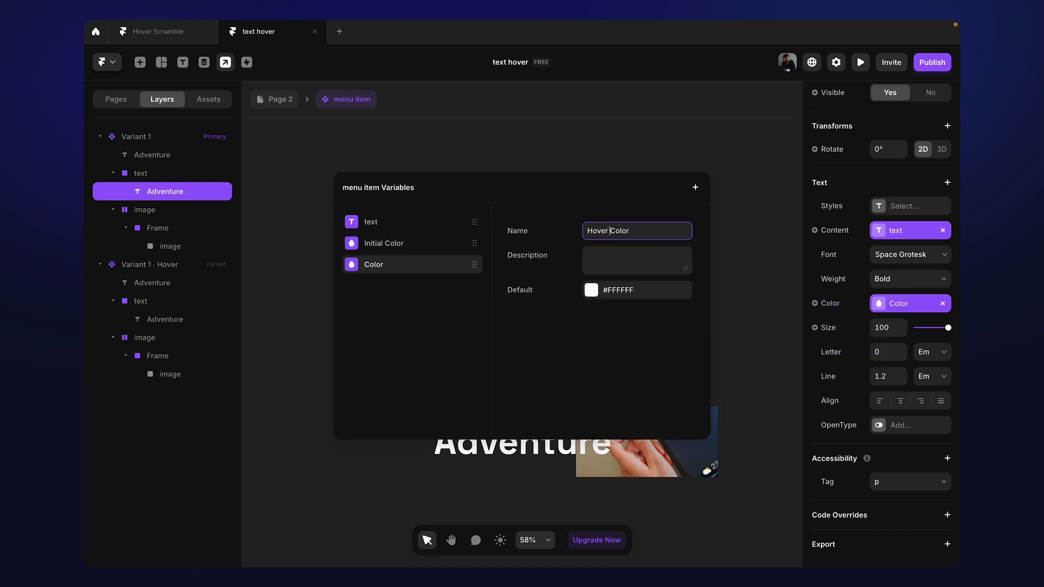
pyautogui.click(522, 152)
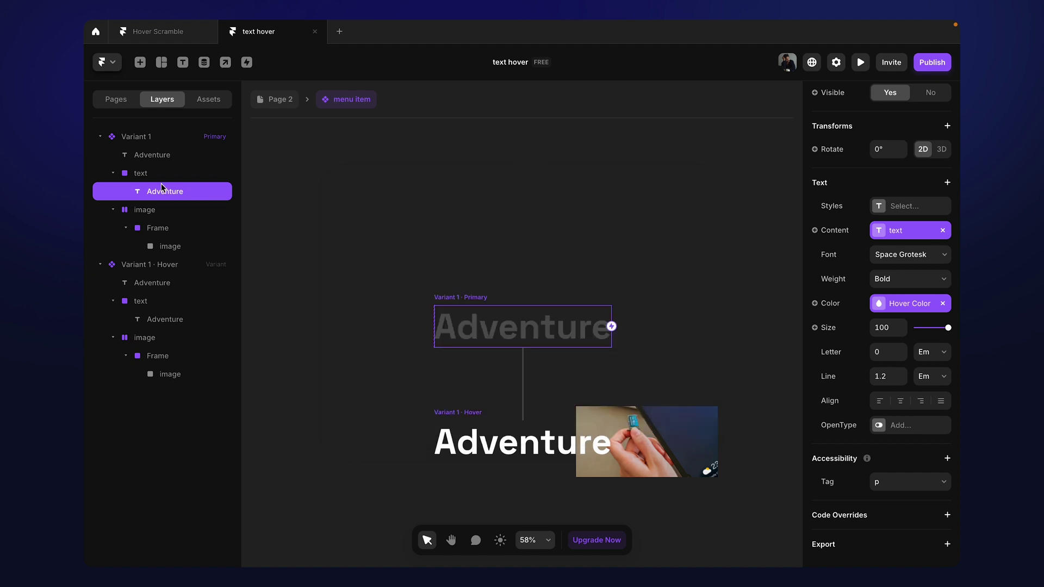
# Bind the nested image layer's photo fill to a new component variable named Image
pyautogui.click(156, 213)
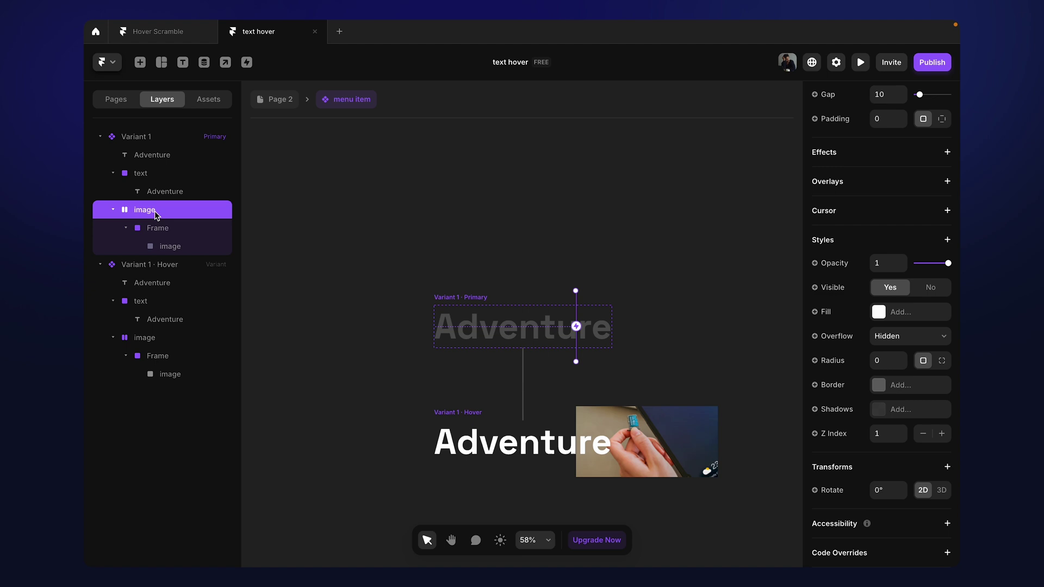
pyautogui.click(168, 248)
pyautogui.scroll(-6, 901, 329)
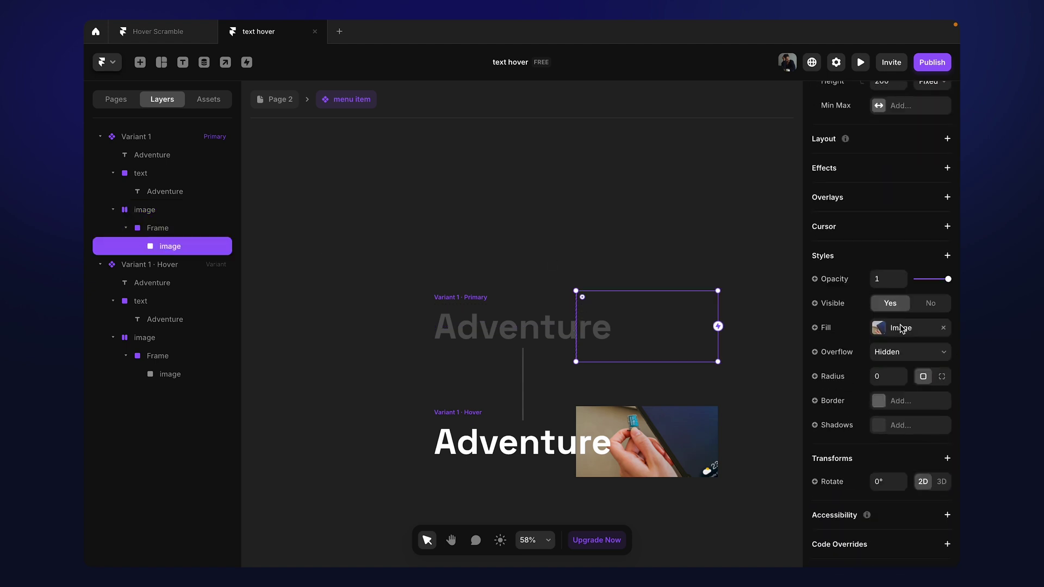
pyautogui.click(831, 301)
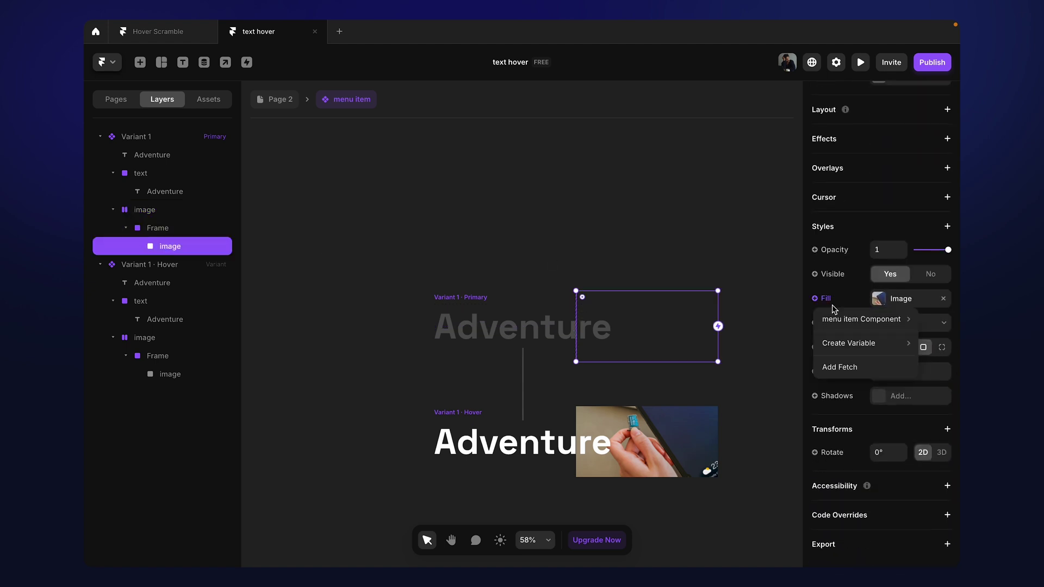
pyautogui.moveTo(840, 347)
pyautogui.click(794, 361)
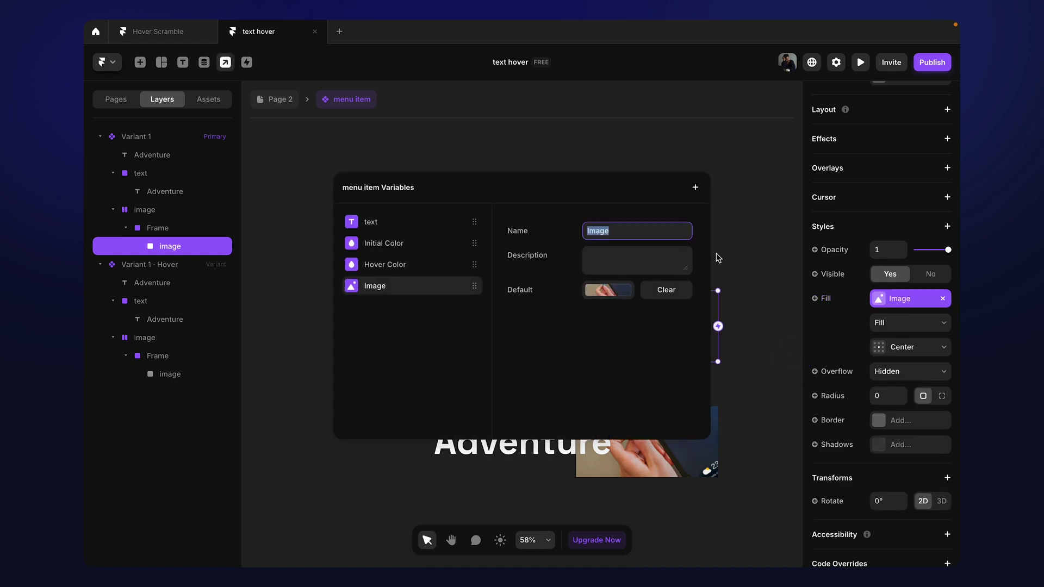
pyautogui.click(756, 231)
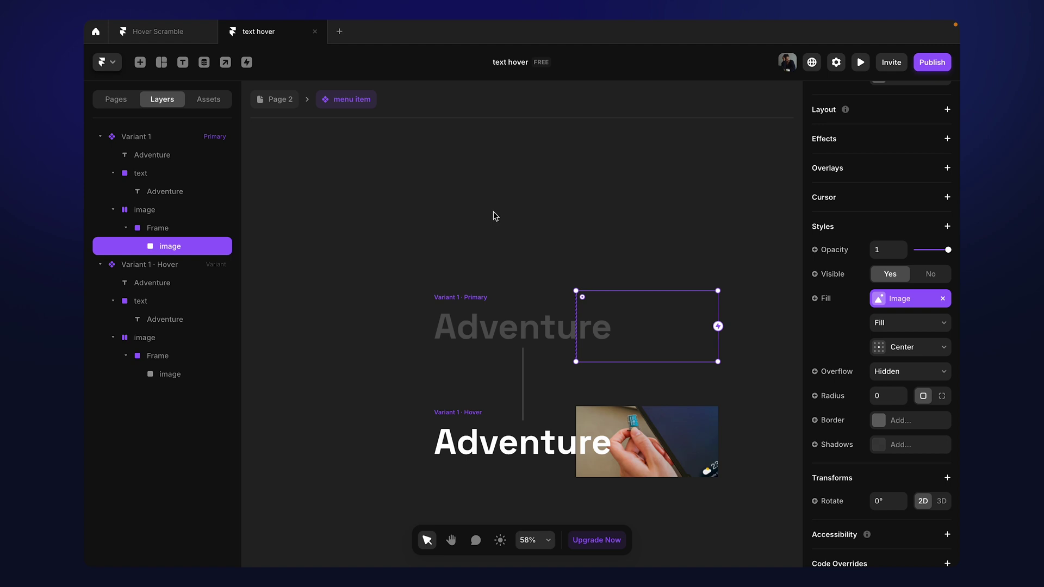
pyautogui.click(479, 299)
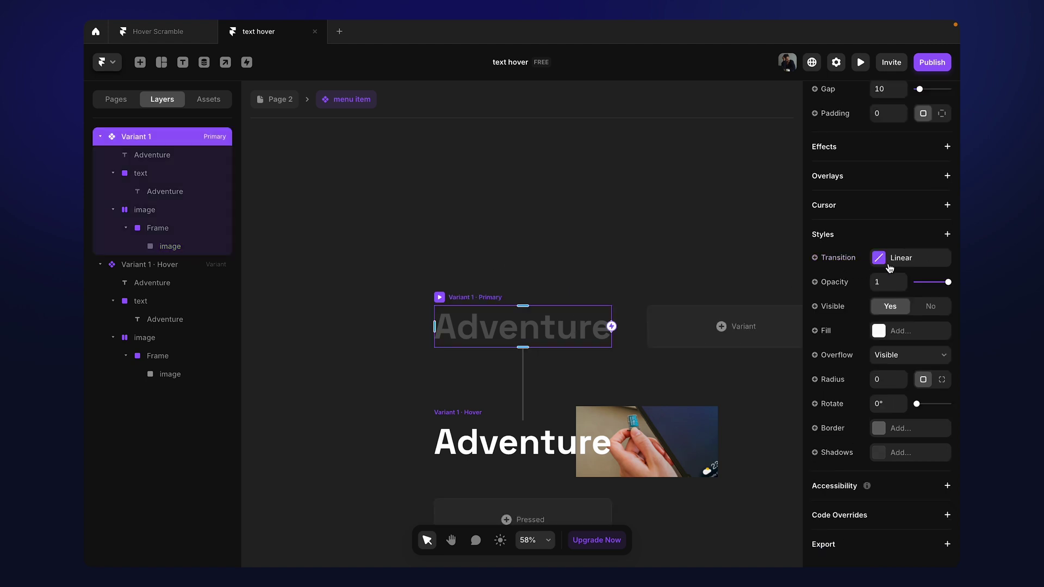
# Create a Transition variable from Variant 1's Linear transition and clear the selection
pyautogui.click(849, 268)
pyautogui.click(851, 280)
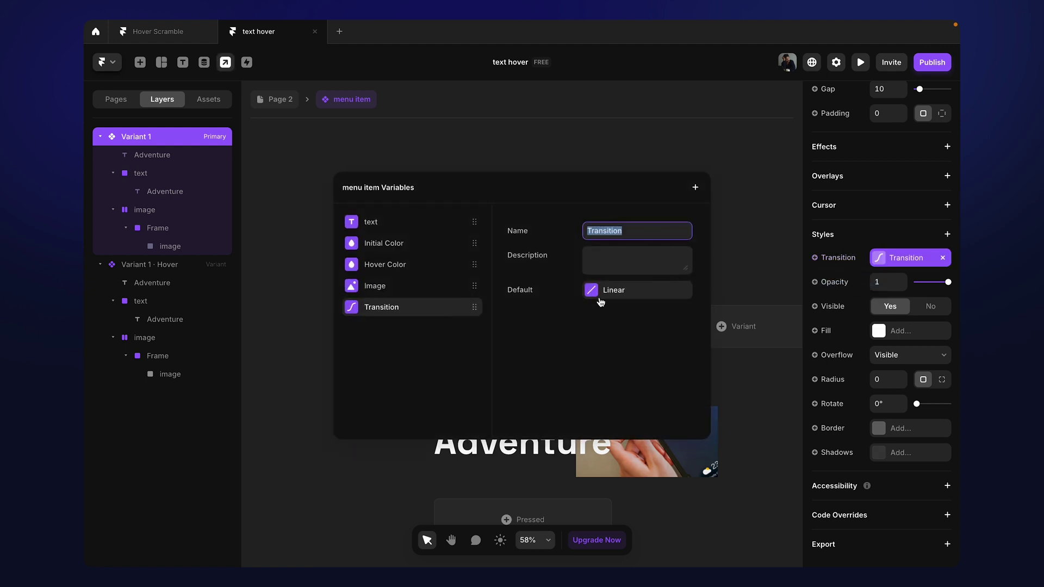
pyautogui.click(774, 254)
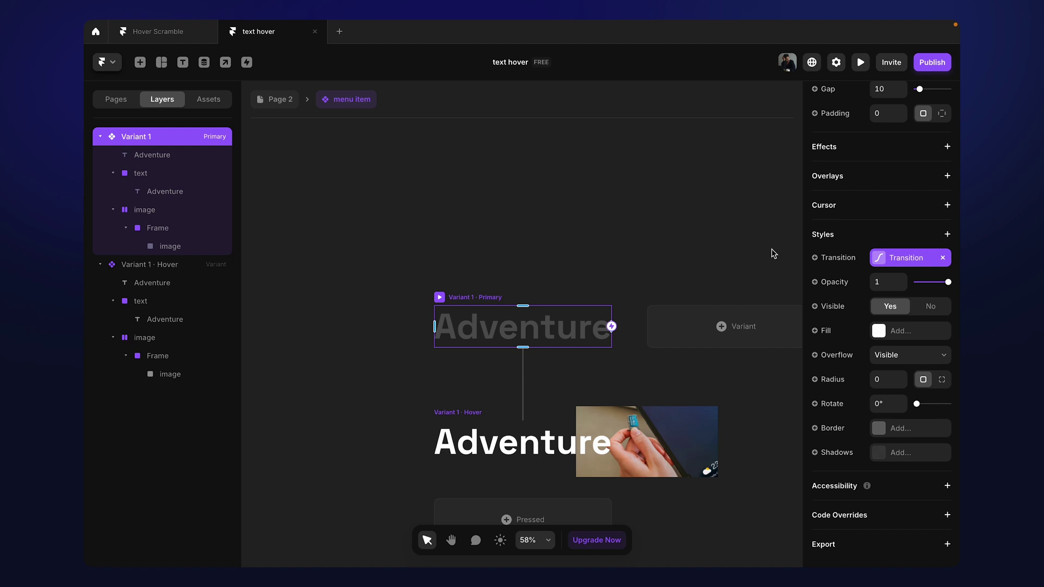
pyautogui.click(718, 225)
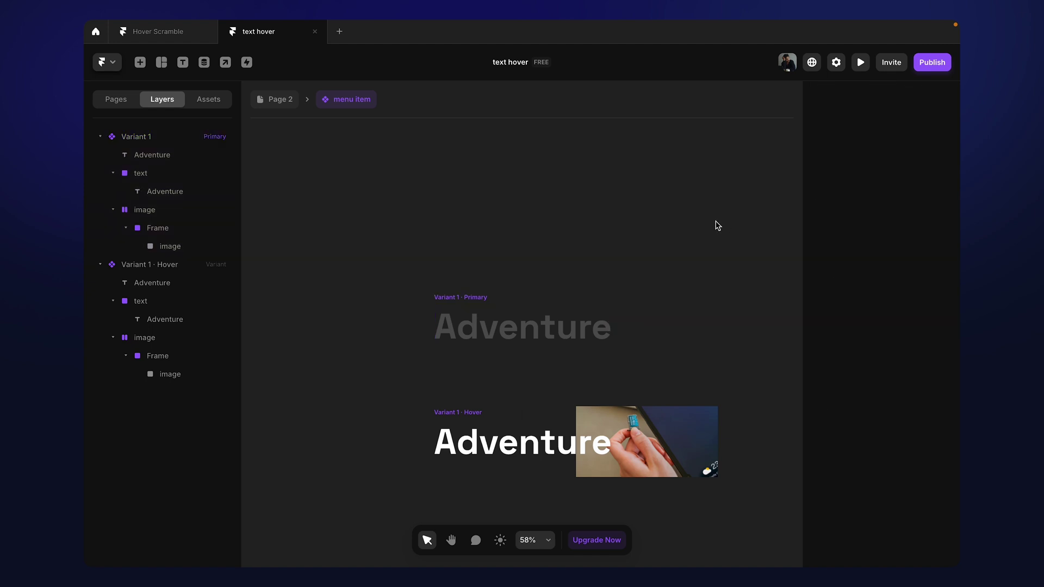
# On Page 2, change the second menu item instance's text to Creativity
pyautogui.click(280, 100)
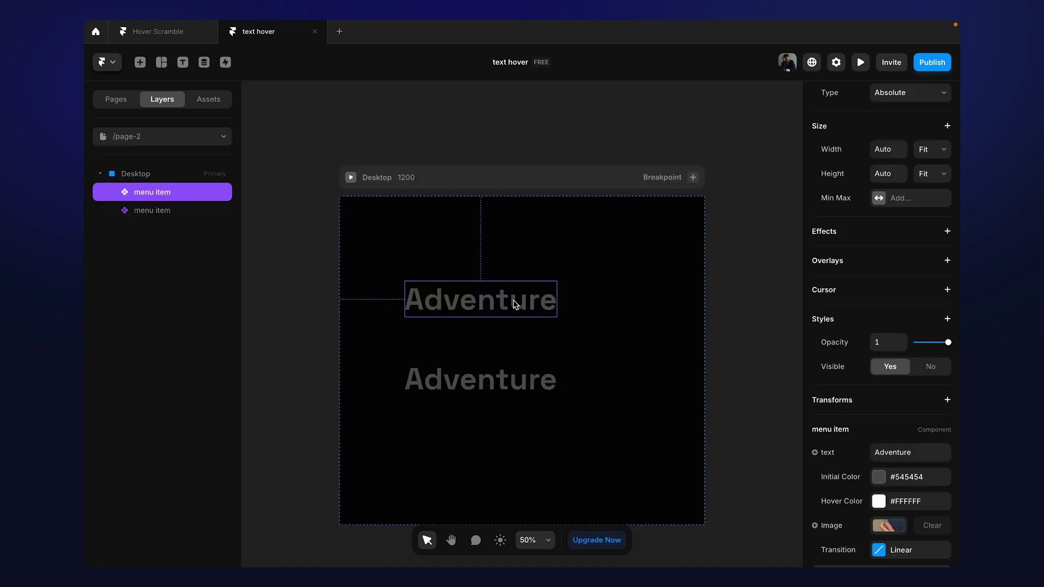
pyautogui.click(506, 385)
pyautogui.scroll(-5, 912, 401)
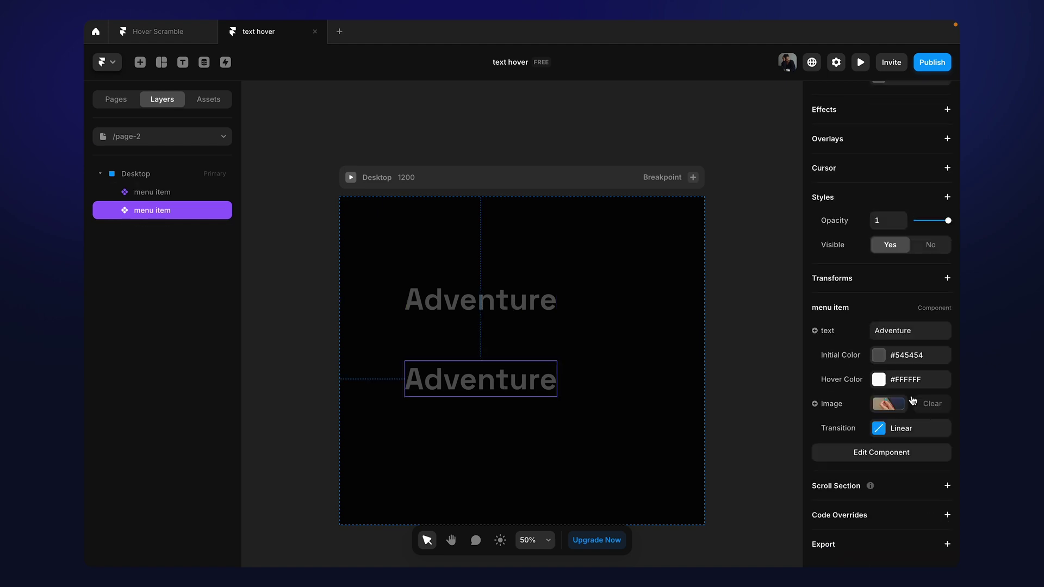
pyautogui.click(917, 331)
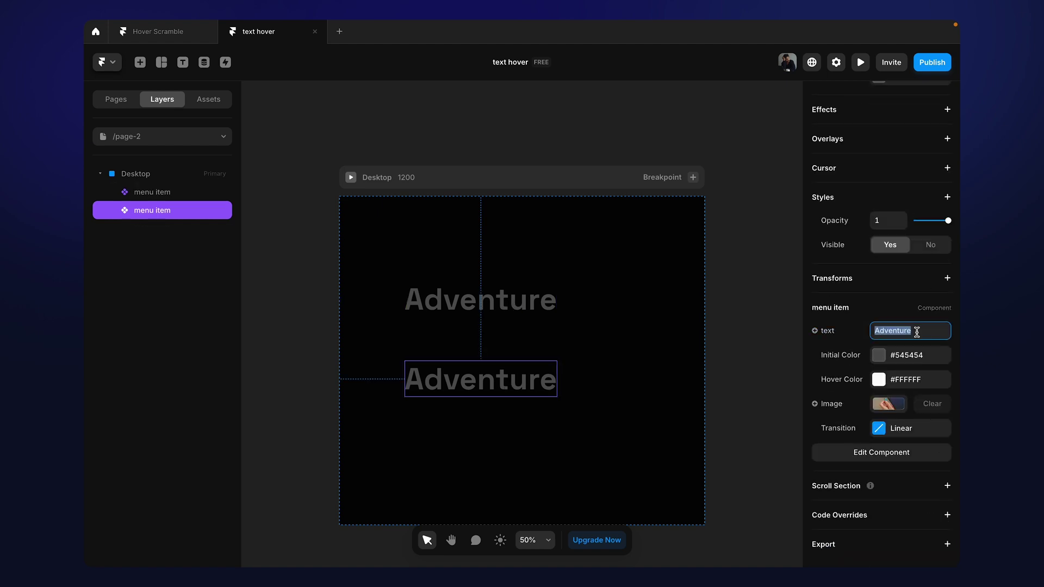
pyautogui.write('Cr')
pyautogui.write('eativity')
# Set the instance's hover colour to a bright blue, #3BBAFF
pyautogui.click(878, 357)
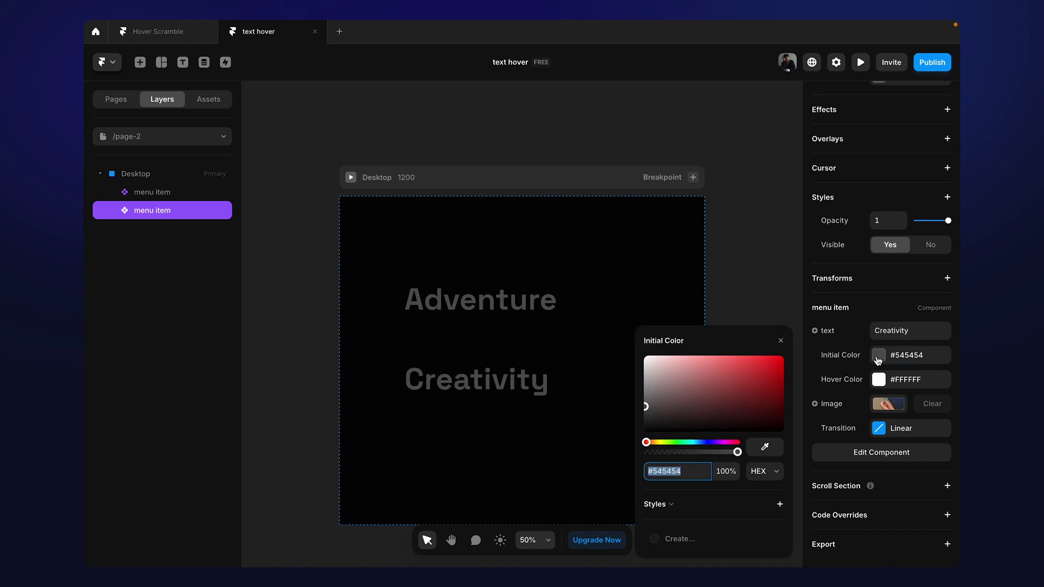
pyautogui.click(705, 449)
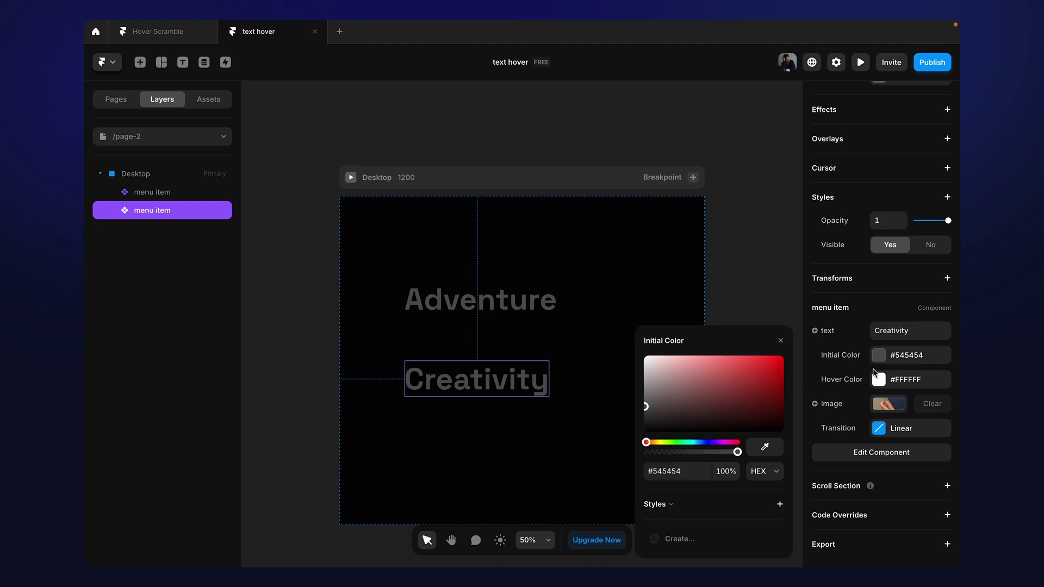
pyautogui.click(877, 379)
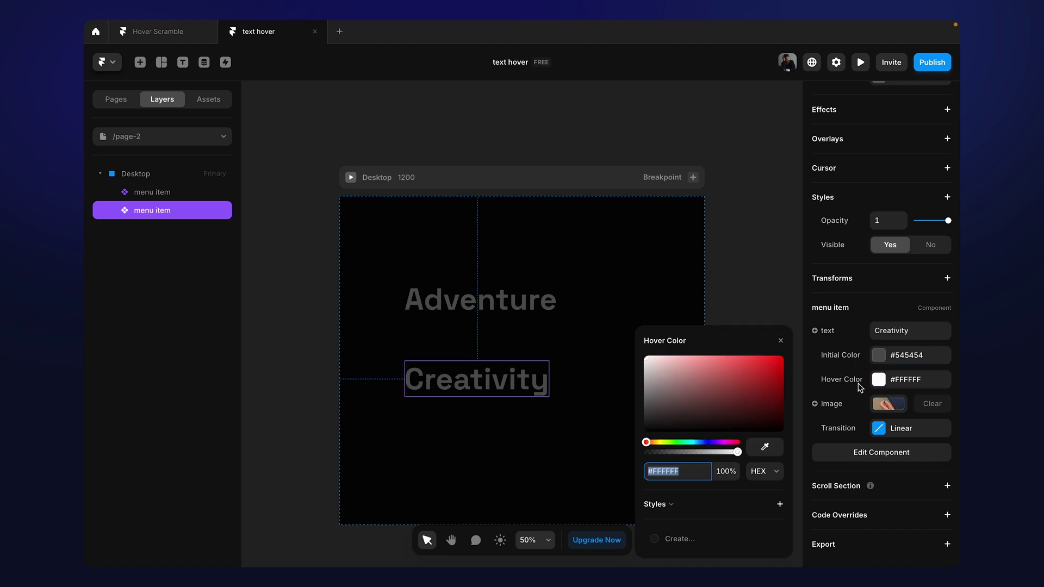
pyautogui.click(699, 442)
pyautogui.moveTo(706, 384); pyautogui.dragTo(751, 357)
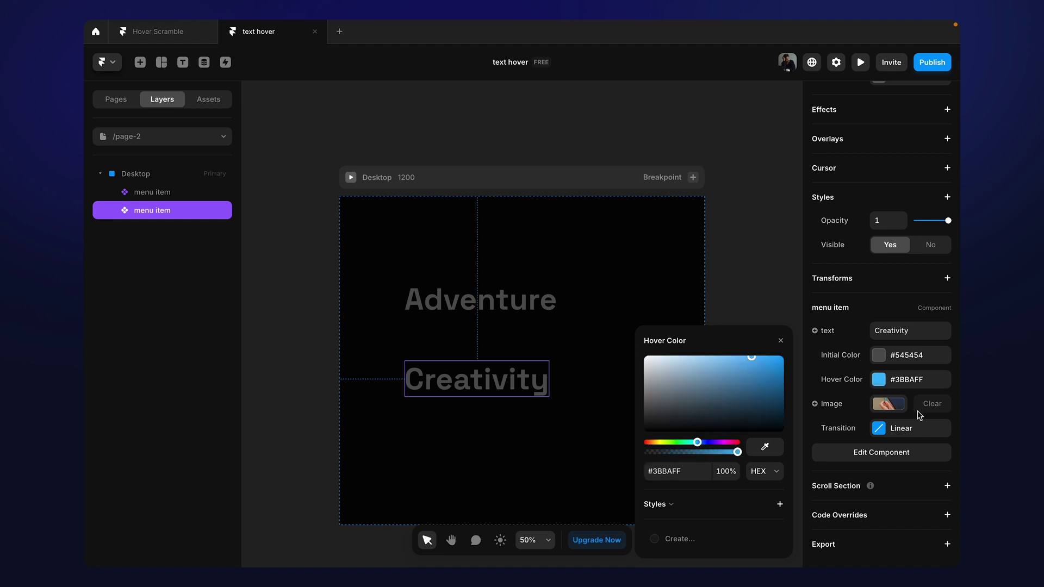
# Replace the instance's image with a building photo from Unsplash
pyautogui.click(886, 404)
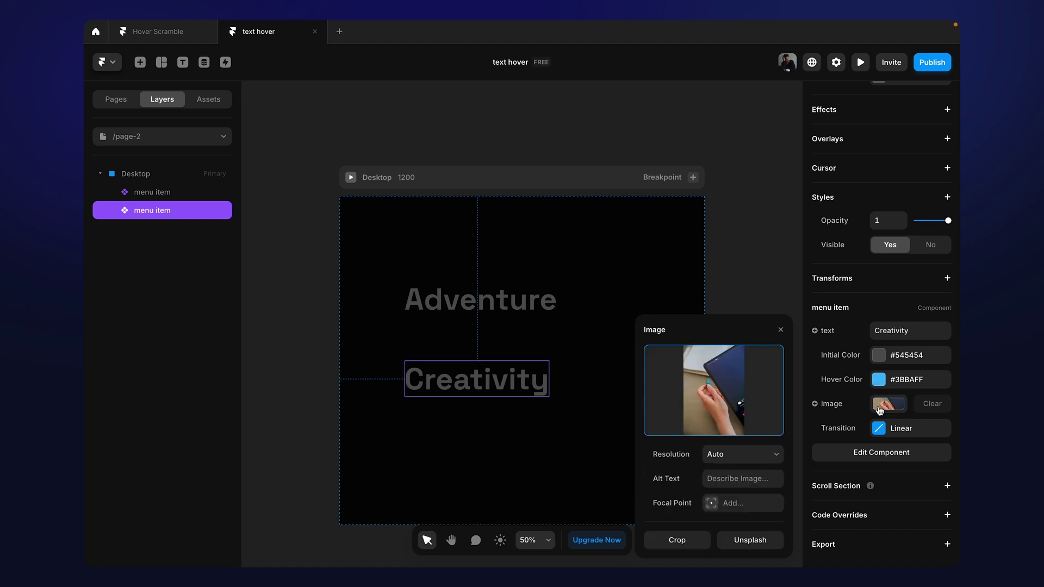
pyautogui.click(762, 545)
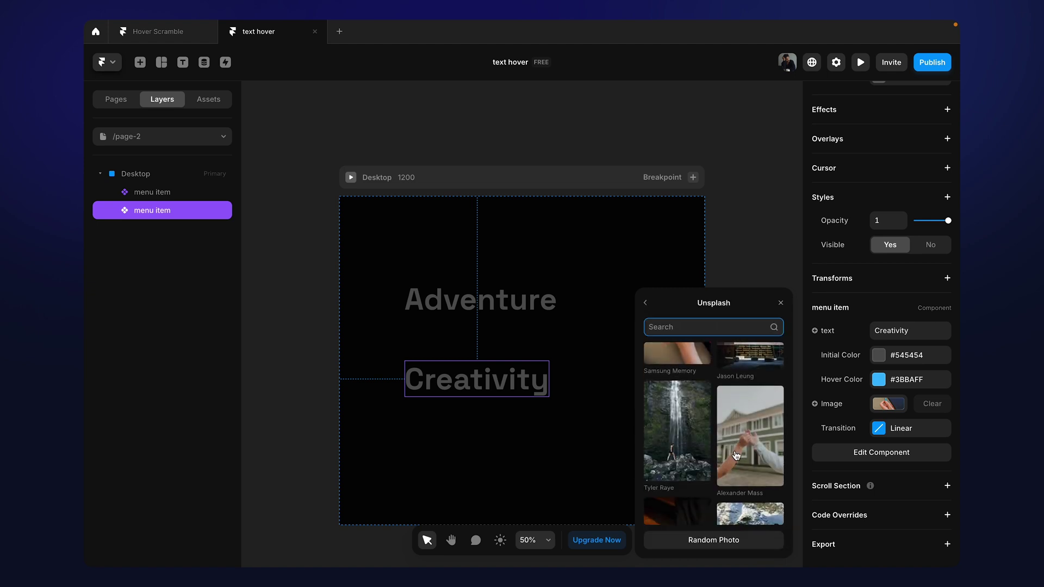
pyautogui.scroll(-3, 746, 440)
pyautogui.click(745, 440)
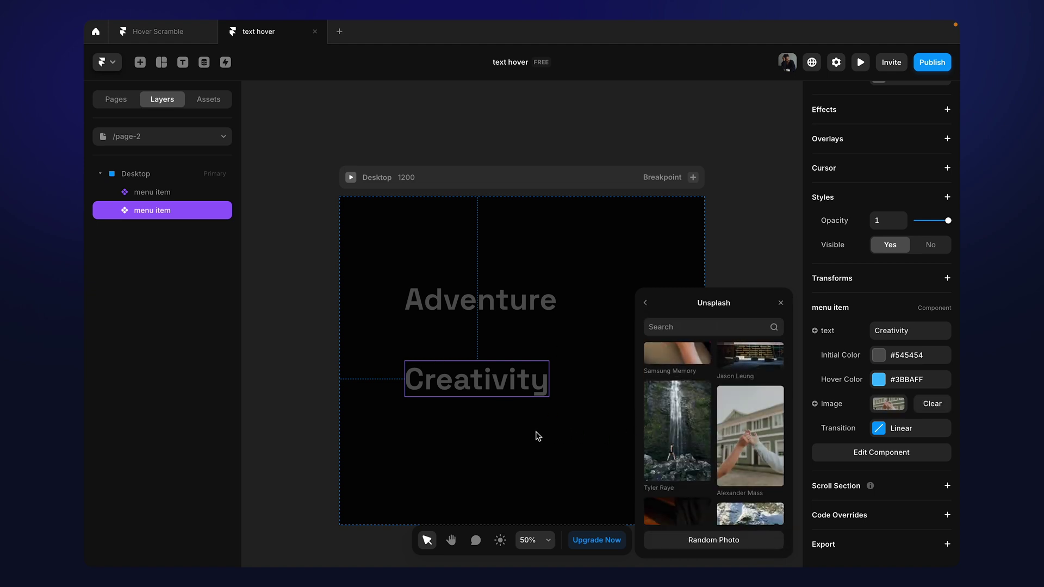
# Give the instance a Spring transition with stiffness 200 and damping 40
pyautogui.click(877, 429)
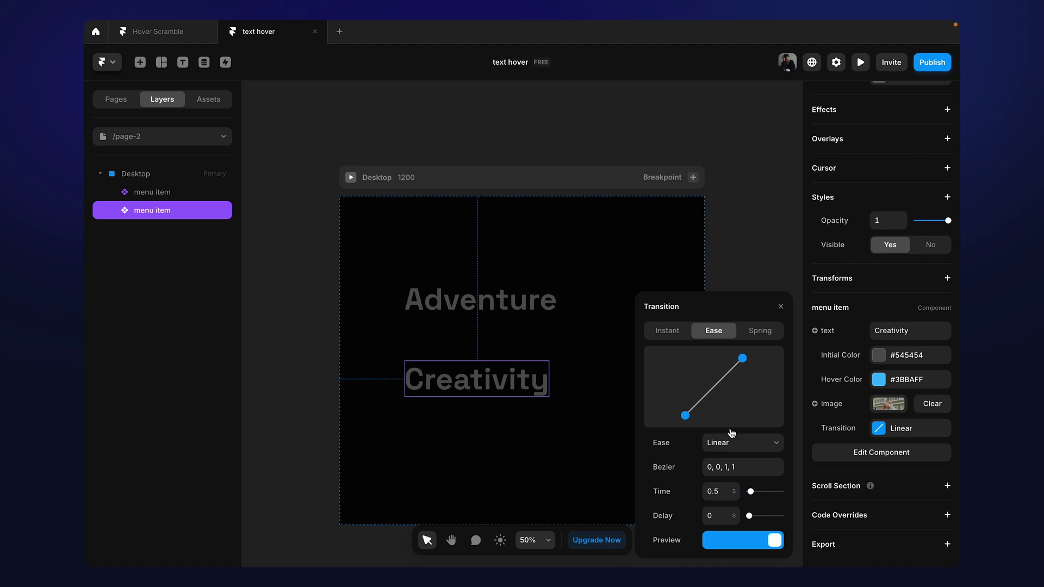
pyautogui.click(757, 337)
pyautogui.click(717, 440)
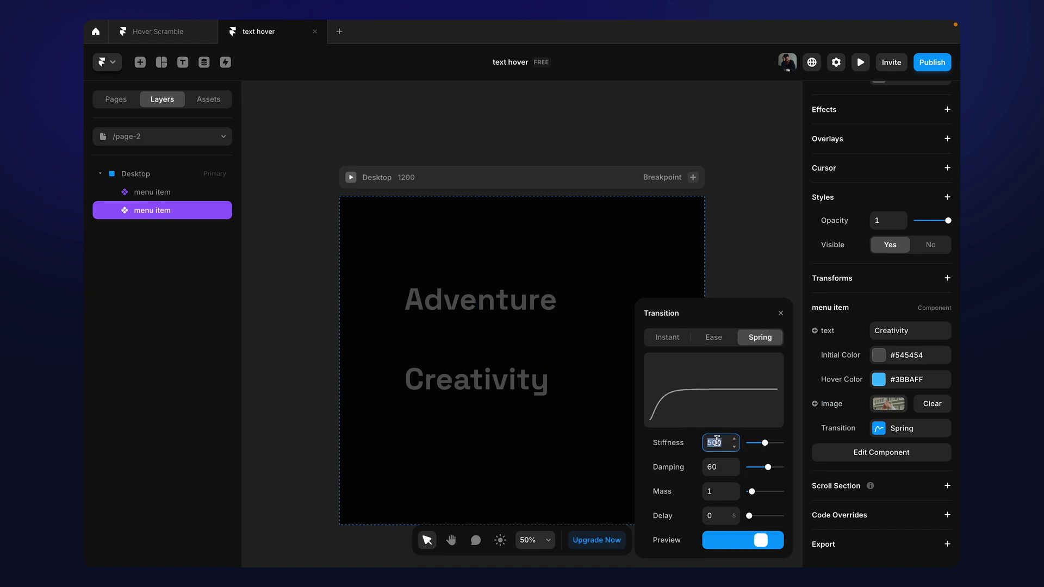
pyautogui.write('2')
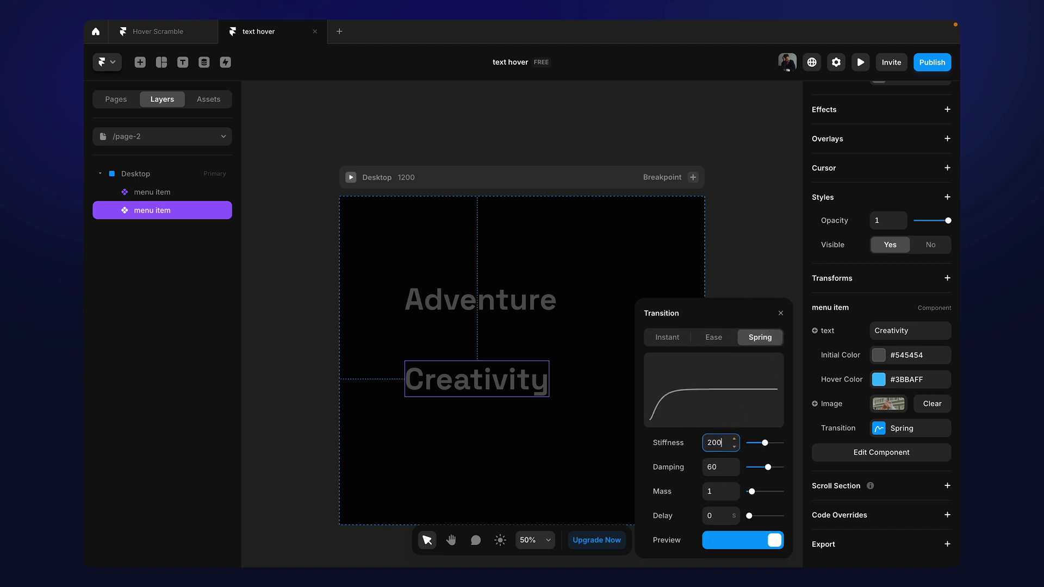
pyautogui.click(718, 464)
pyautogui.write('40')
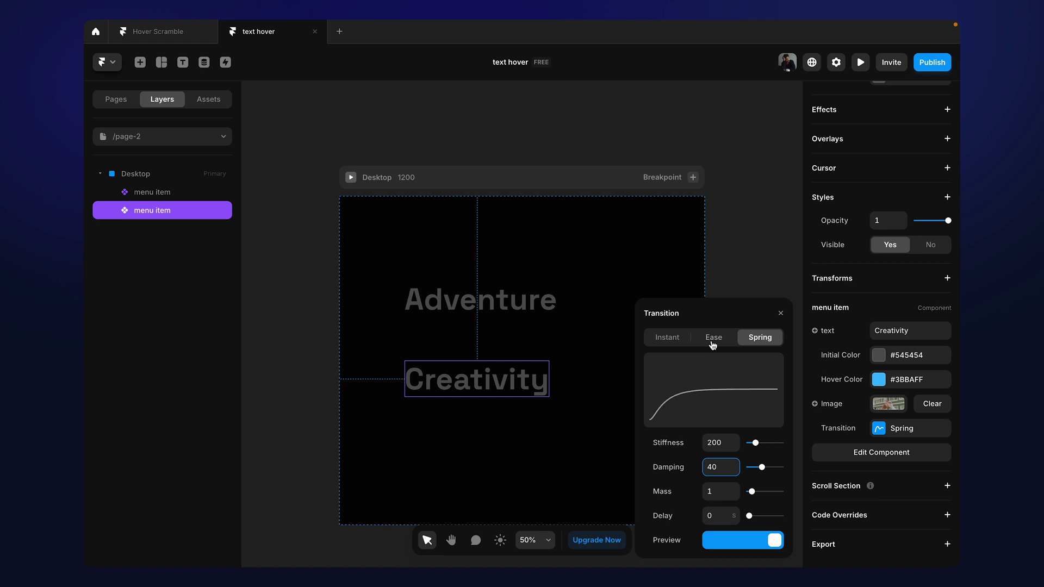
pyautogui.click(438, 229)
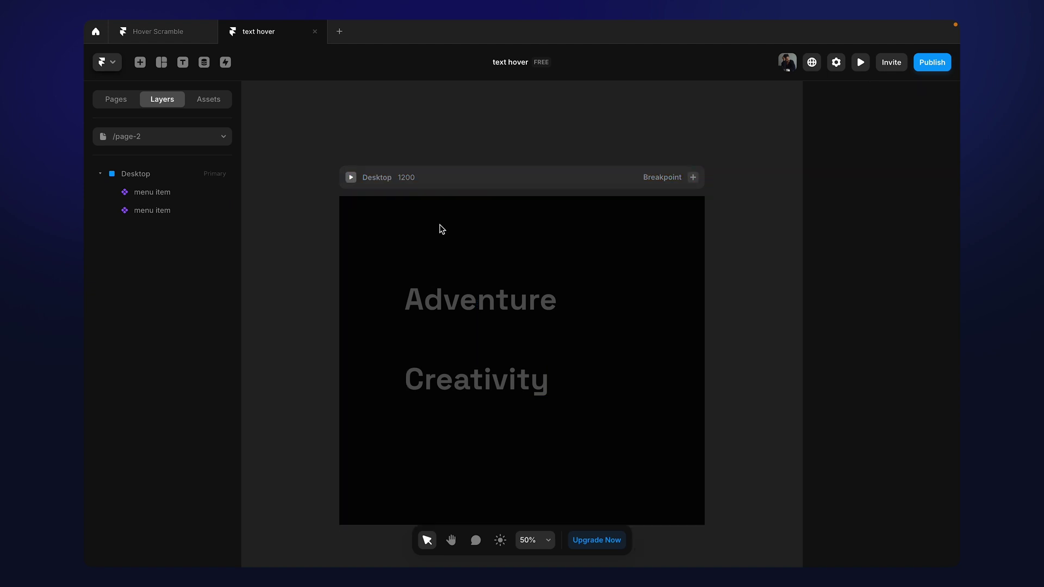
# Preview the Desktop frame and test the hover on the Adventure and Creativity items
pyautogui.click(351, 178)
pyautogui.press('super+p')
pyautogui.moveTo(447, 306)
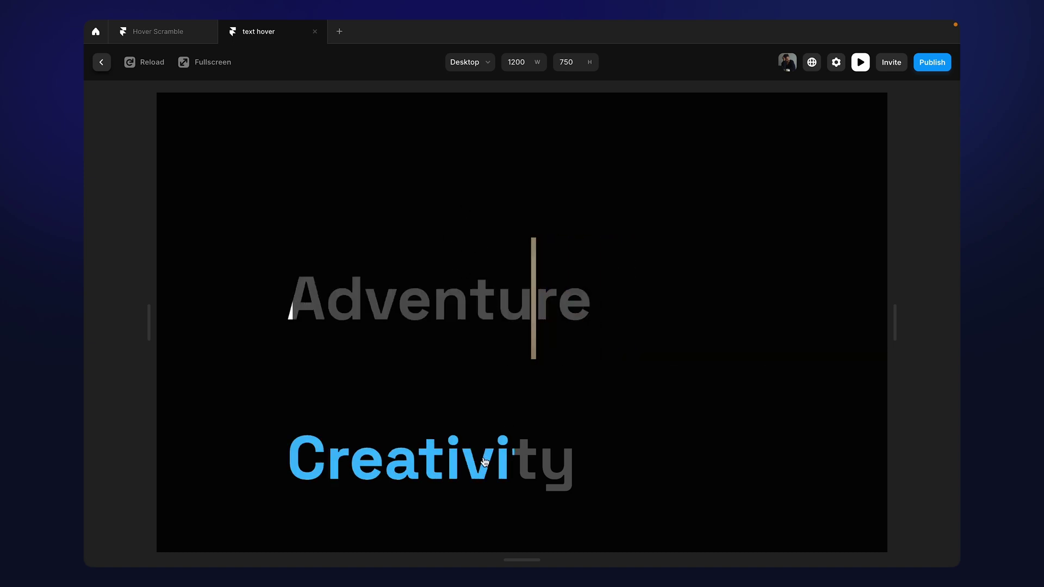
pyautogui.moveTo(481, 445)
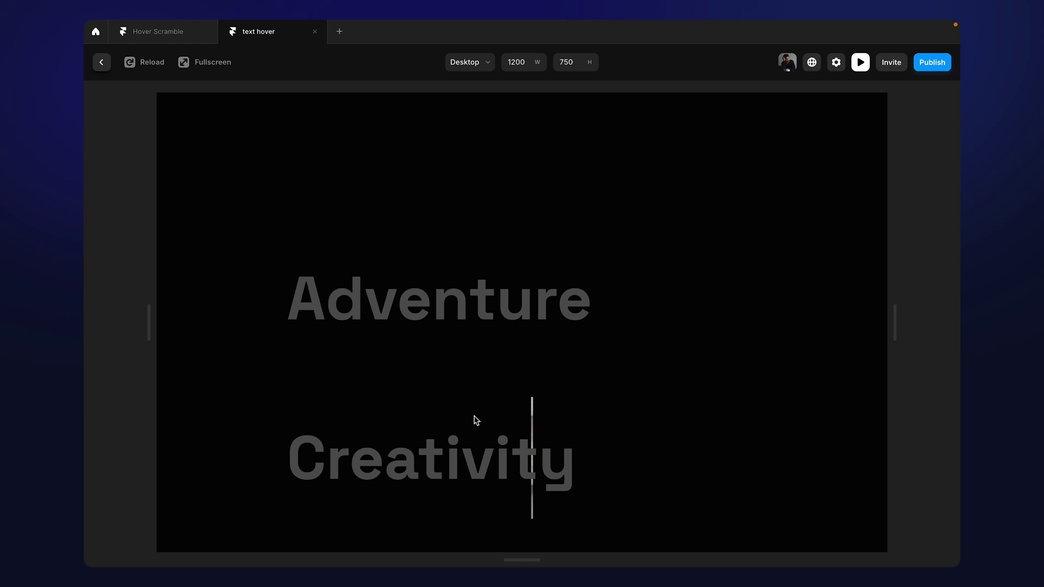
pyautogui.moveTo(480, 471)
# Exit the preview and place the AnimatedText component from Assets onto the Desktop frame
pyautogui.click(101, 62)
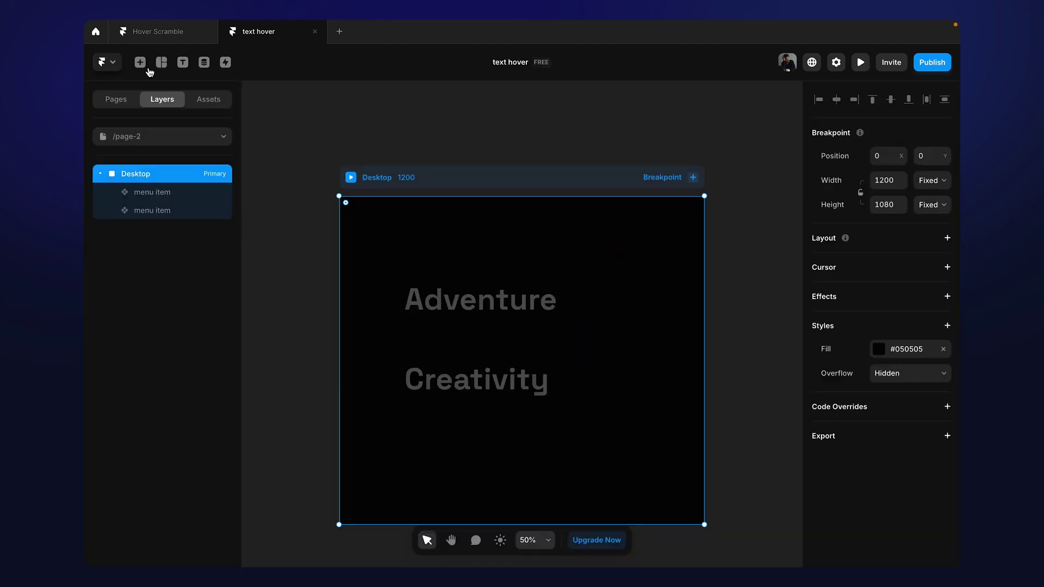
pyautogui.click(402, 157)
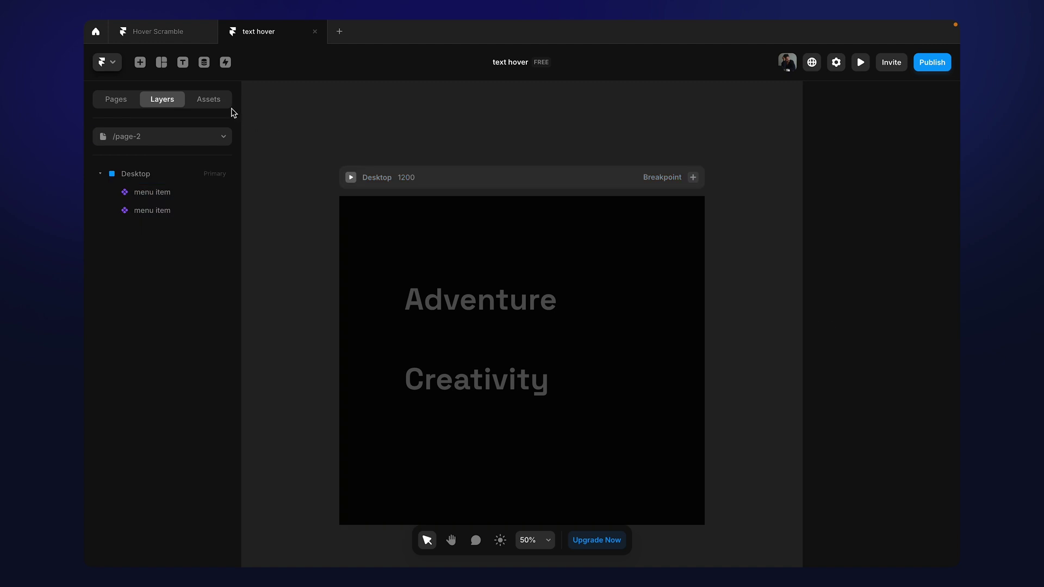
pyautogui.click(215, 102)
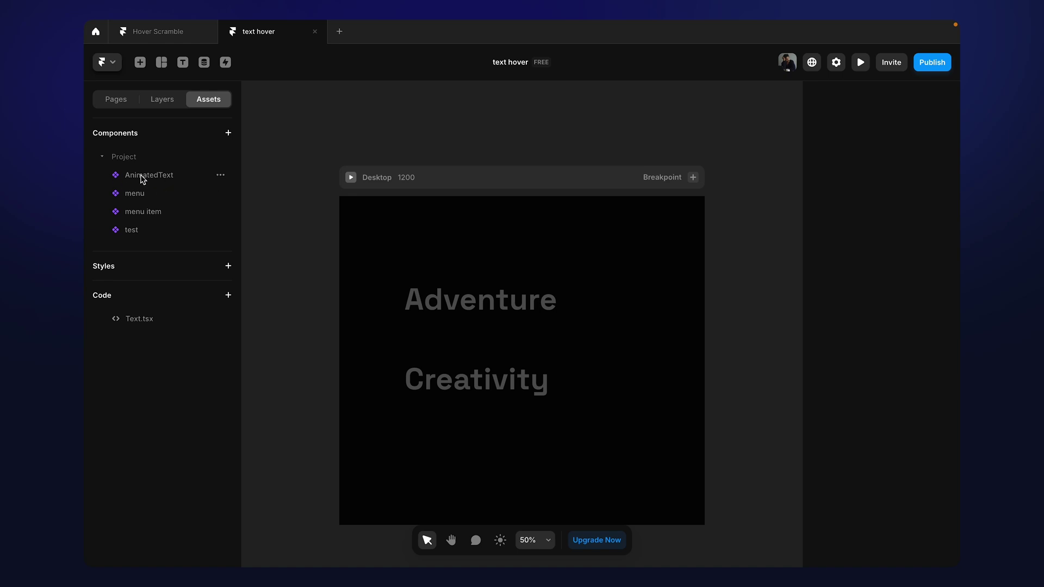
pyautogui.moveTo(139, 179); pyautogui.dragTo(431, 238)
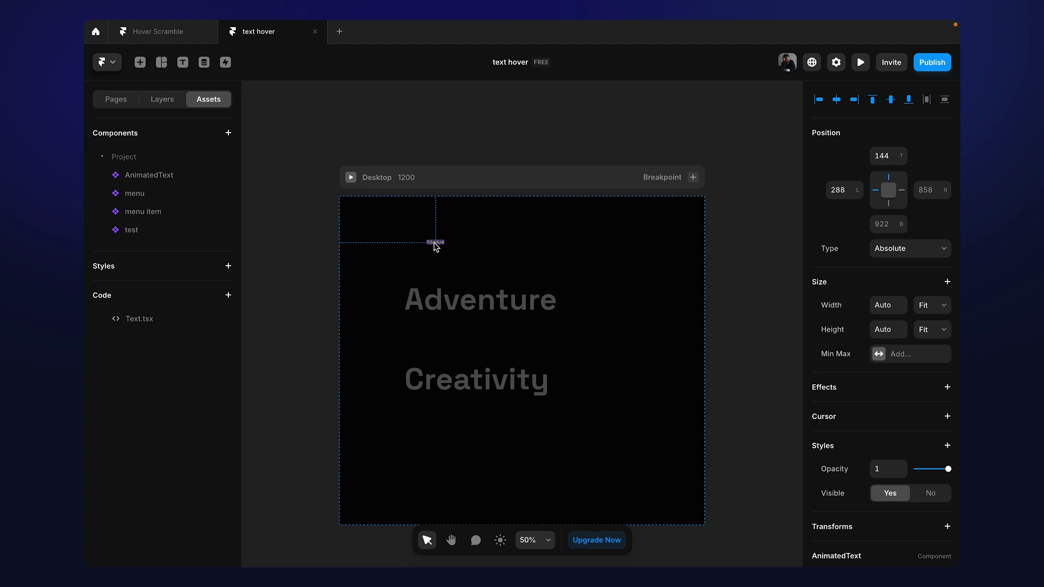
pyautogui.scroll(5, 431, 239)
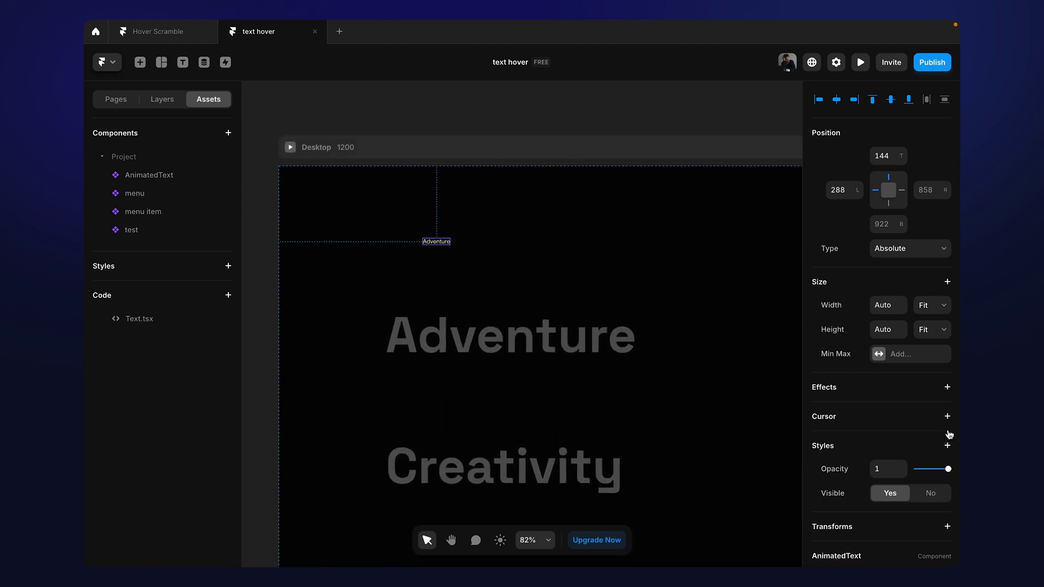
pyautogui.scroll(-5, 949, 434)
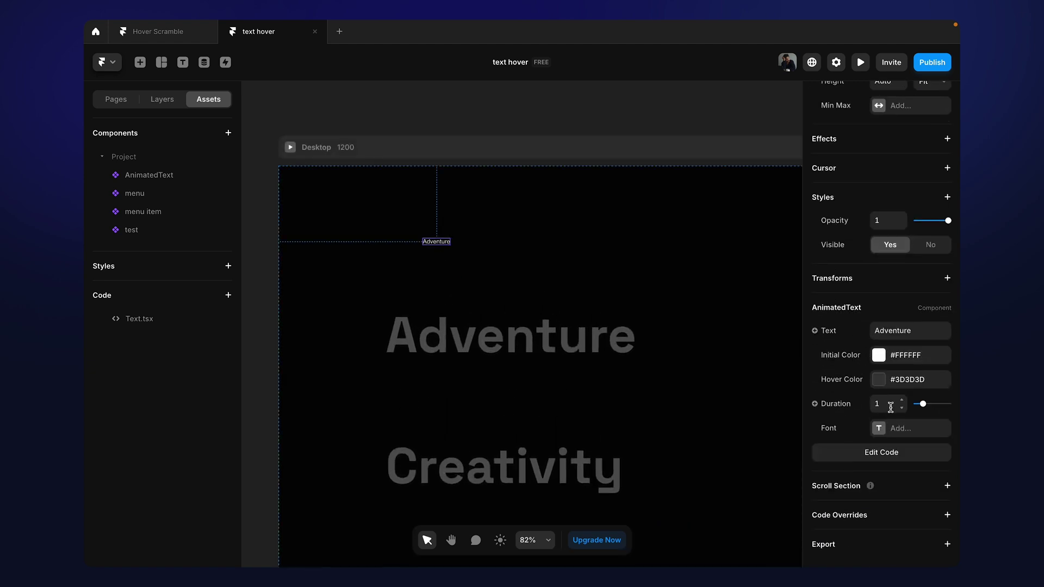
# Set the AnimatedText font to Space Grotesk at size 100
pyautogui.click(879, 428)
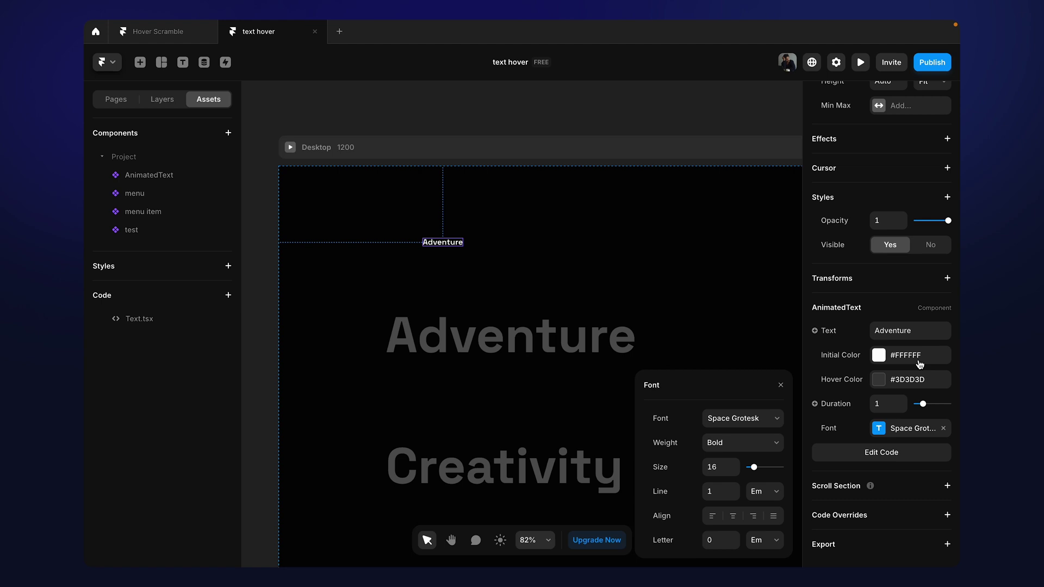
pyautogui.click(720, 467)
pyautogui.write('100')
pyautogui.press('Return')
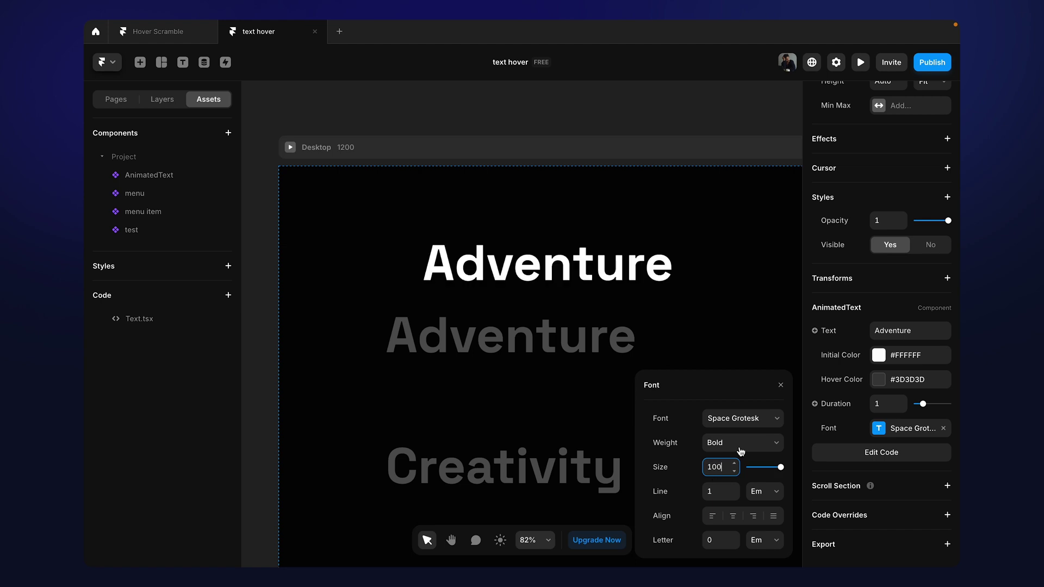
# Set its initial colour to #383838 and its hover colour to #FFFFFF
pyautogui.click(879, 355)
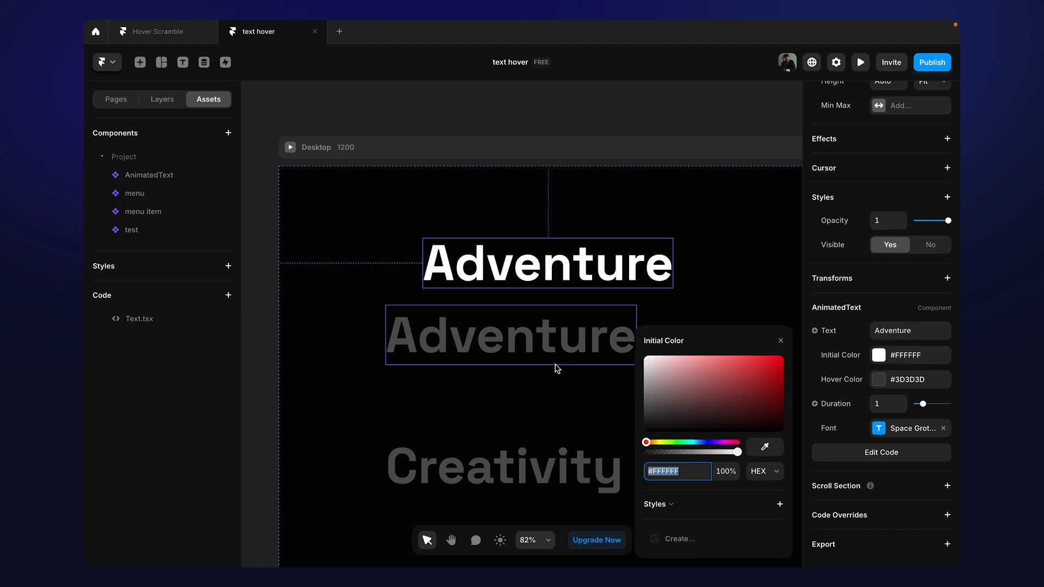
pyautogui.moveTo(649, 369); pyautogui.dragTo(639, 418)
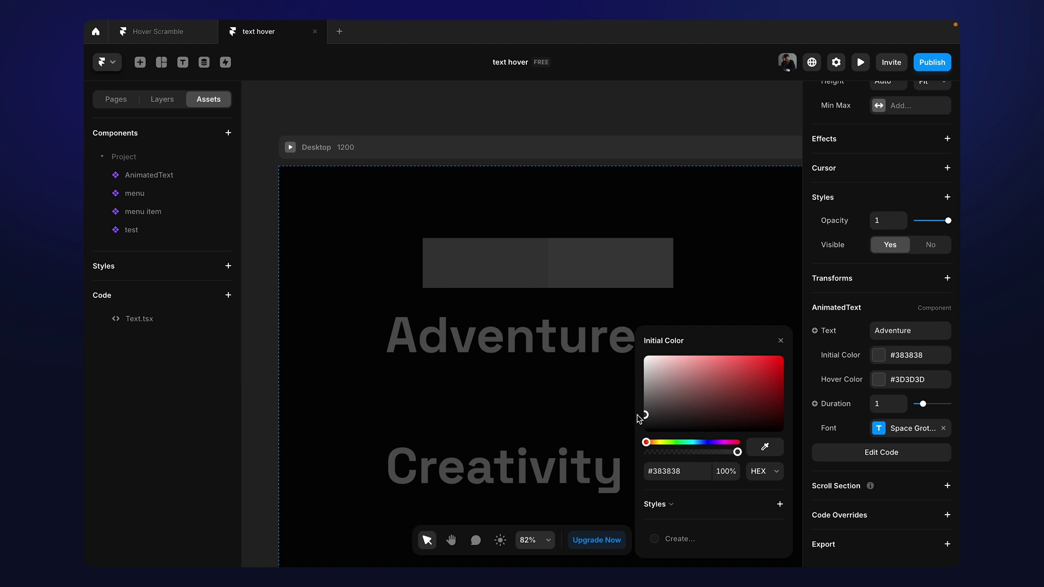
pyautogui.click(879, 380)
pyautogui.moveTo(684, 383); pyautogui.dragTo(631, 351)
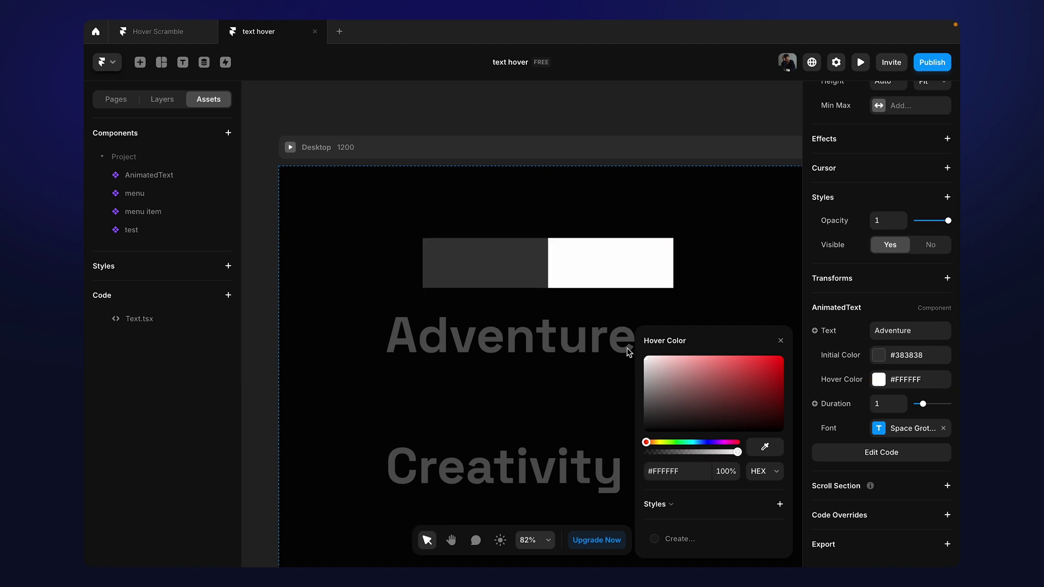
pyautogui.press('Escape')
pyautogui.scroll(-5, 363, 222)
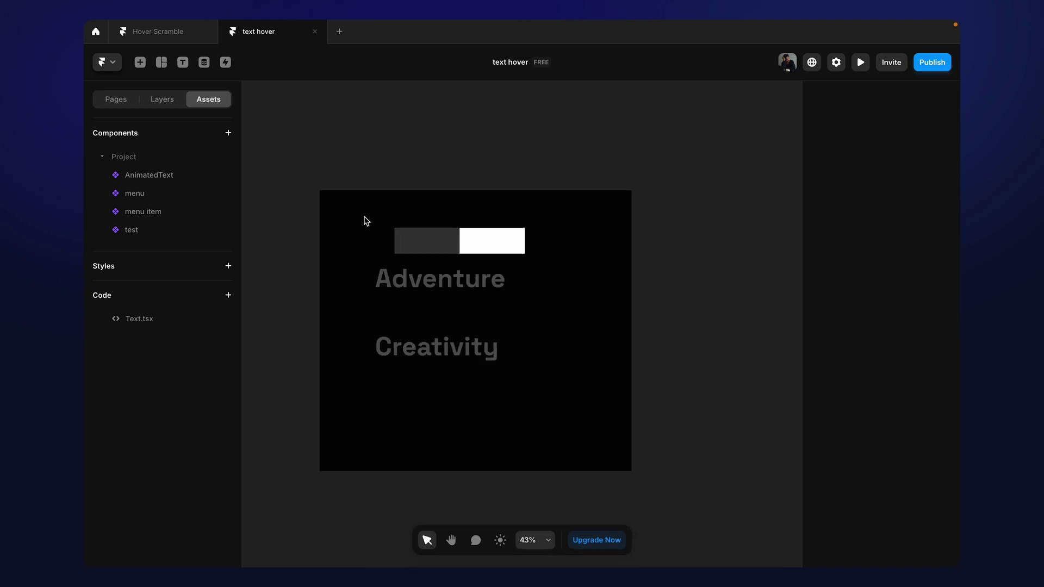
# Nudge the AnimatedText slightly up and left, then preview the page
pyautogui.moveTo(440, 240); pyautogui.dragTo(431, 235)
pyautogui.click(335, 174)
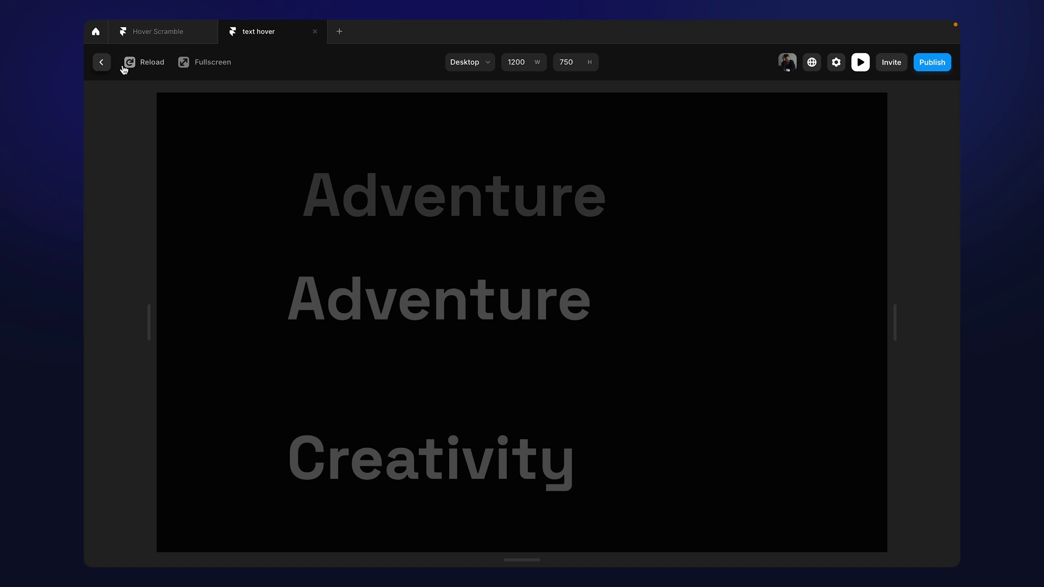
pyautogui.click(102, 63)
# Set the AnimatedText duration to 0, preview again, then switch to the Hover Scramble project
pyautogui.click(892, 405)
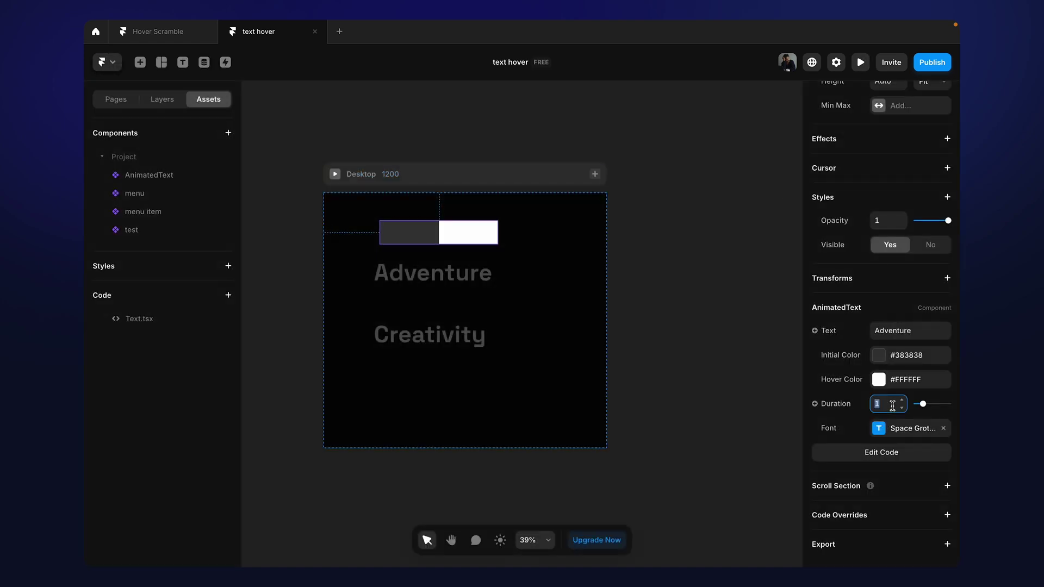
pyautogui.write('0.3')
pyautogui.click(384, 145)
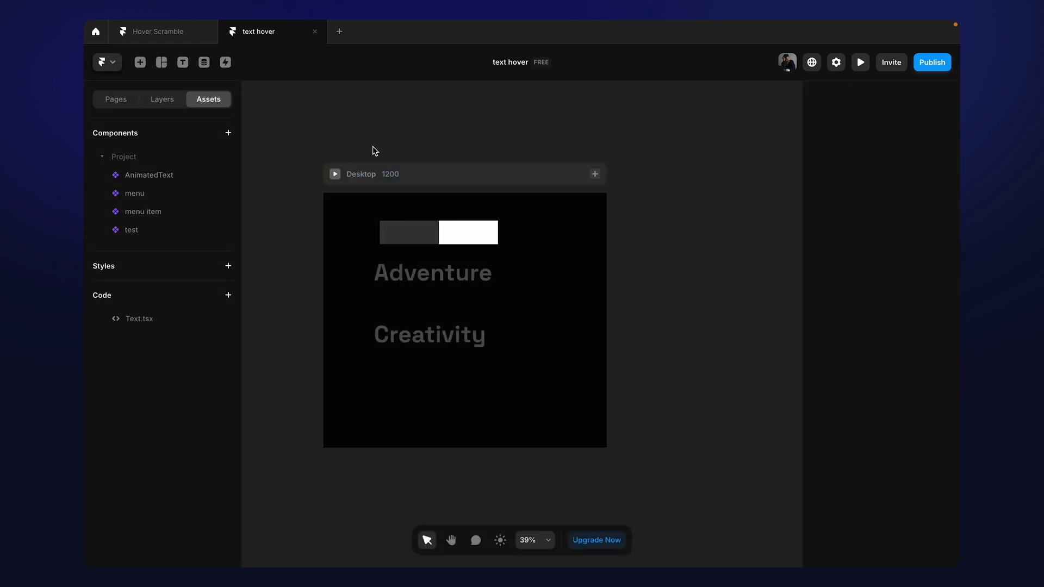
pyautogui.click(337, 174)
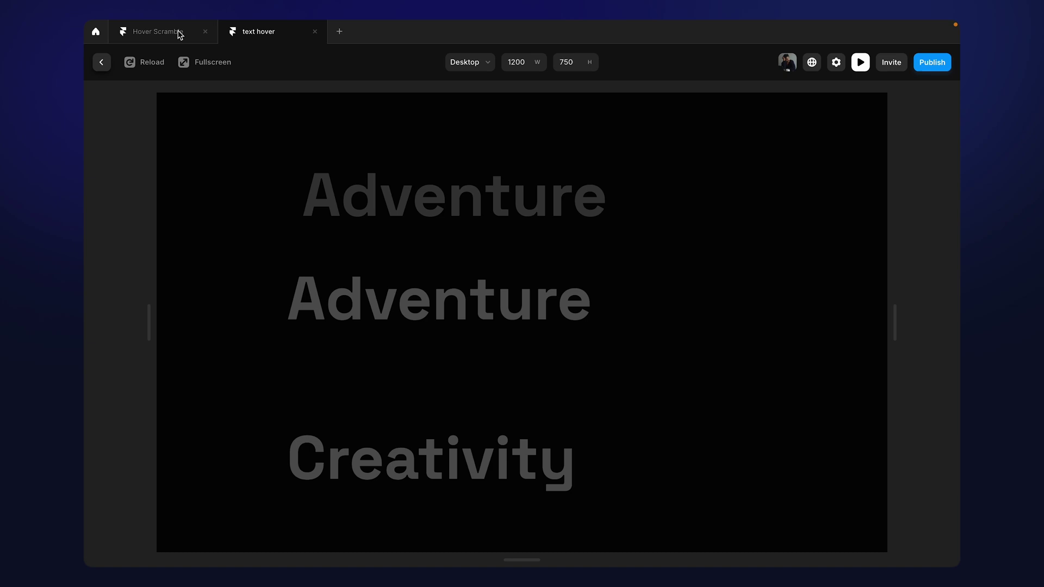
pyautogui.click(102, 63)
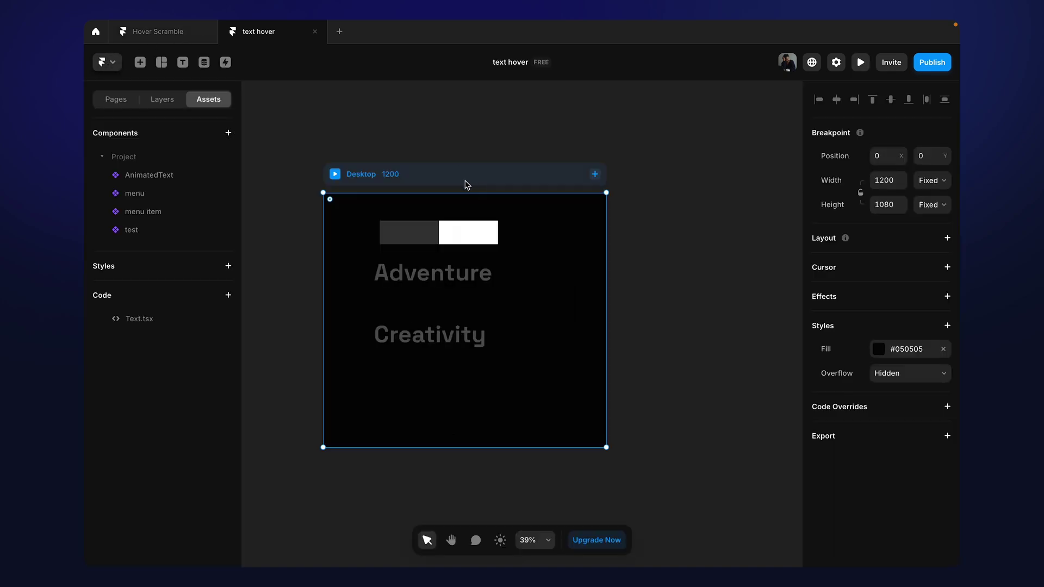
pyautogui.click(315, 32)
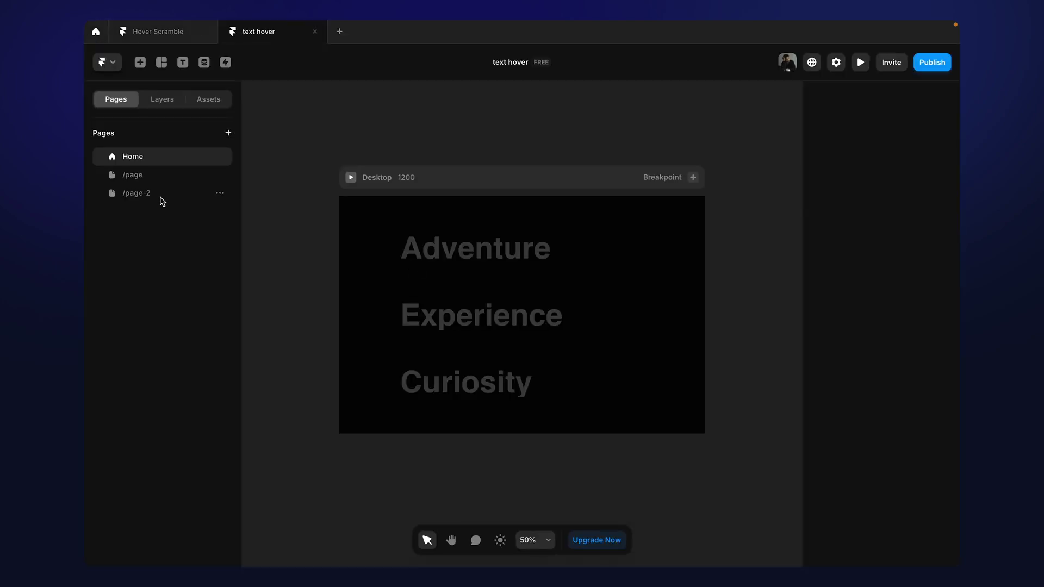
# Open /page-2 with its AnimatedText, Adventure and Creativity items
pyautogui.click(159, 197)
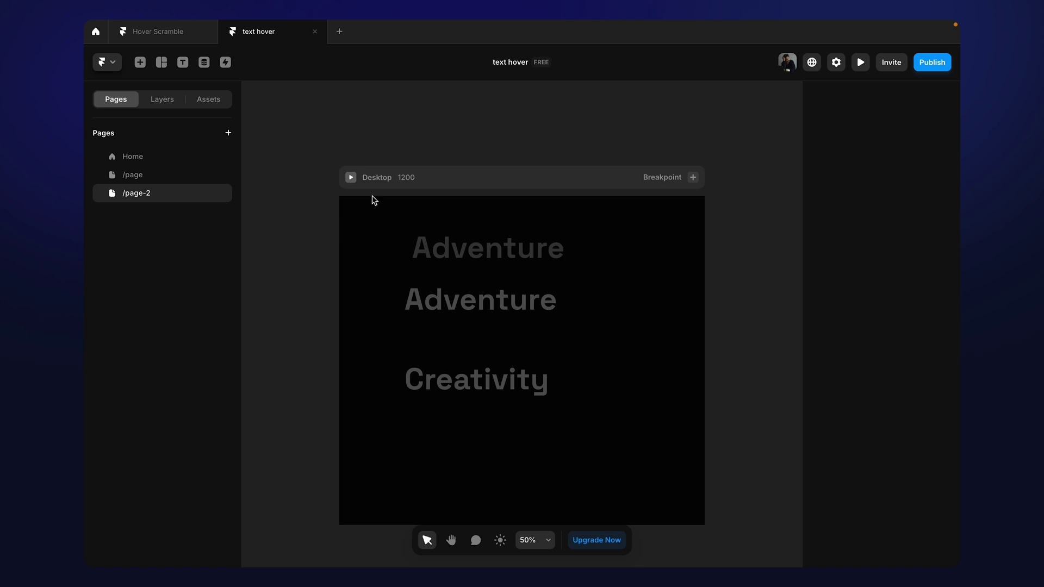
# Preview /page-2 to test the Adventure and Creativity hover effects
pyautogui.click(350, 178)
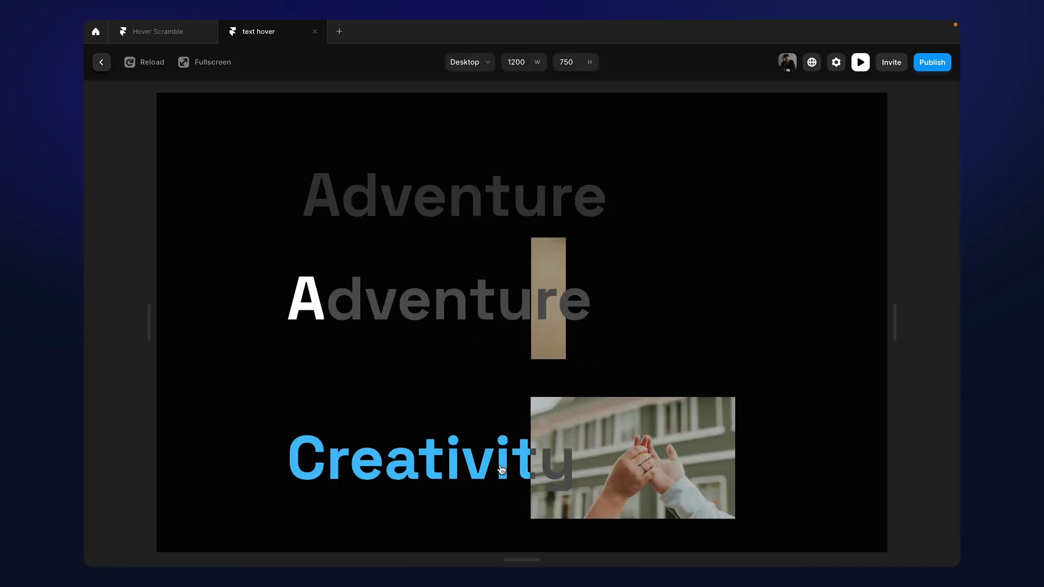